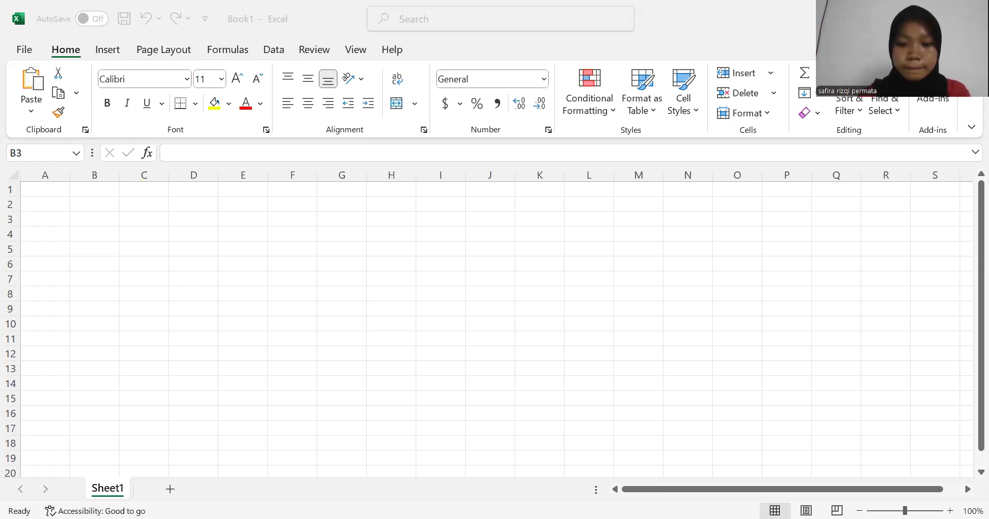
left_click(307, 338)
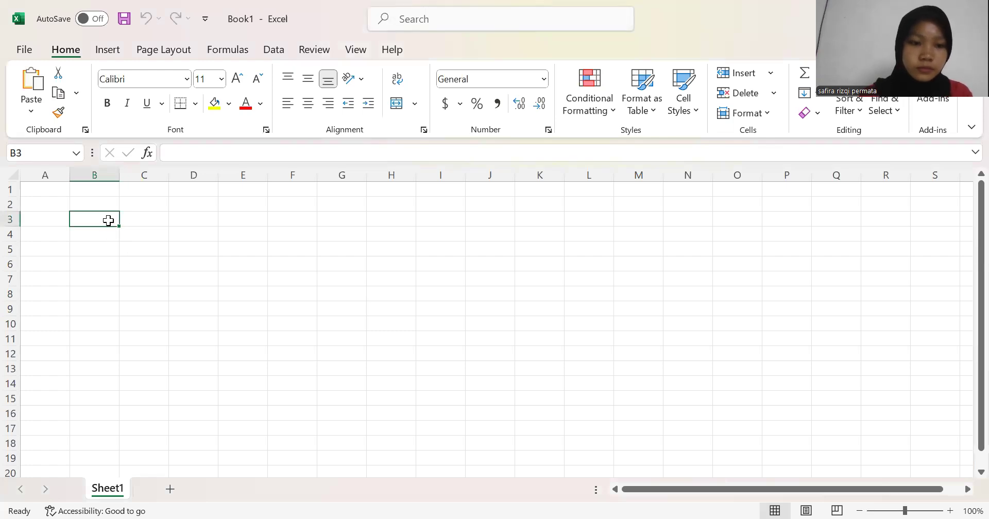
key("ctrl+v")
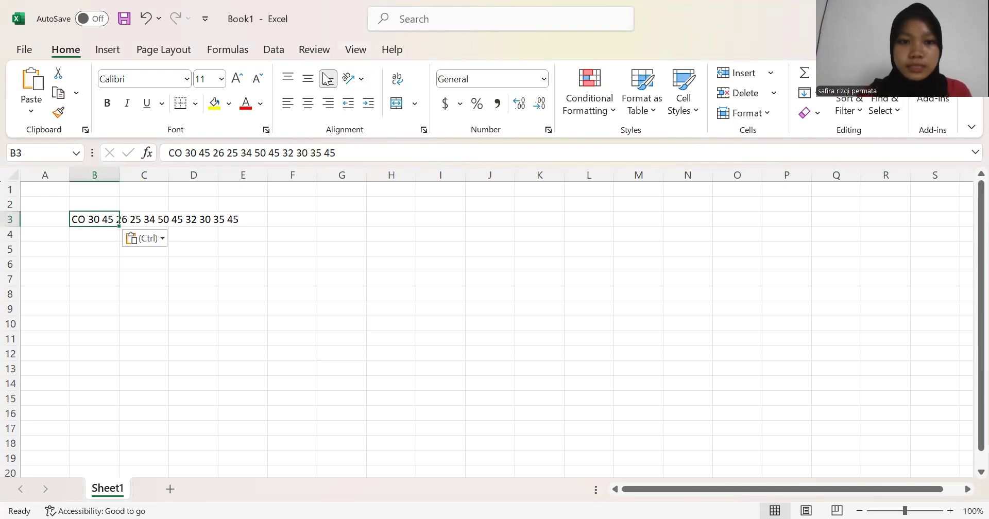
left_click(274, 49)
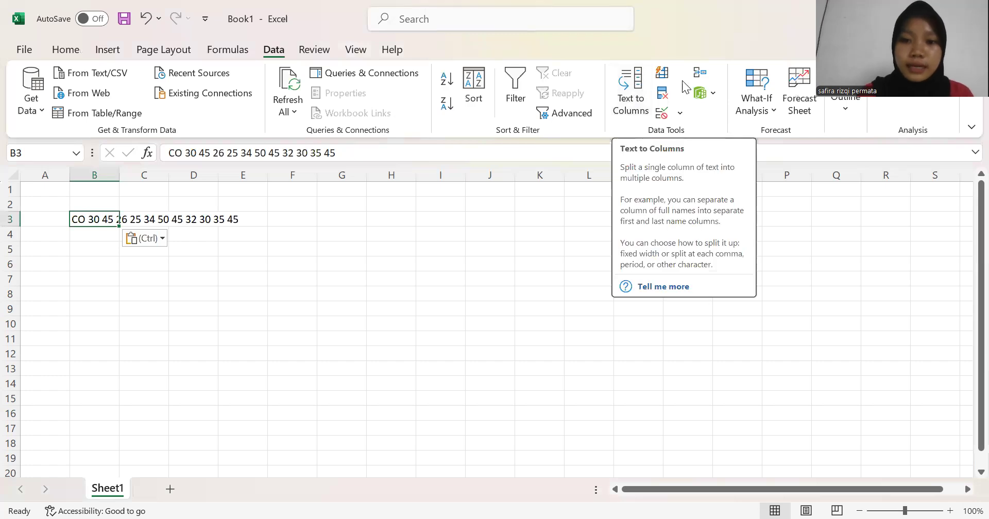
left_click(637, 100)
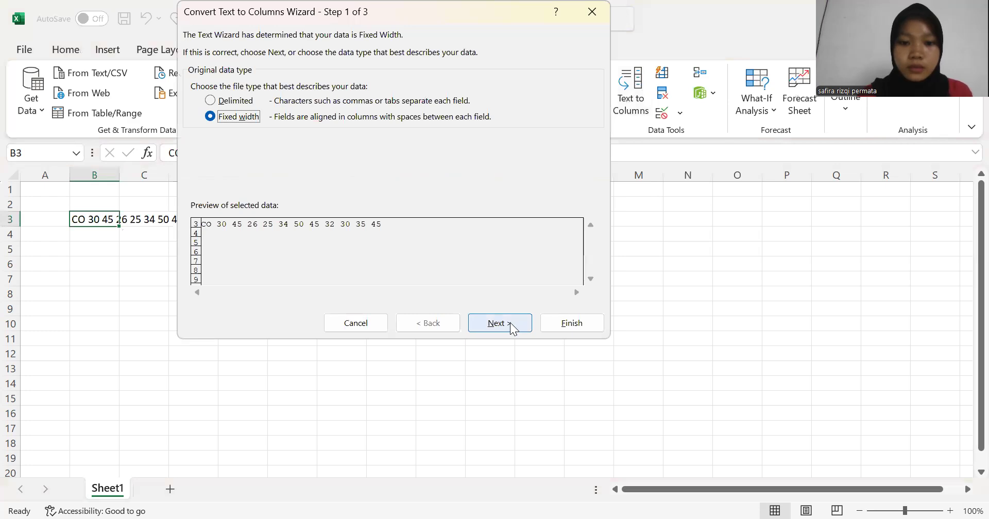
left_click(511, 325)
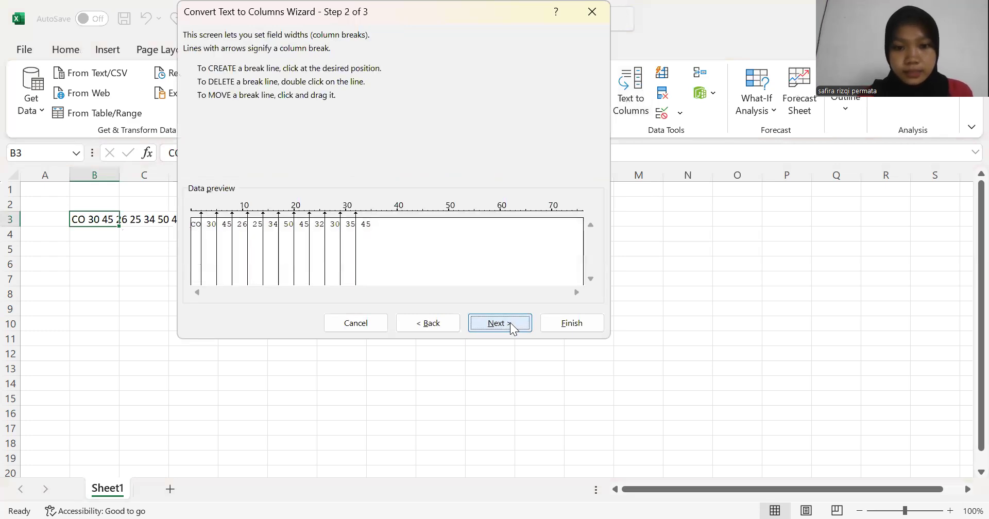
left_click(510, 323)
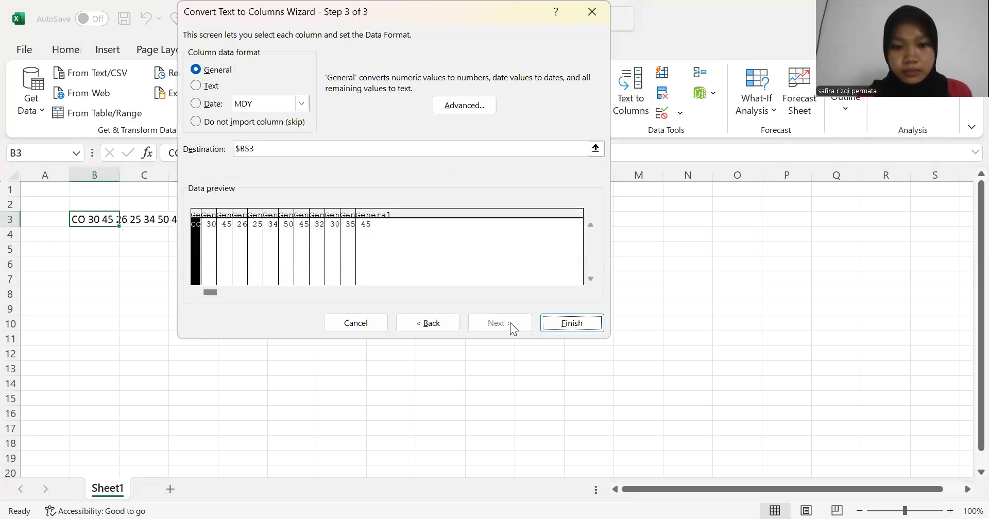
left_click(568, 325)
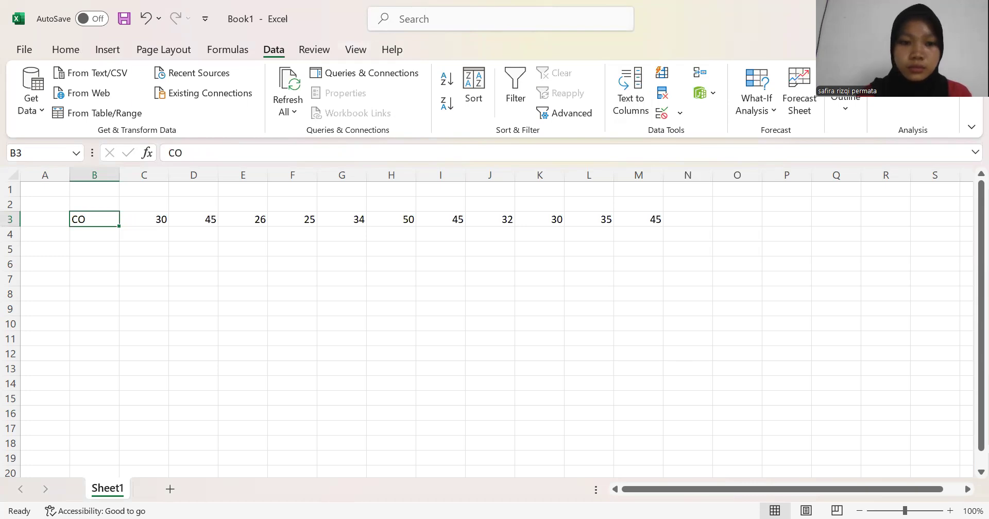
key("alt+Tab")
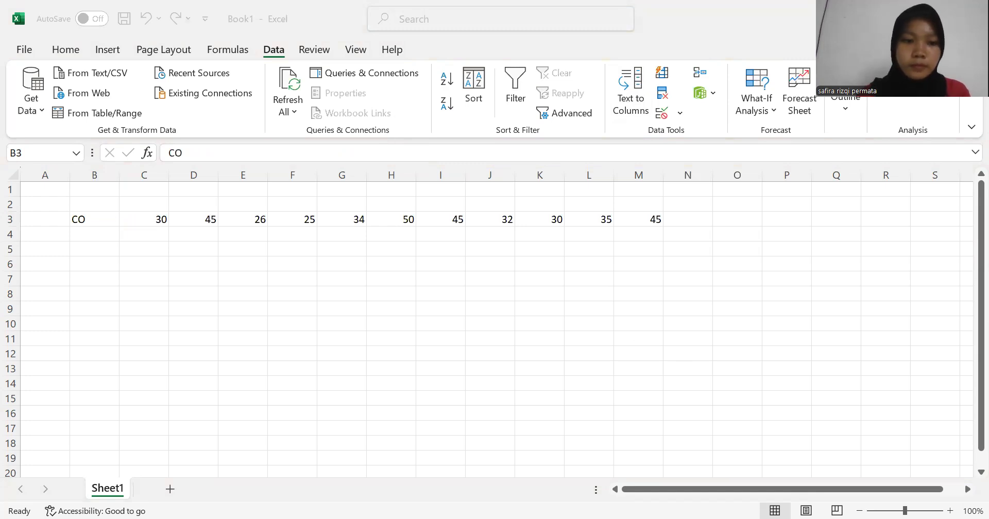
left_click(93, 234)
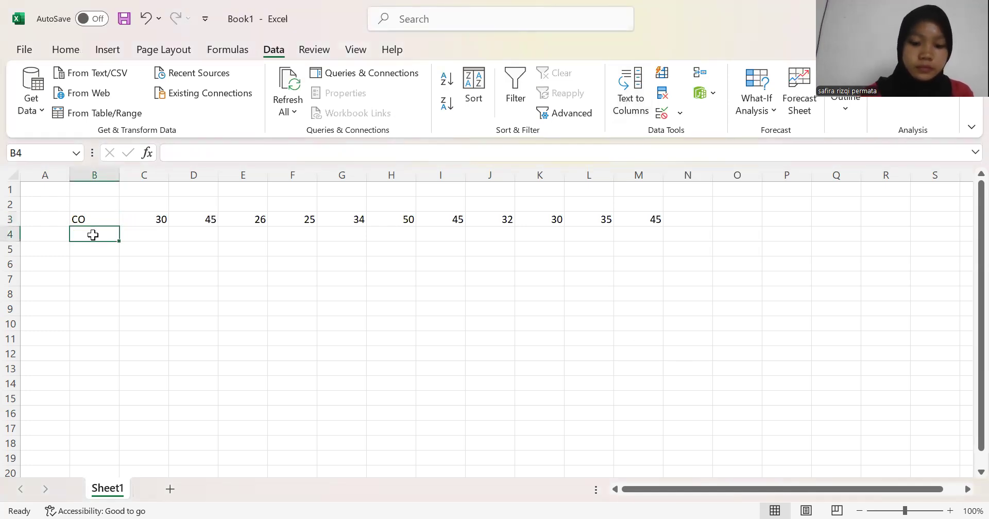
key("ctrl+v")
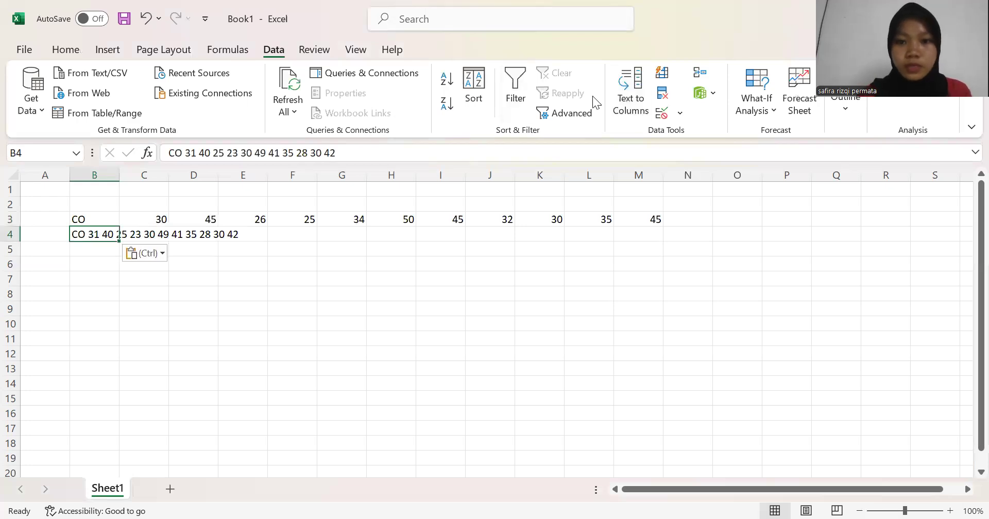
left_click(638, 101)
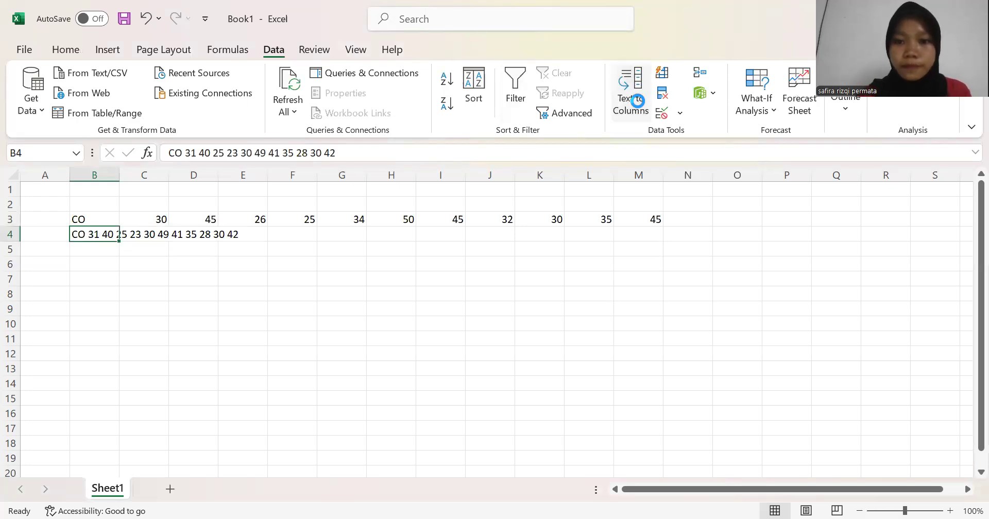
left_click(490, 323)
left_click(490, 322)
left_click(592, 328)
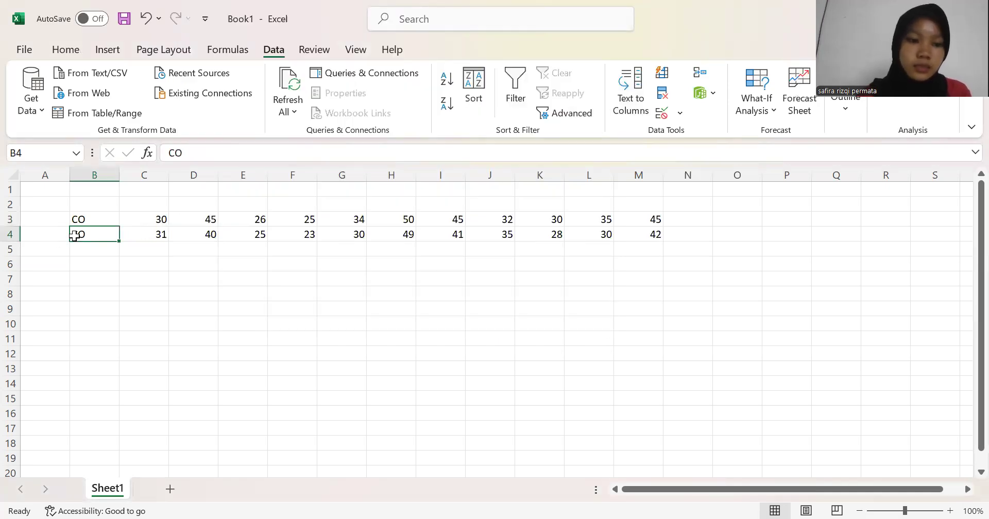
Step: Change the row label in B4 to "Tanpa CO"
double_click(73, 235)
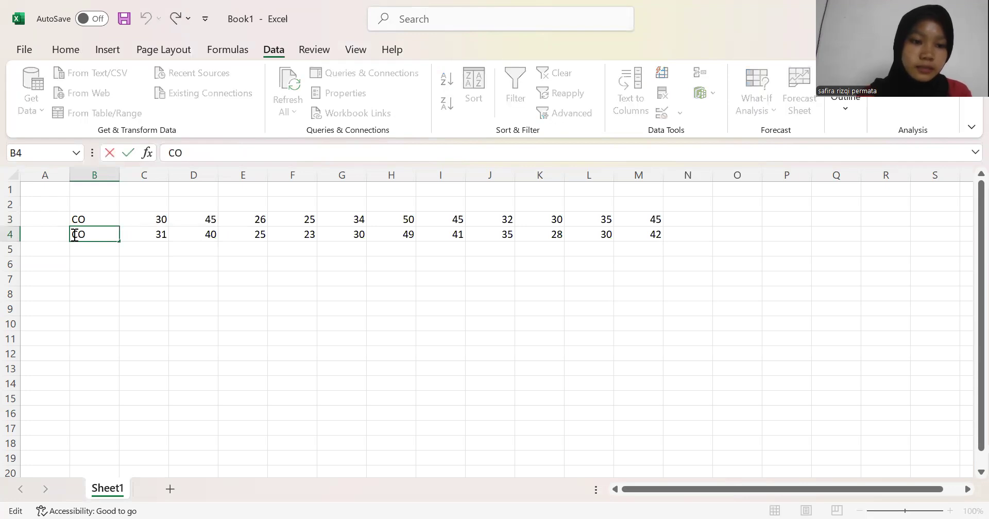
type("Tnpa")
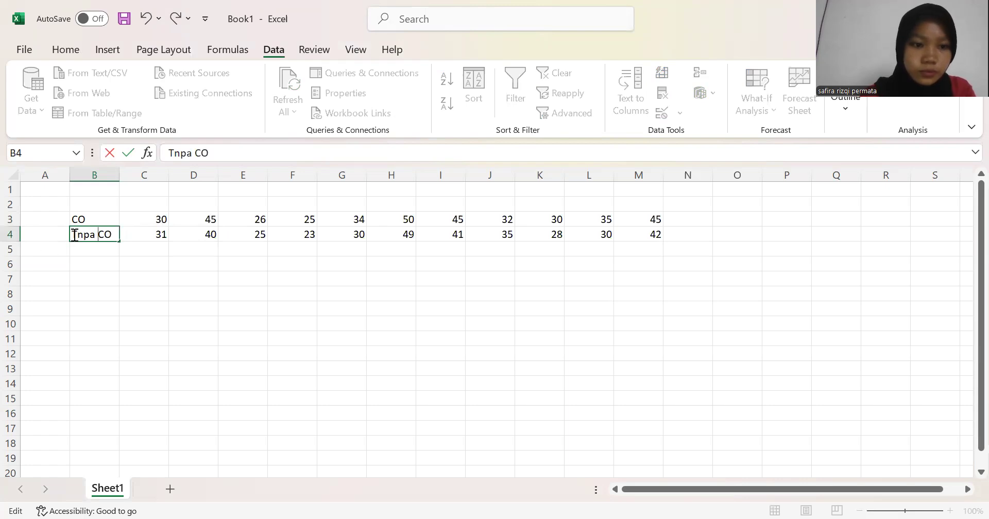
left_click(78, 236)
type("a")
left_click(97, 252)
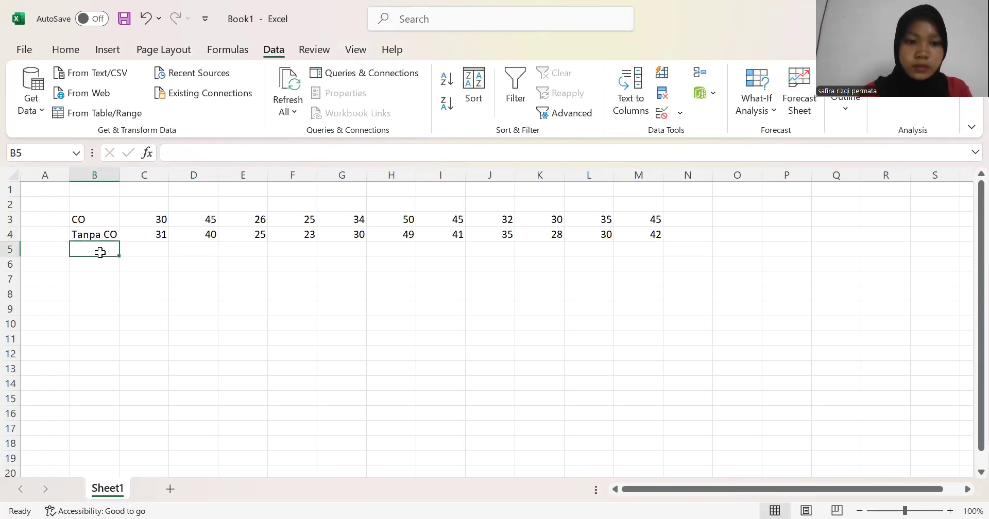
Step: Start the t-Test: Two-Sample Assuming Equal Variances analysis and set the Variable 1 range to B3:M3
left_click(92, 223)
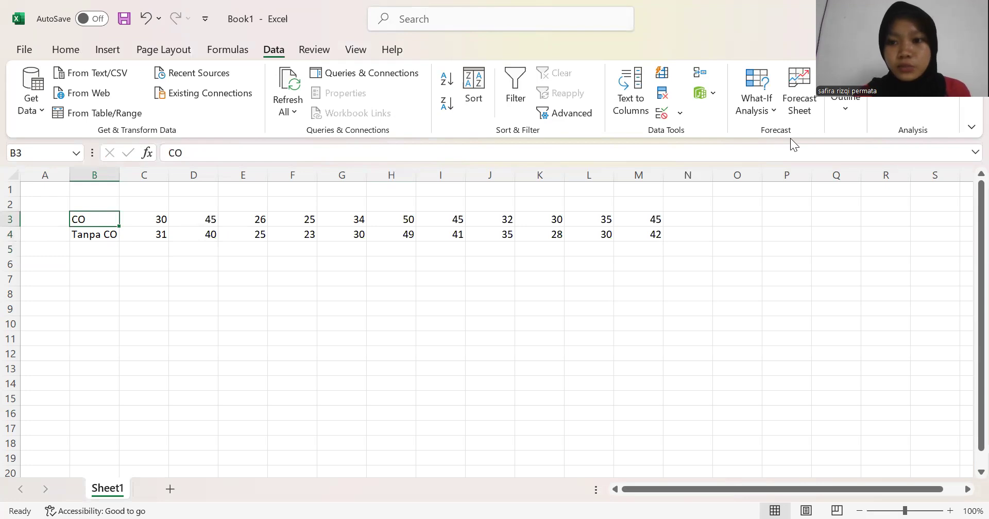
left_click(896, 93)
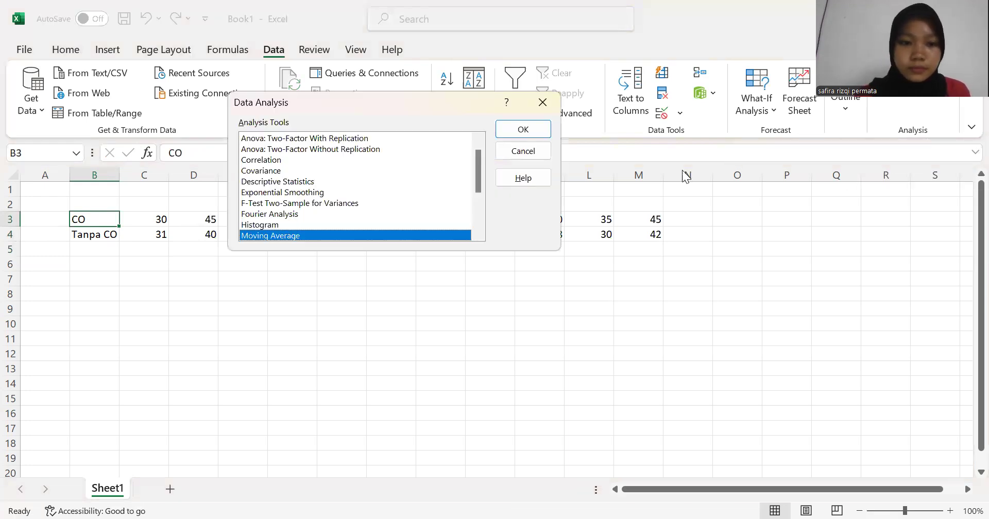
left_click_drag(479, 169, 467, 235)
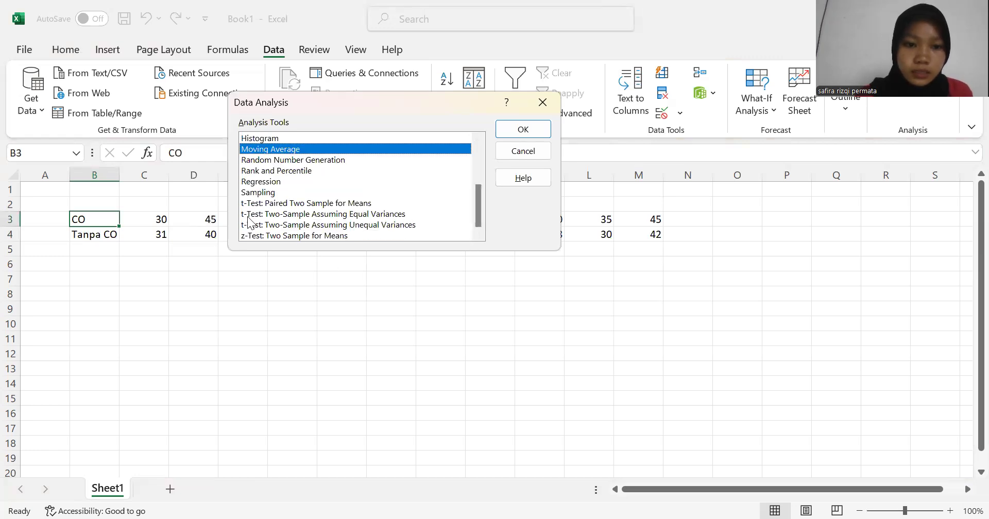
left_click(307, 216)
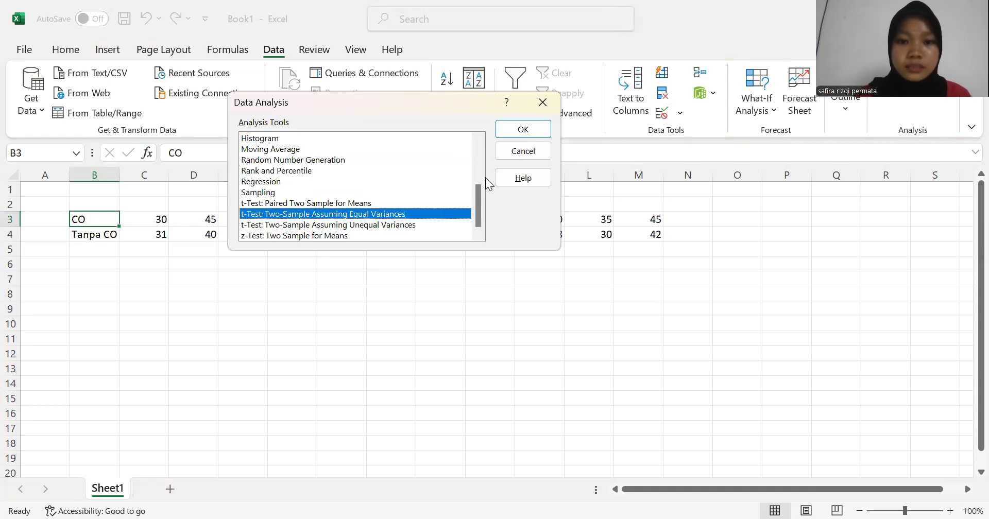
left_click(523, 135)
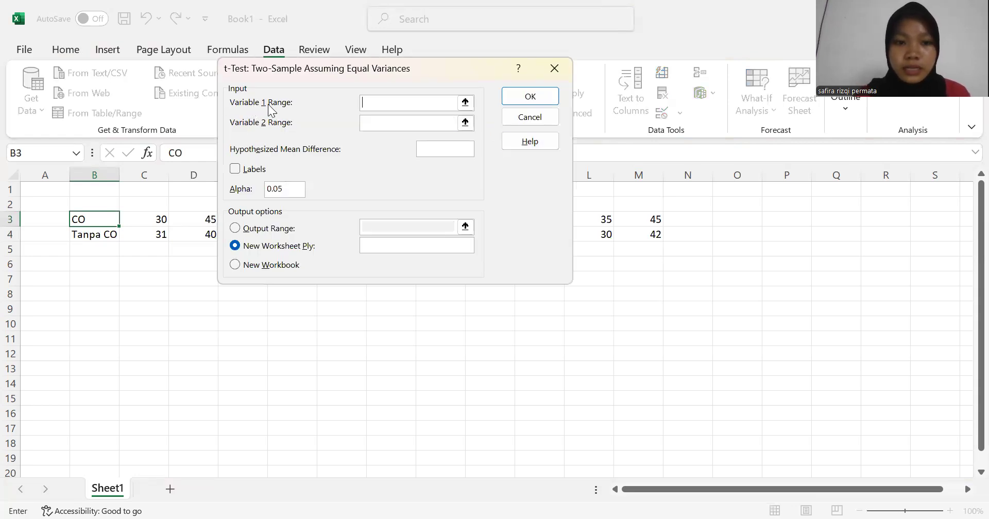
left_click(465, 102)
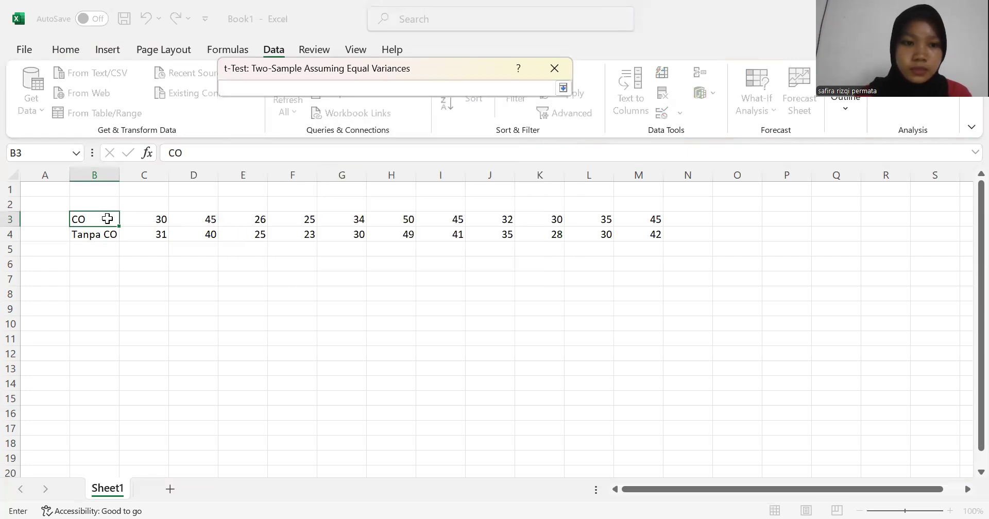
left_click_drag(106, 219, 165, 213)
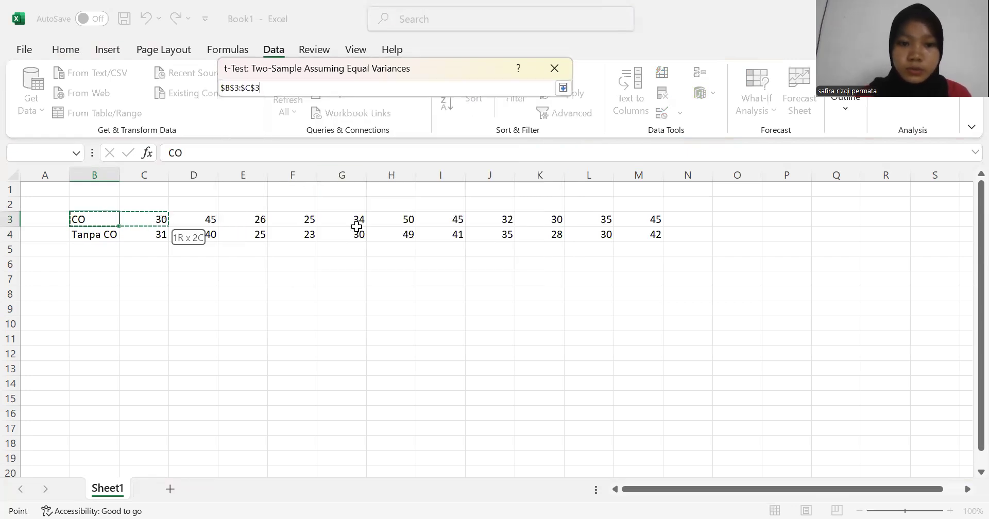
left_click_drag(640, 219, 640, 219)
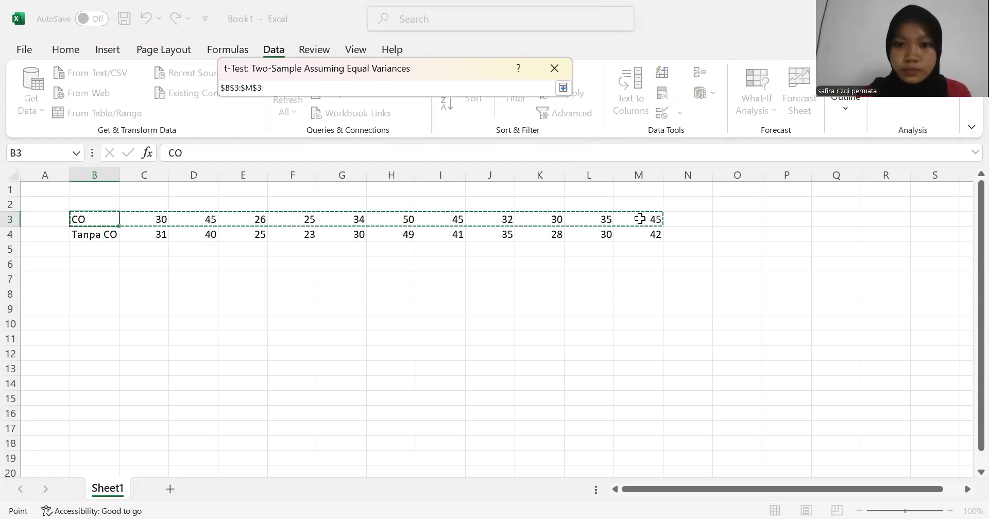
key("Return")
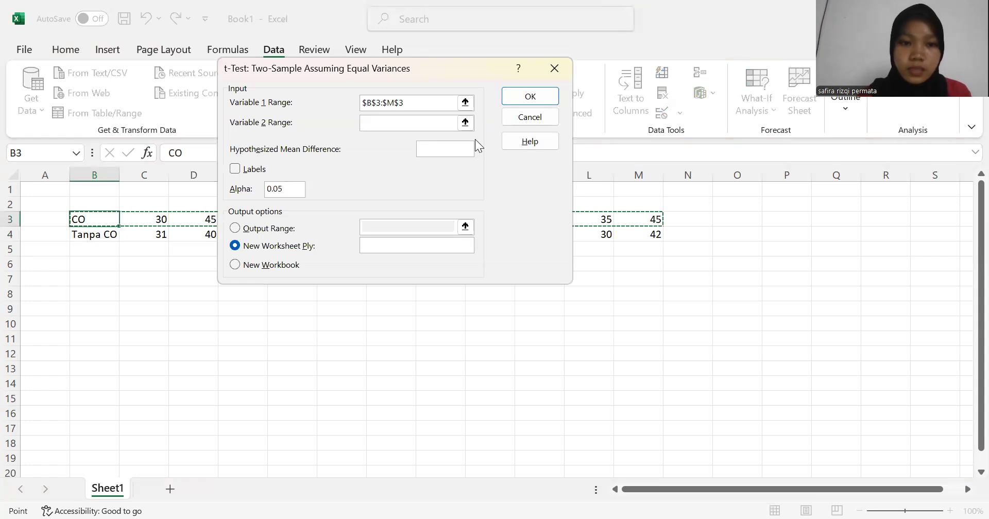
Step: Set the t-test's Variable 2 range to the Tanpa CO row, B4:M4
left_click(466, 124)
left_click_drag(83, 238, 162, 232)
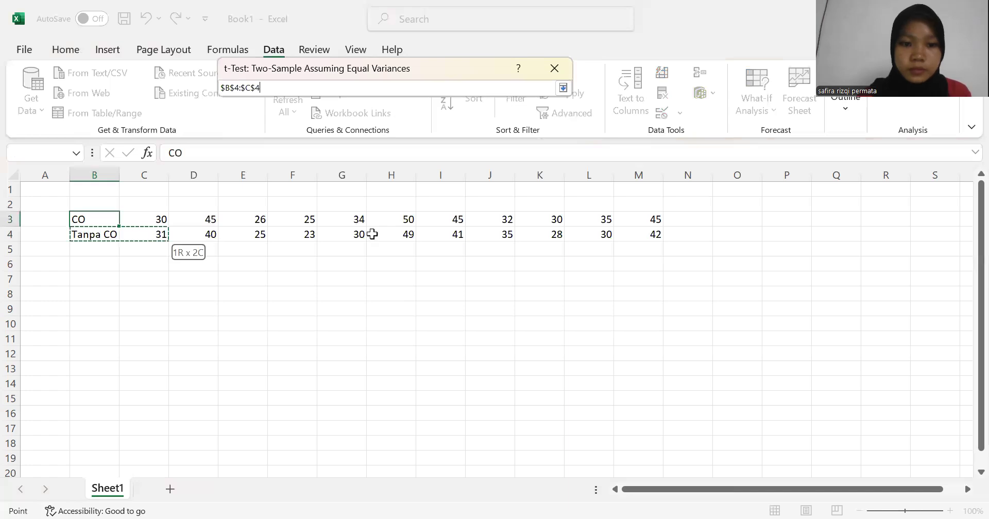
left_click_drag(372, 234, 624, 235)
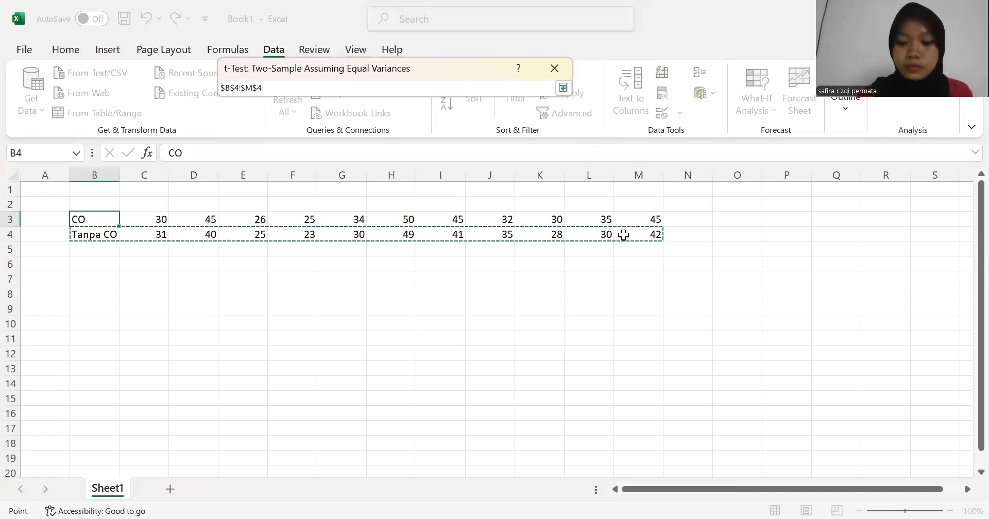
key("Return")
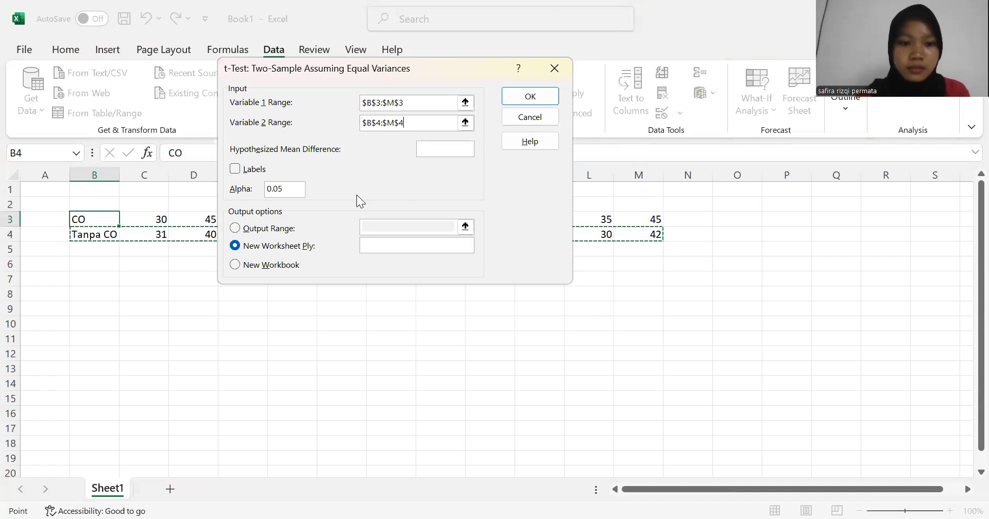
Step: Turn on Labels, set the output range to cell O3 and run the t-test
left_click(235, 171)
left_click(235, 229)
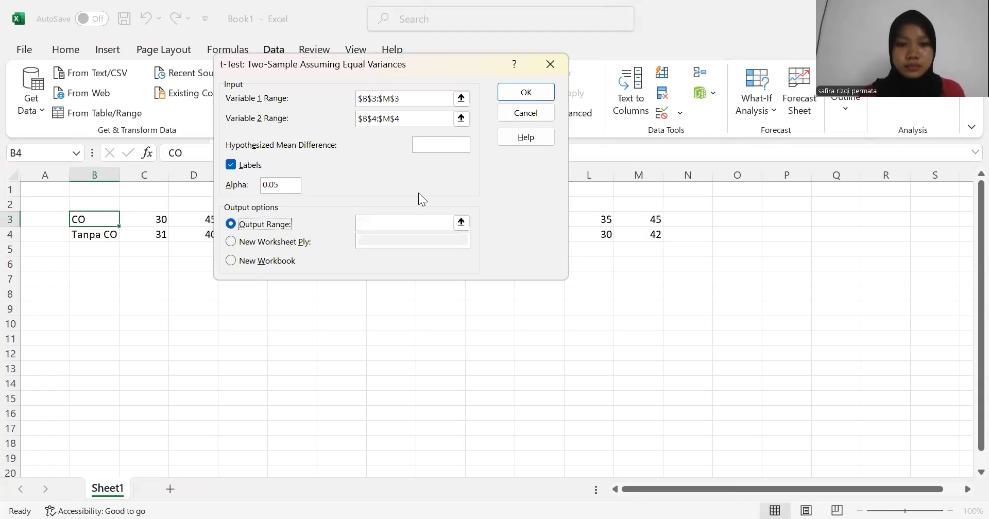
left_click(461, 224)
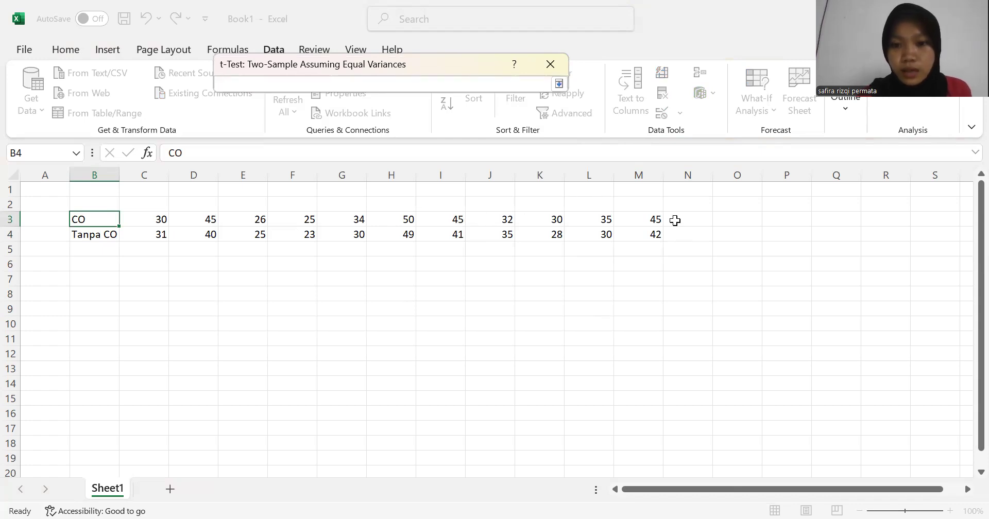
left_click(748, 220)
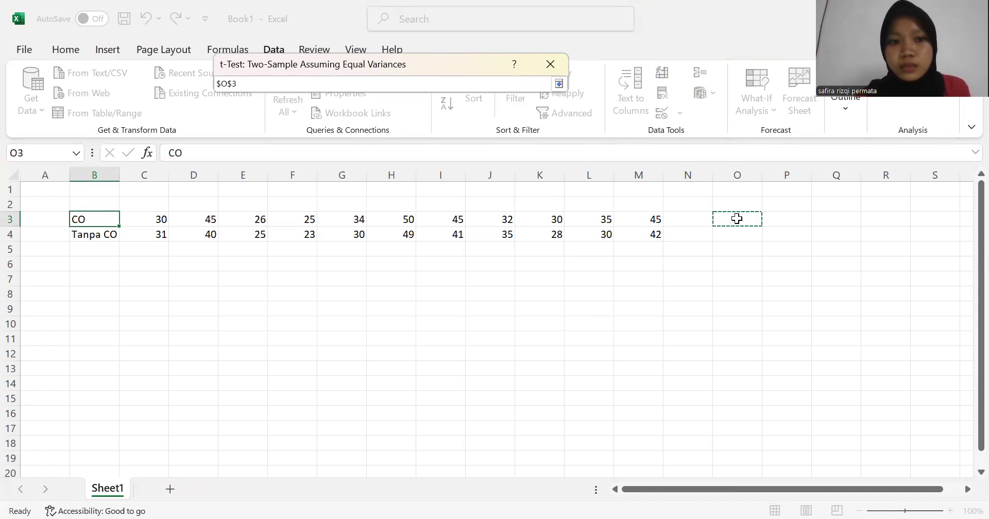
key("Return")
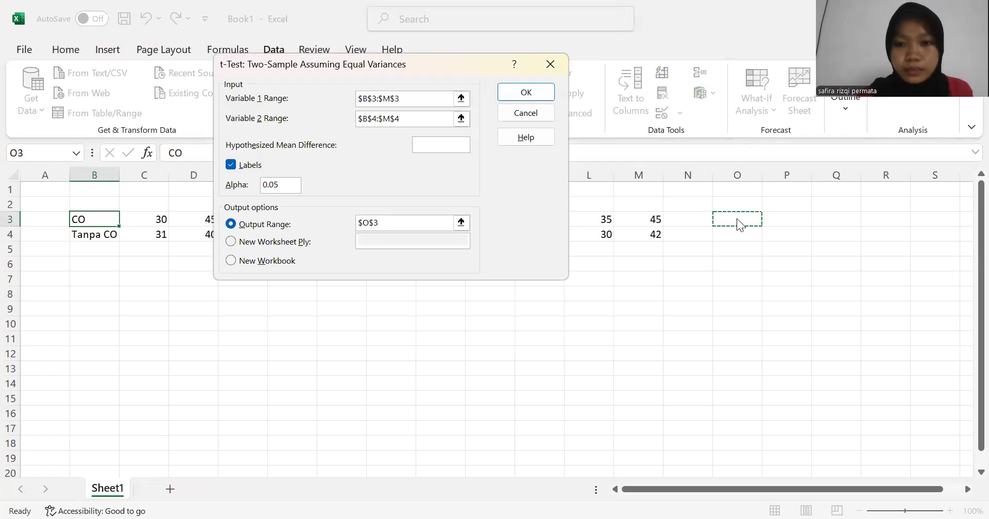
key("Return")
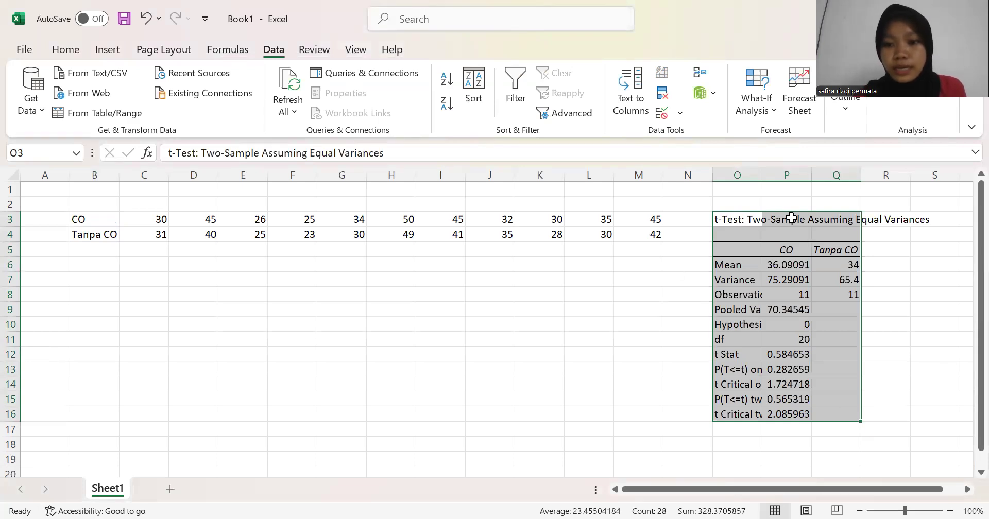
Step: Autofit column O to the t-test result labels and deselect the results table
double_click(761, 177)
scroll(662, 291, "down", 1)
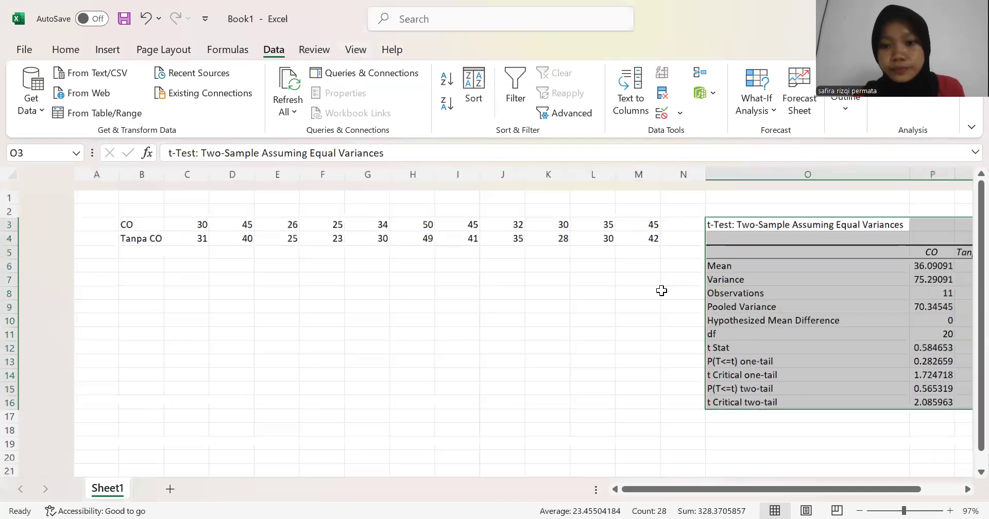
scroll(661, 291, "down", 3)
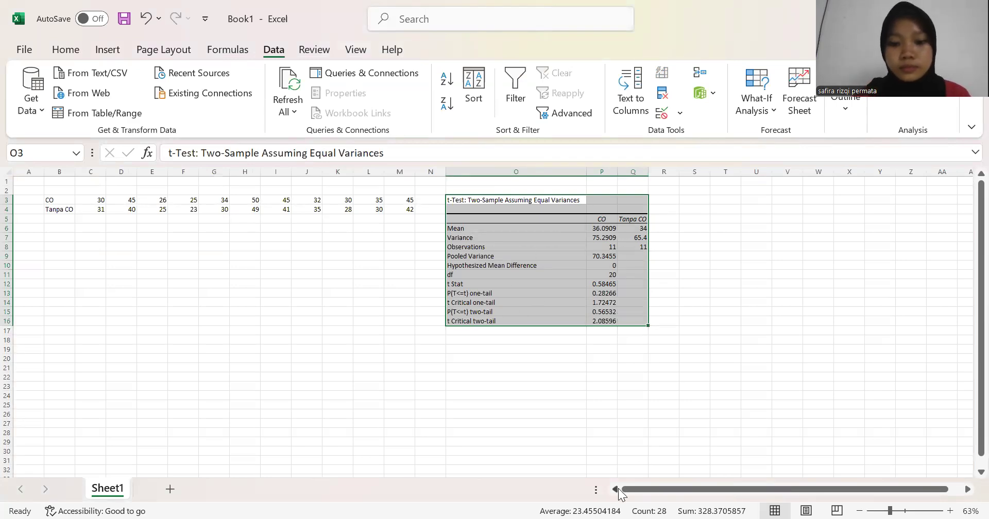
left_click(36, 361)
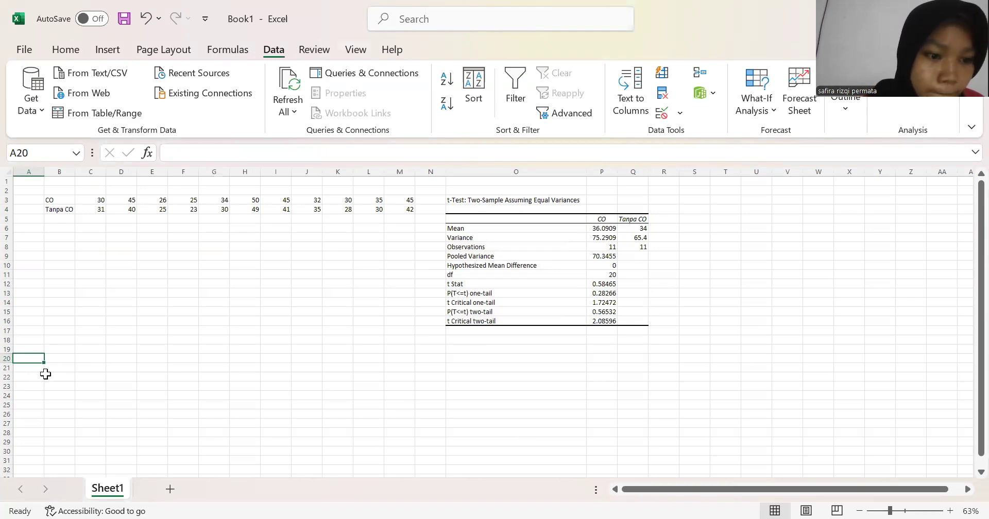
Step: Paste the copied Badan data series into cell B21 and split it into separate columns using fixed width and General format
left_click(64, 366)
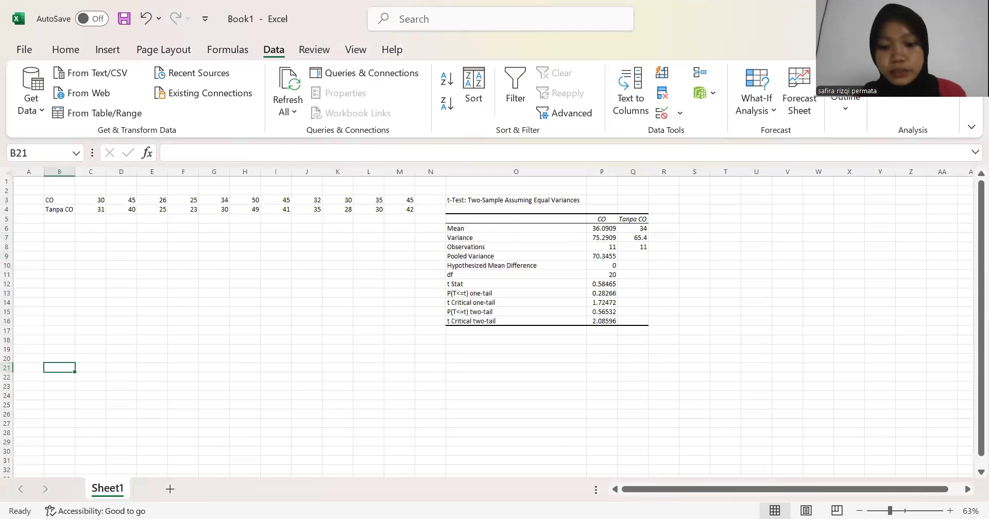
key("alt+Tab")
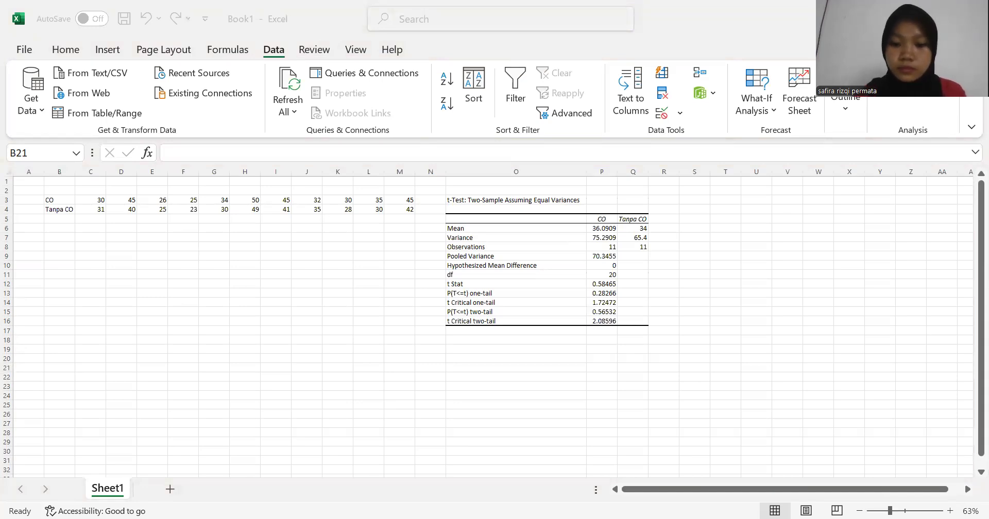
key("alt+Tab")
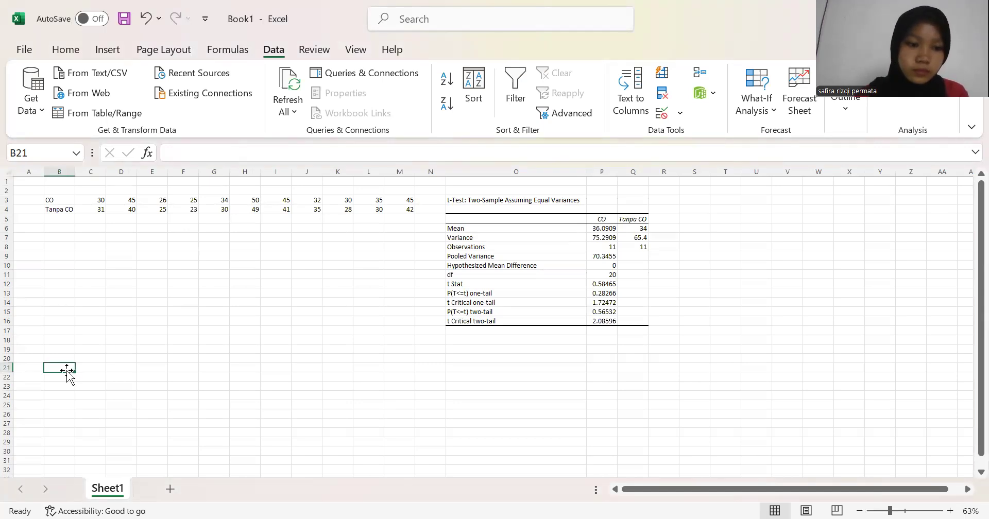
key("ctrl+v")
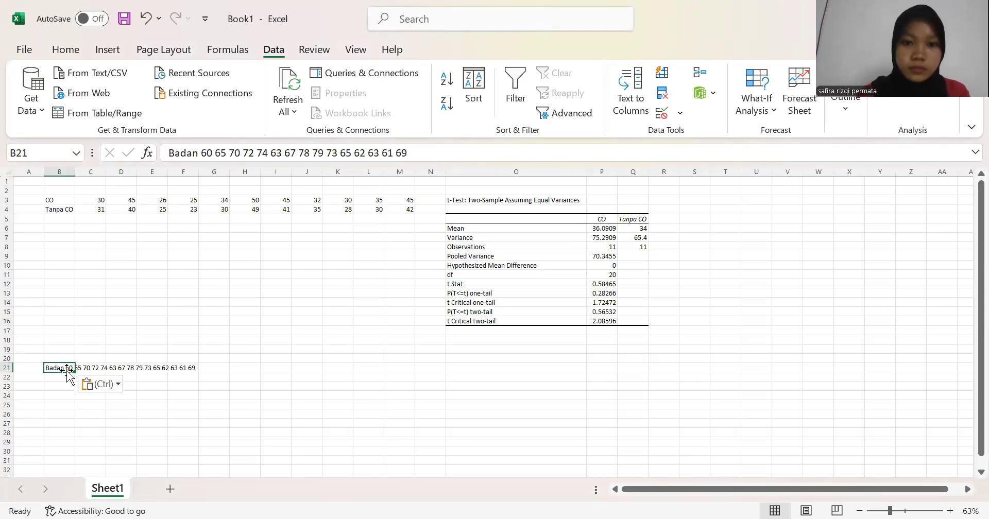
left_click(637, 98)
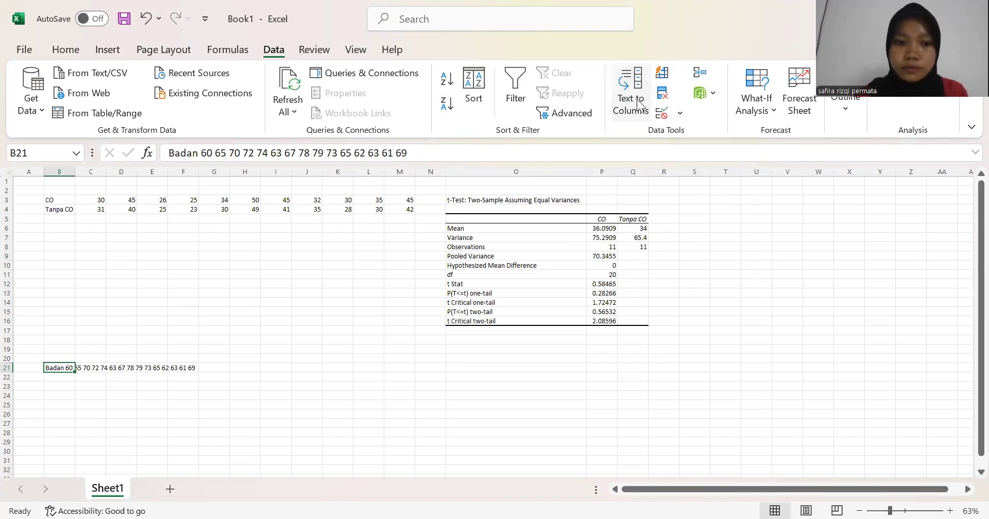
left_click(493, 323)
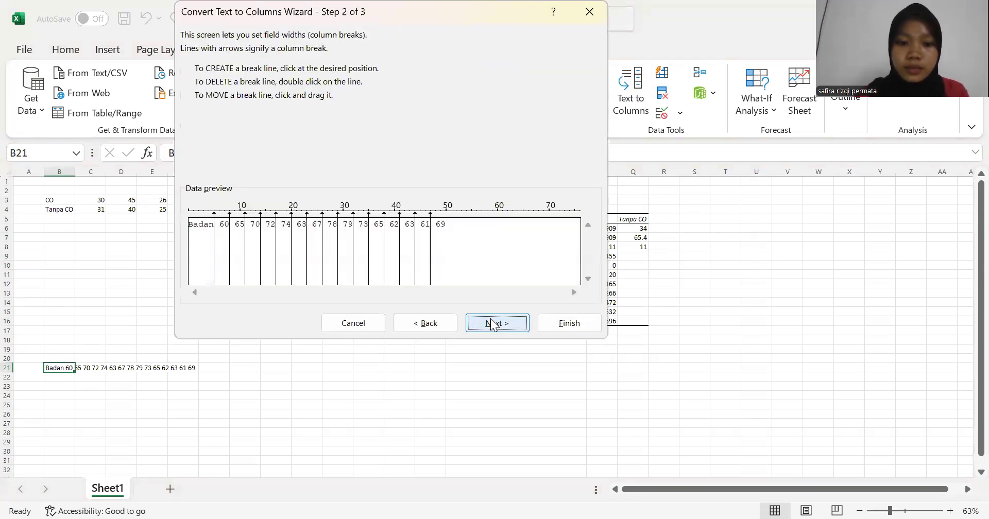
left_click(493, 324)
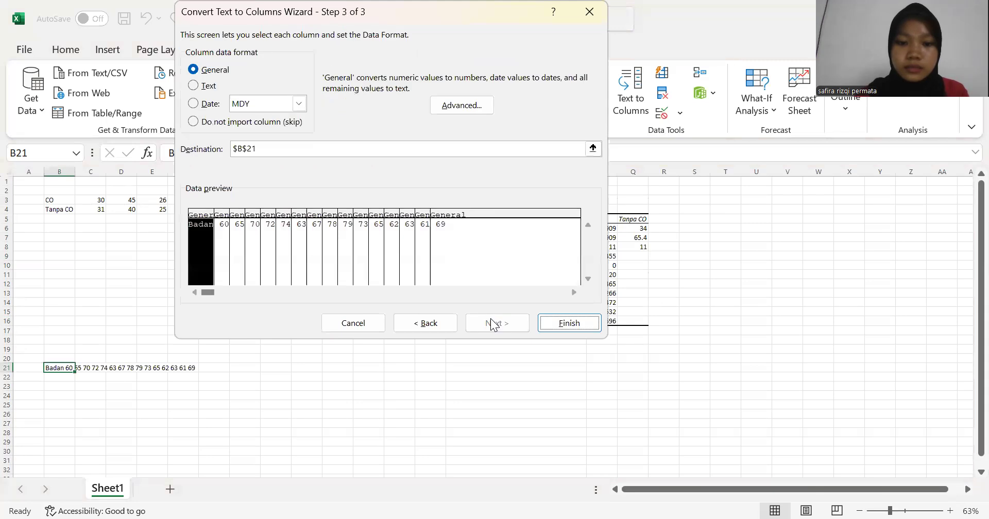
left_click(556, 323)
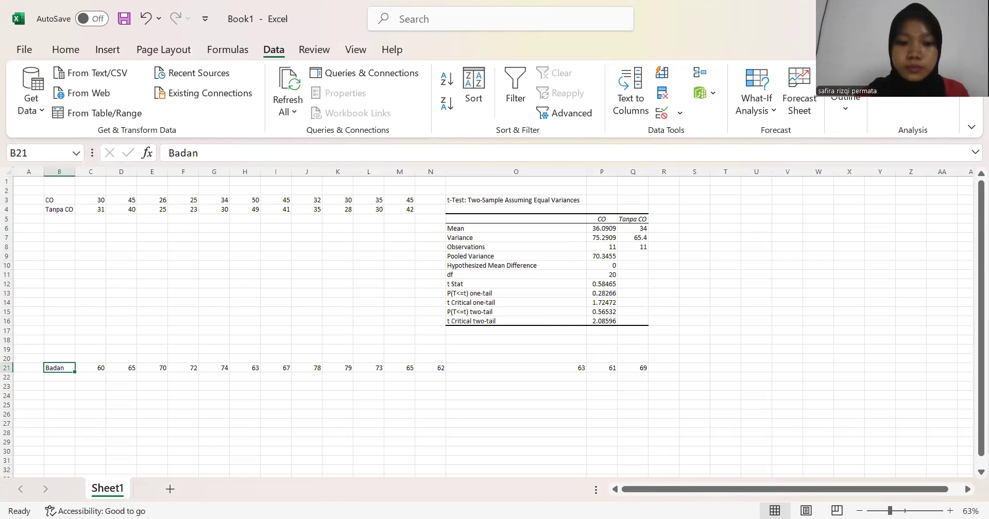
Step: Paste the copied Lompatan data series into cell B22 and split it into separate columns using fixed width and General format
key("alt+Tab")
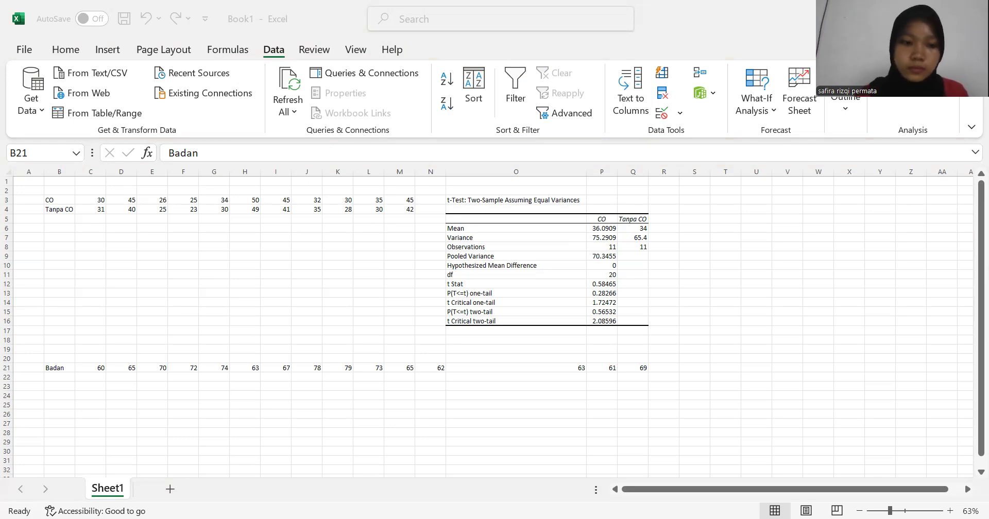
left_click(68, 382)
left_click(63, 377)
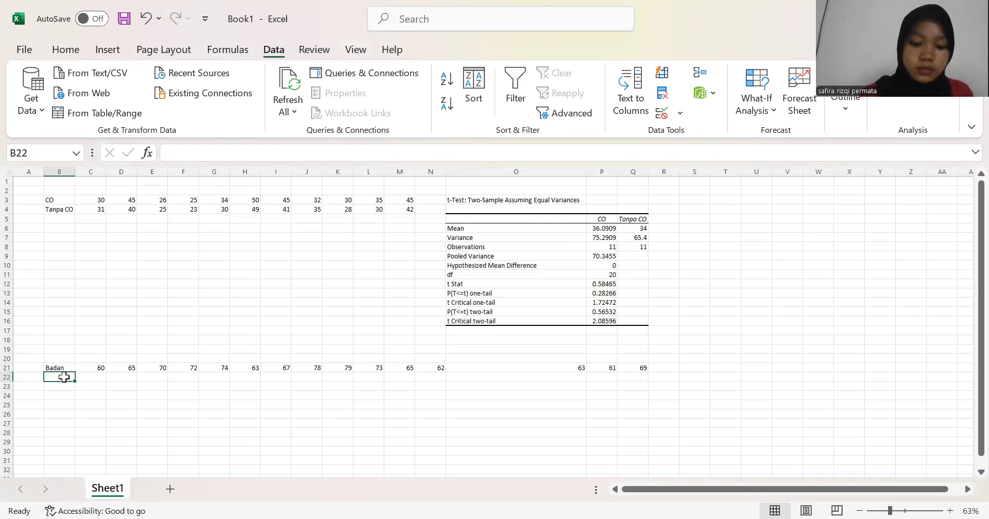
key("ctrl+v")
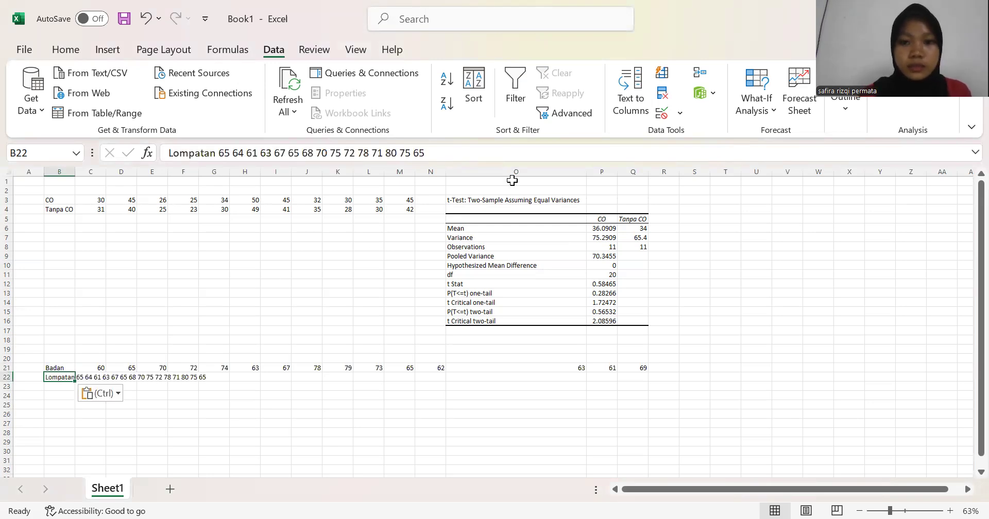
left_click(627, 103)
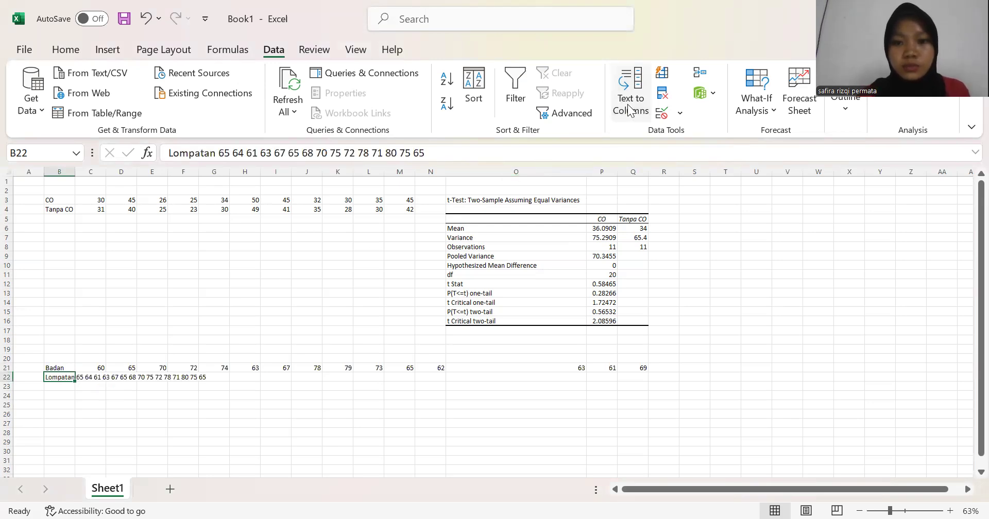
left_click(485, 323)
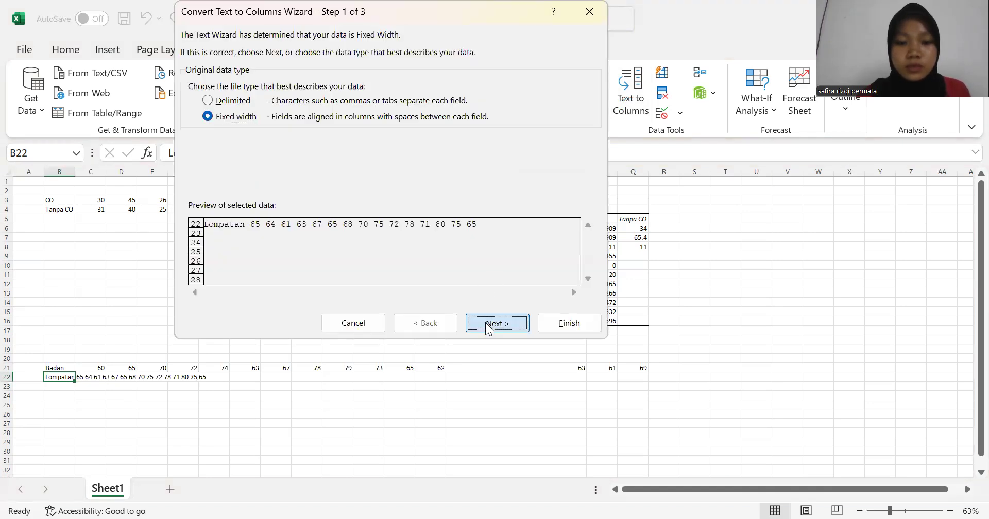
left_click(485, 323)
left_click(577, 324)
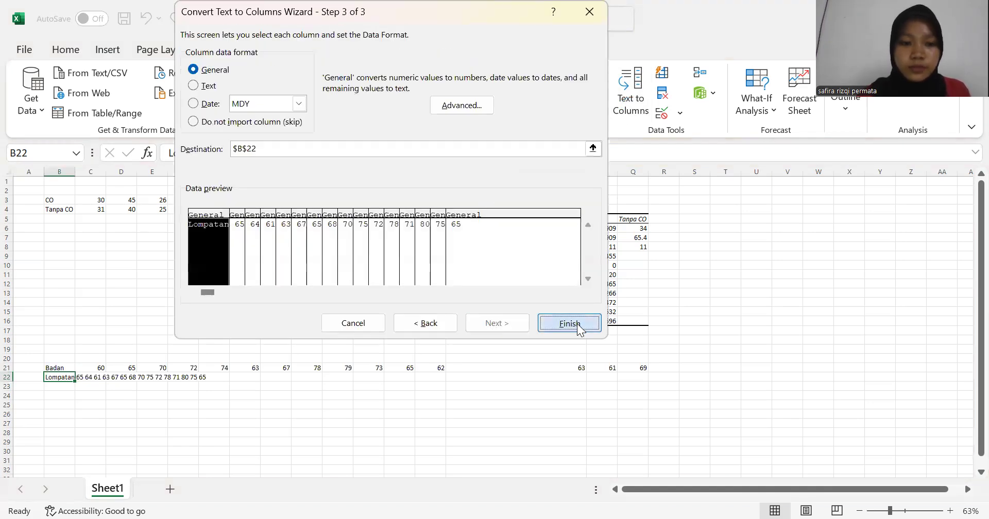
Step: Change the row label in cell B21 to Berat Badan
left_click(56, 369)
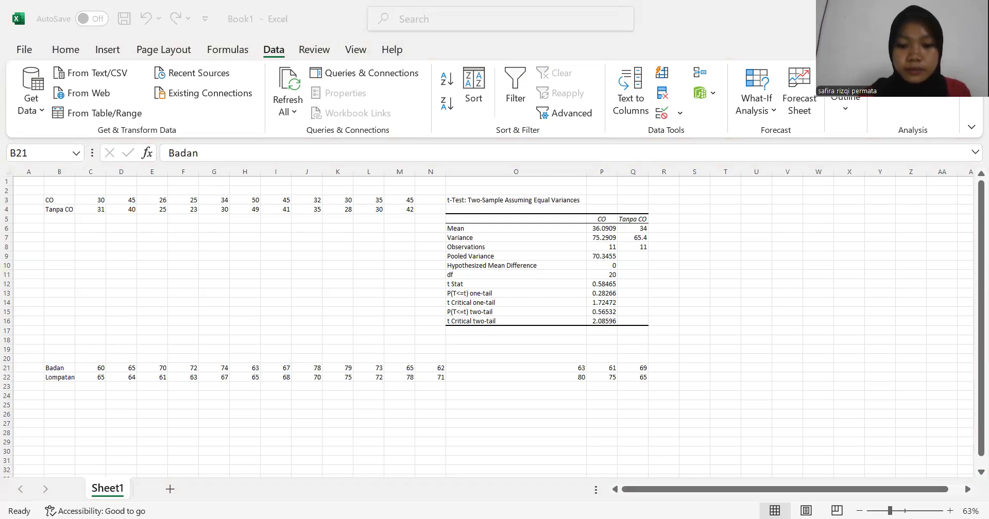
left_click(48, 366)
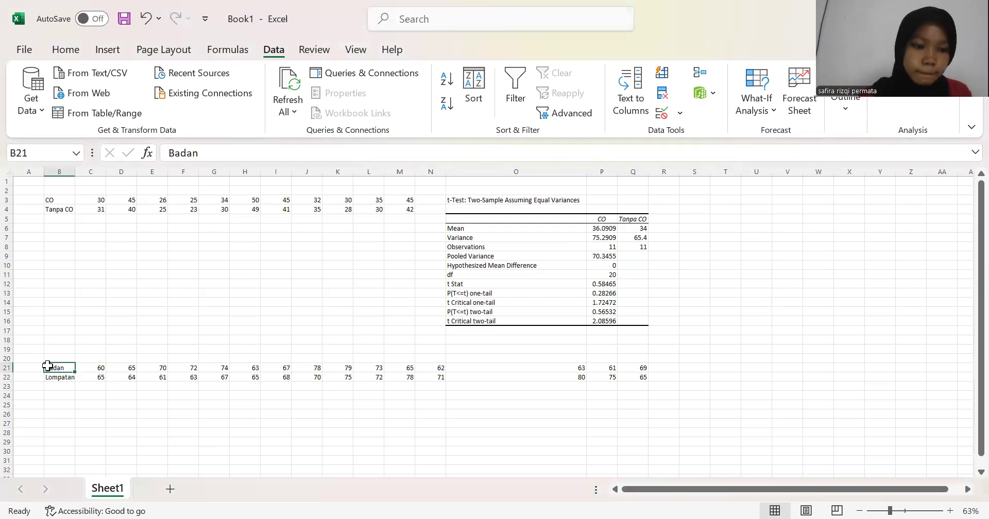
double_click(48, 366)
type("Berat")
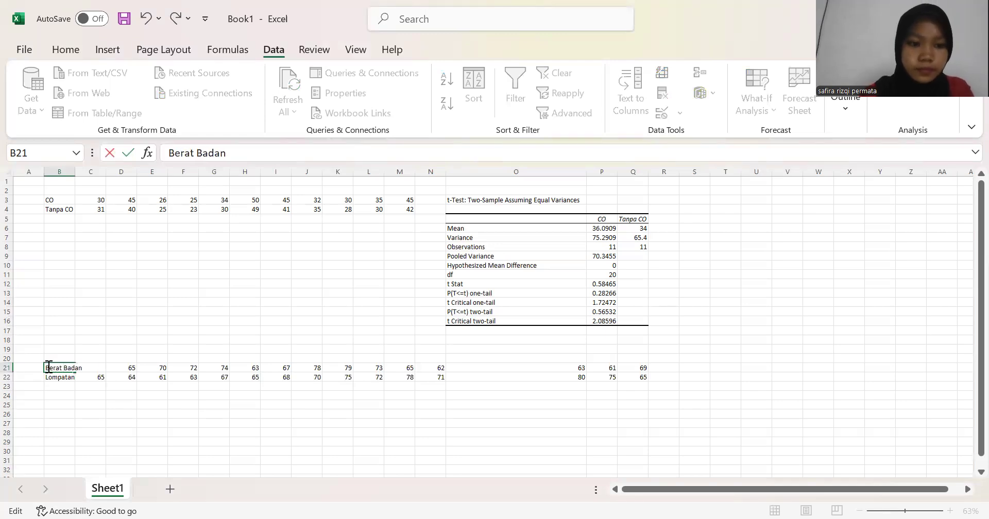
left_click(108, 392)
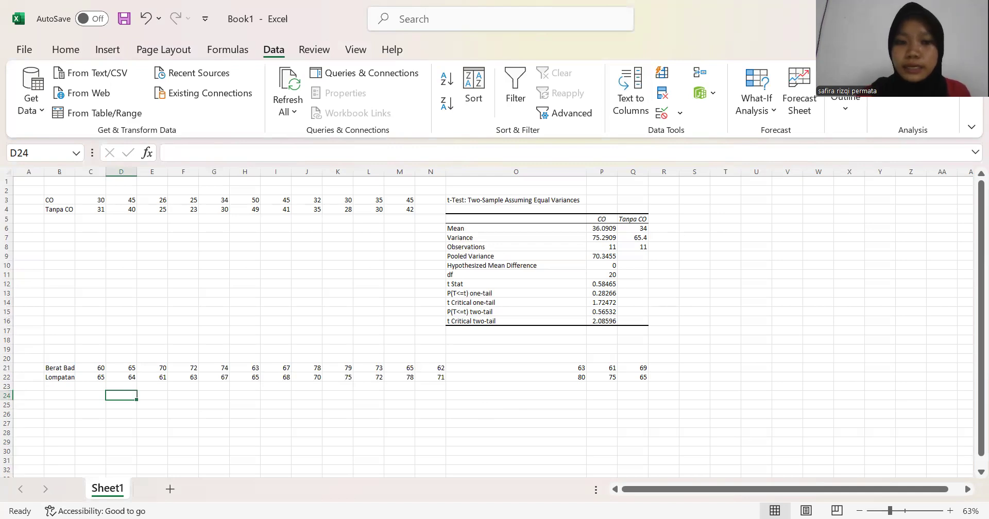
Step: Start the Correlation analysis and set its input range to the Berat Badan and Lompatan rows, B21:Q22
left_click(912, 73)
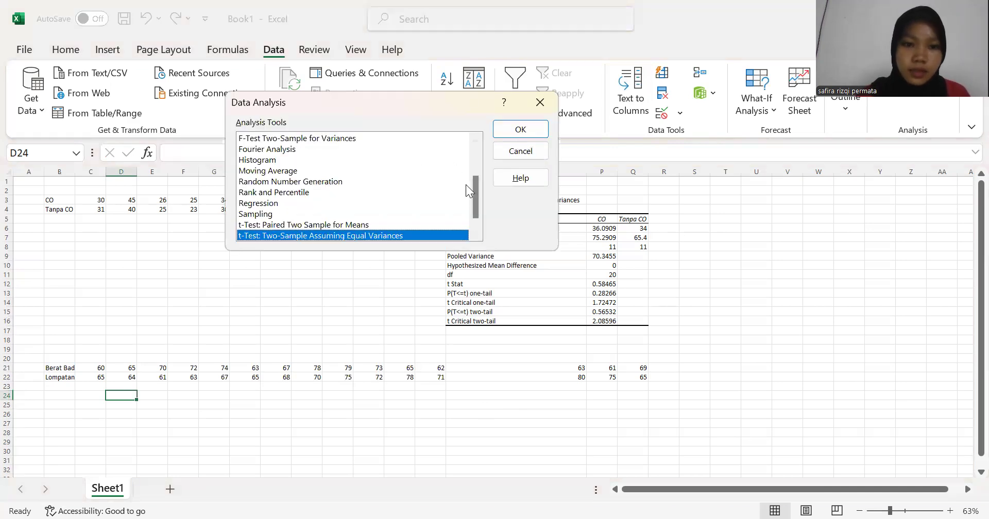
left_click_drag(475, 194, 487, 144)
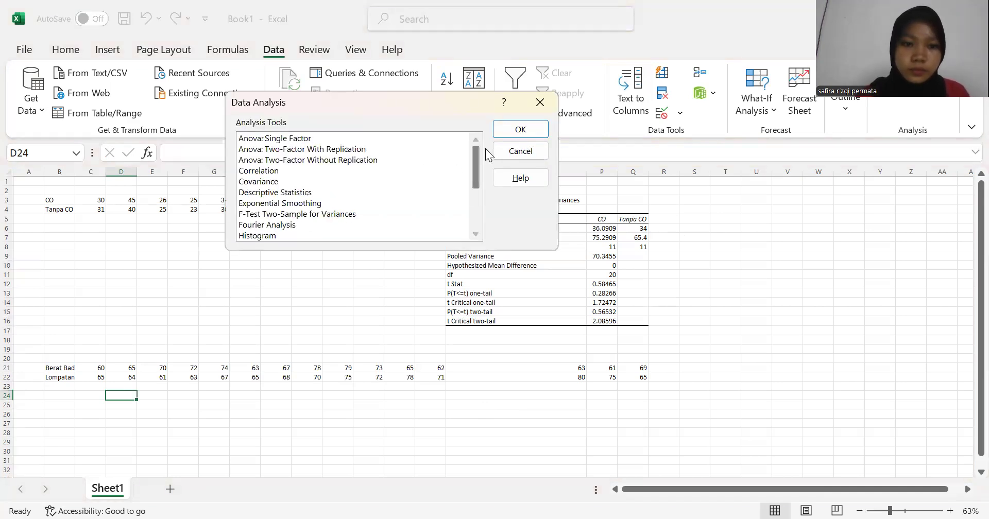
left_click(264, 171)
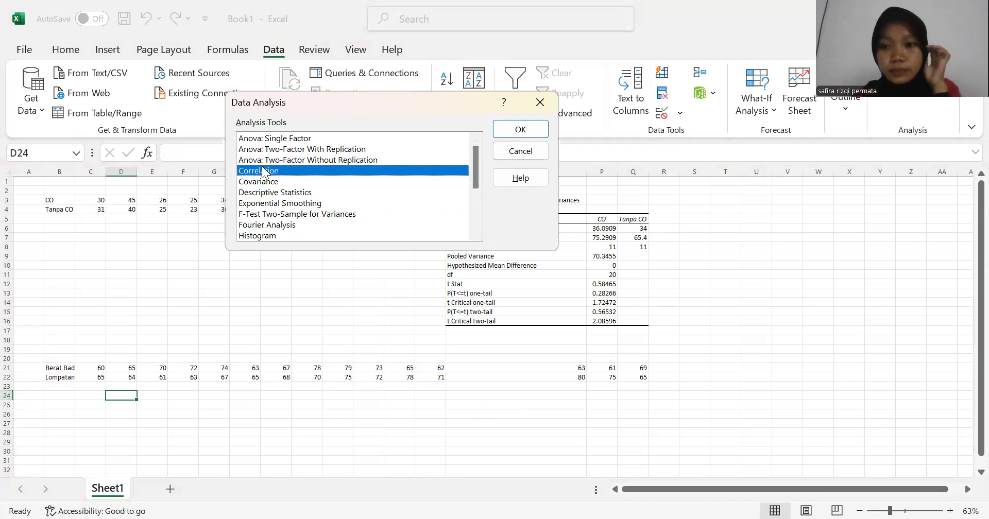
left_click(513, 136)
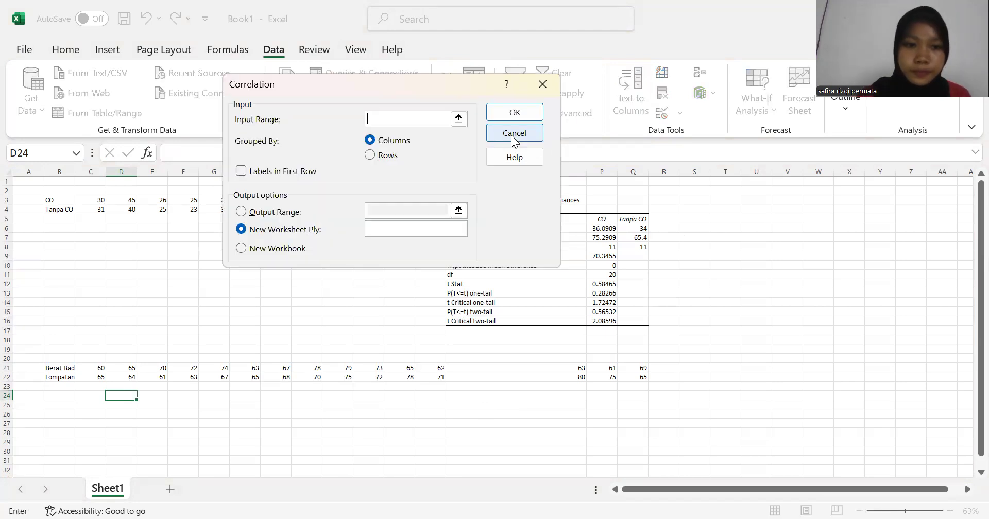
left_click(458, 118)
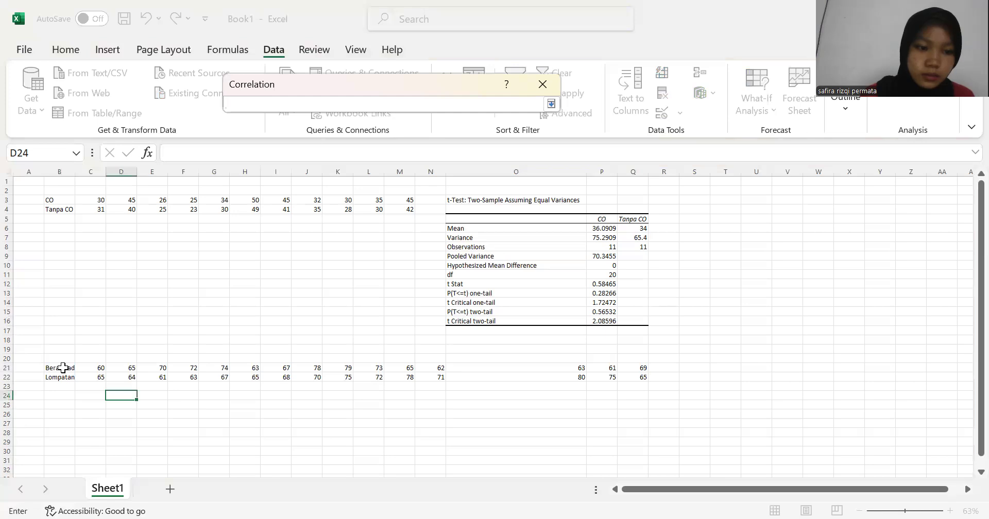
left_click_drag(63, 368, 191, 374)
left_click_drag(367, 384, 644, 375)
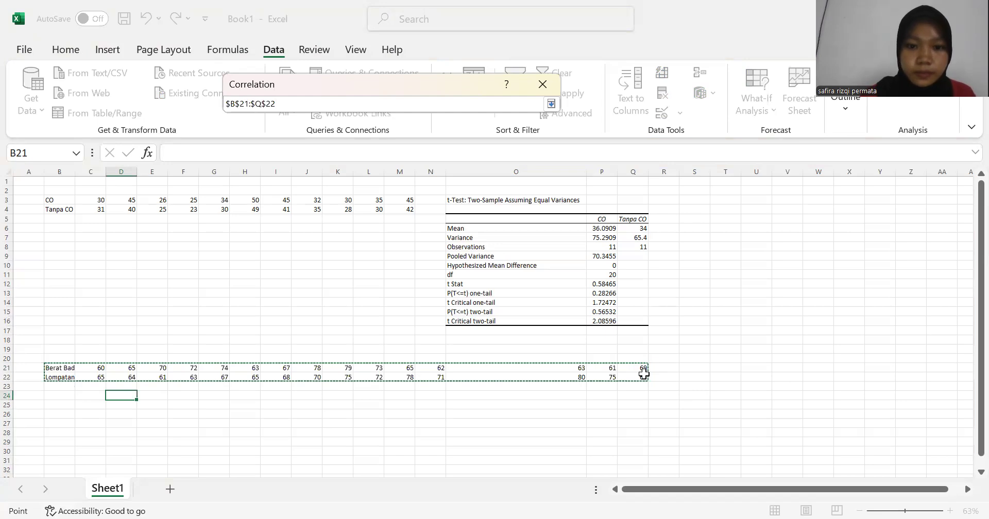
key("Return")
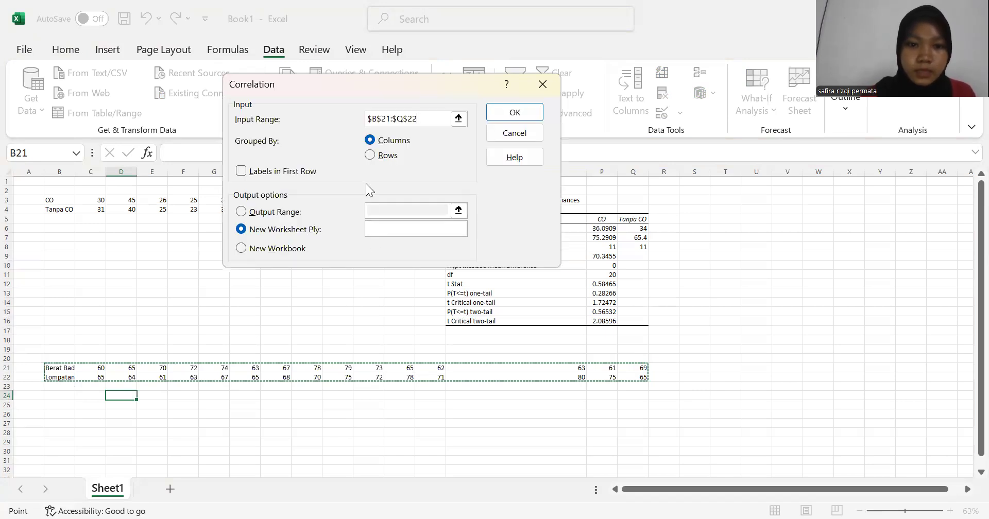
Step: Group the correlation data by rows with labels in the first column, set the output range to S21, run it and deselect the results
left_click(379, 156)
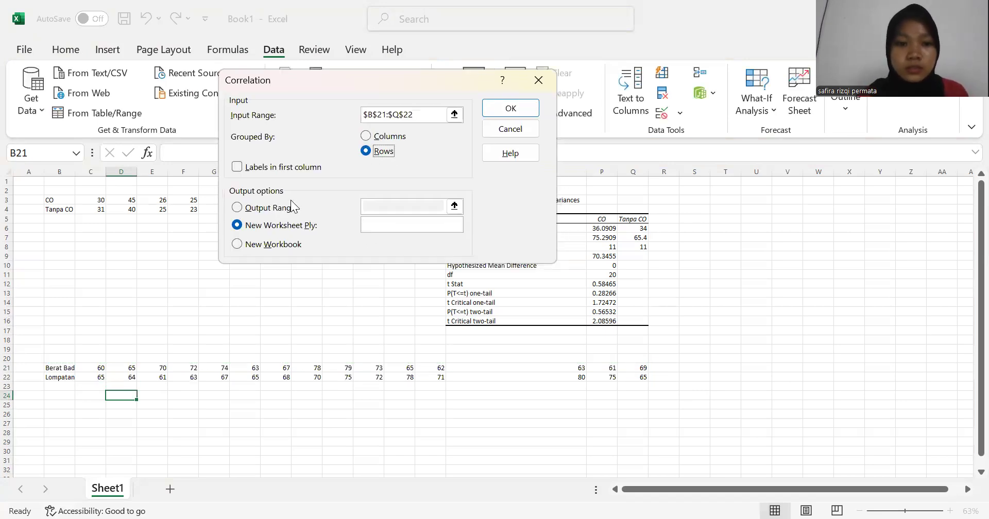
left_click(237, 169)
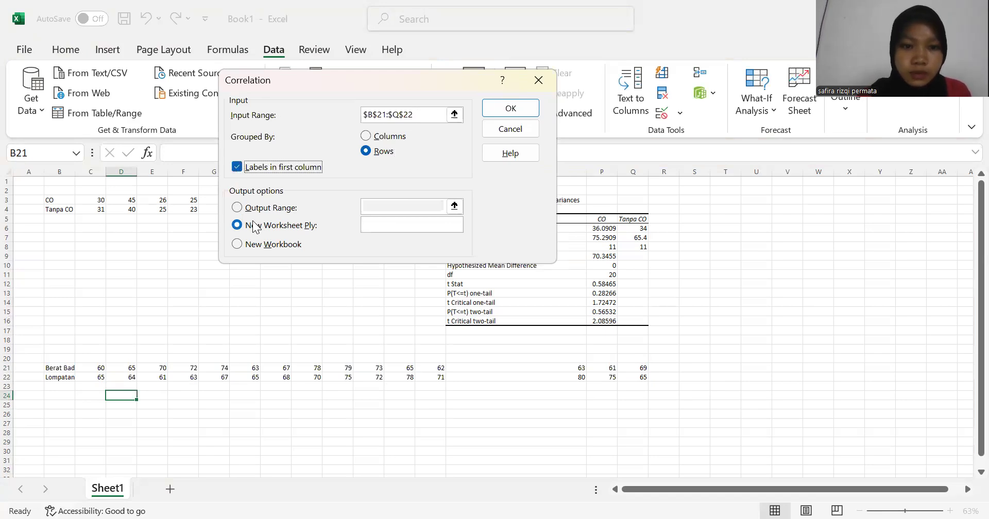
left_click(234, 207)
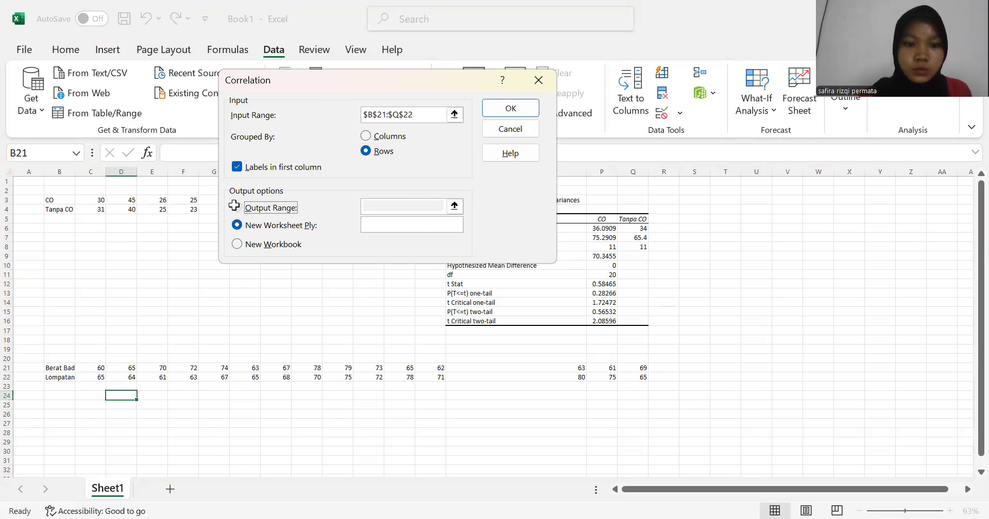
left_click(234, 207)
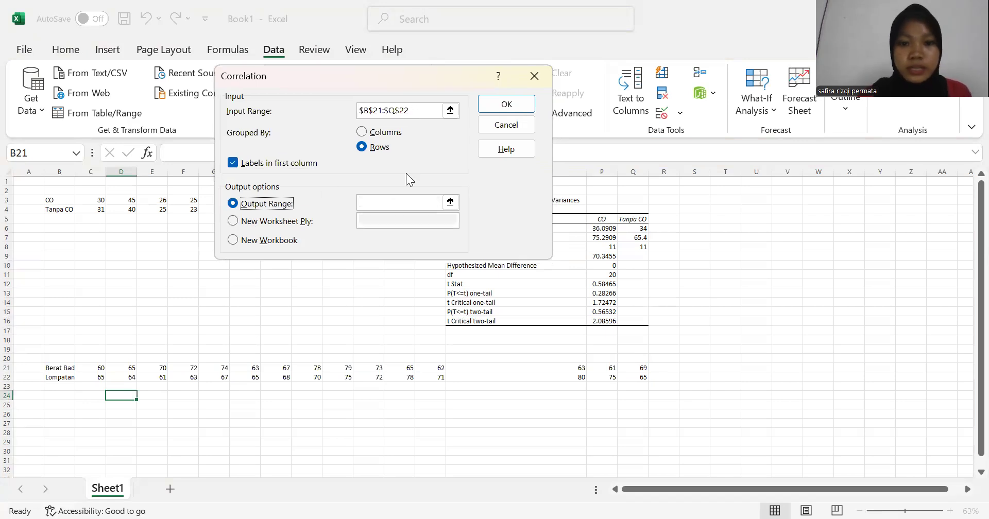
left_click(452, 203)
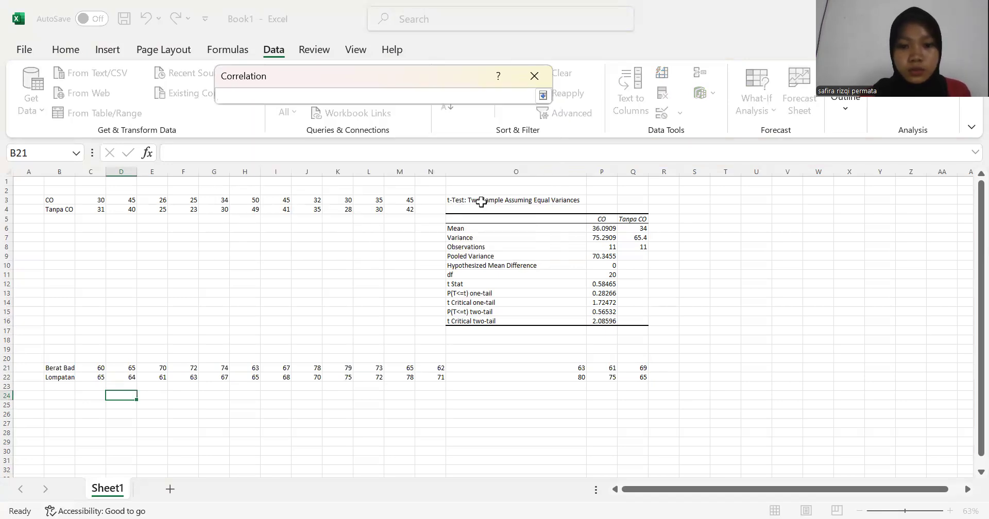
left_click(690, 367)
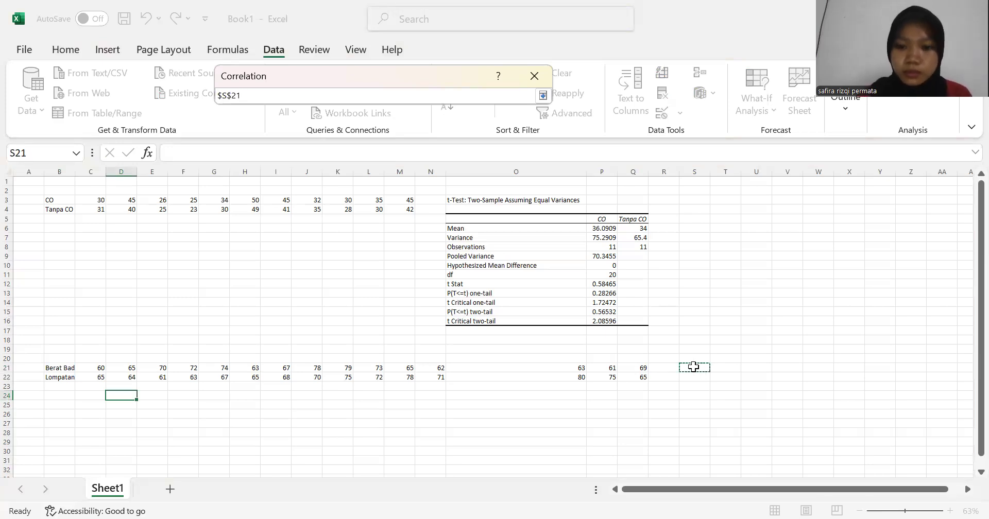
key("Return")
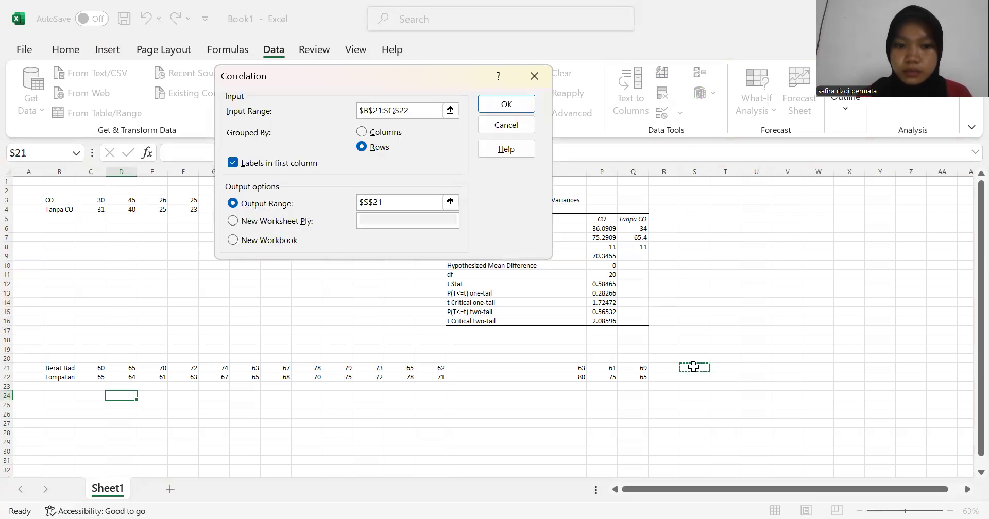
key("Return")
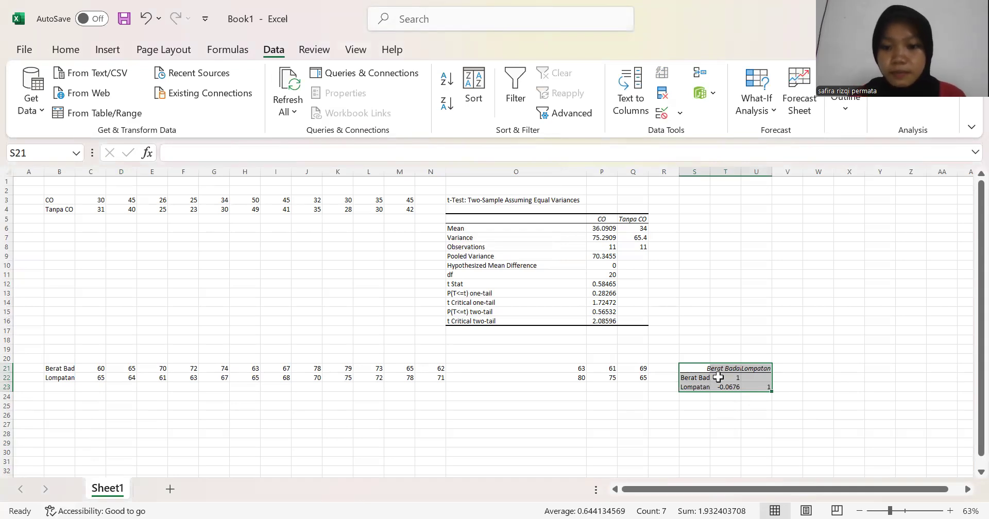
left_click(688, 352)
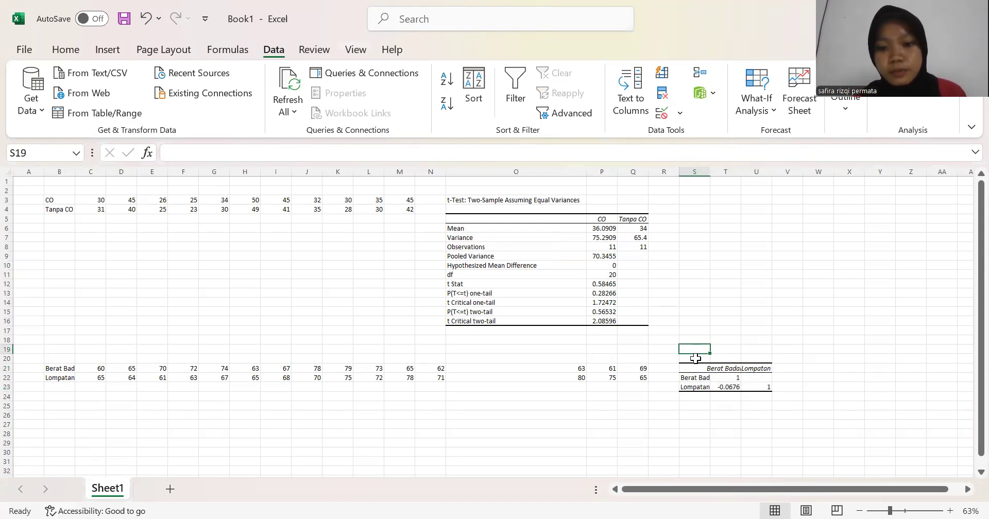
left_click(695, 358)
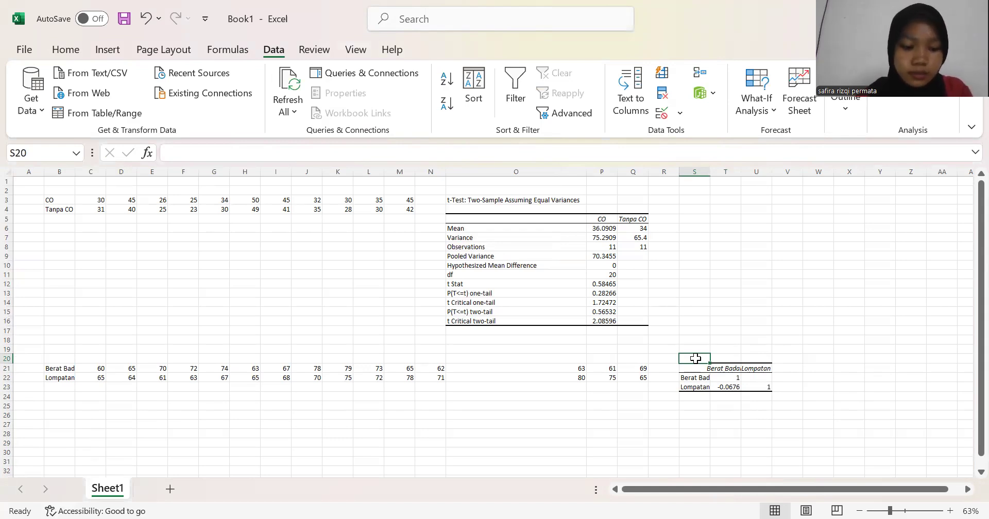
Step: Begin a CORREL formula in cell S20 with the Berat Badan values C21:Q21 as the first array
type("=")
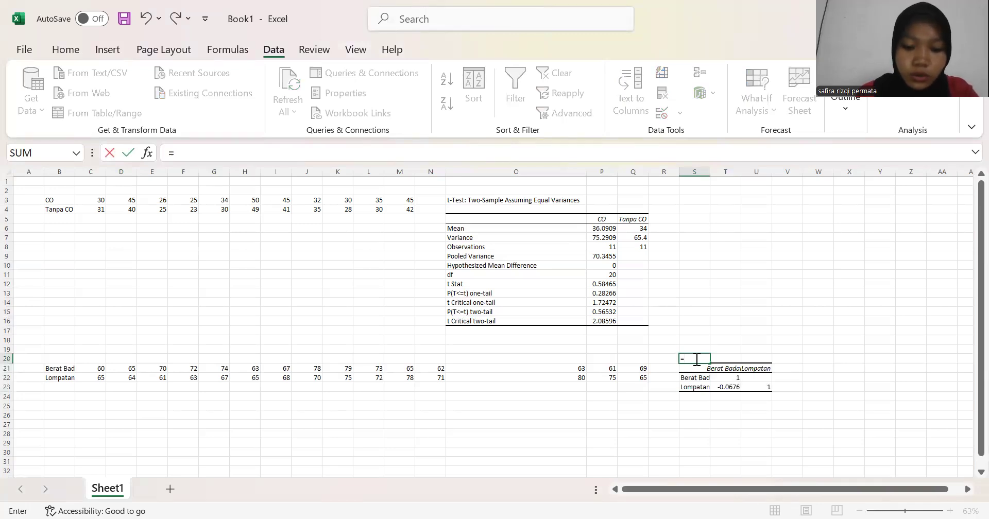
type("corel")
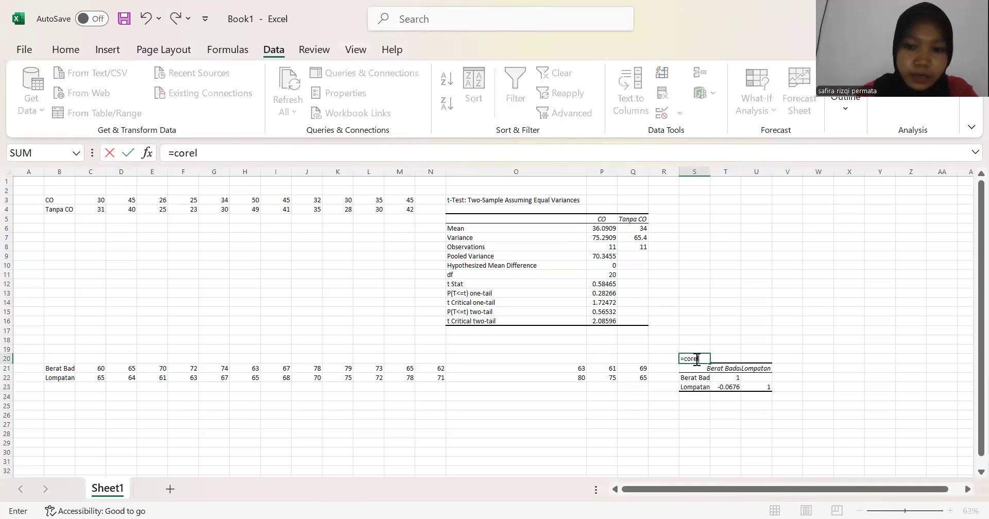
key("BackSpace")
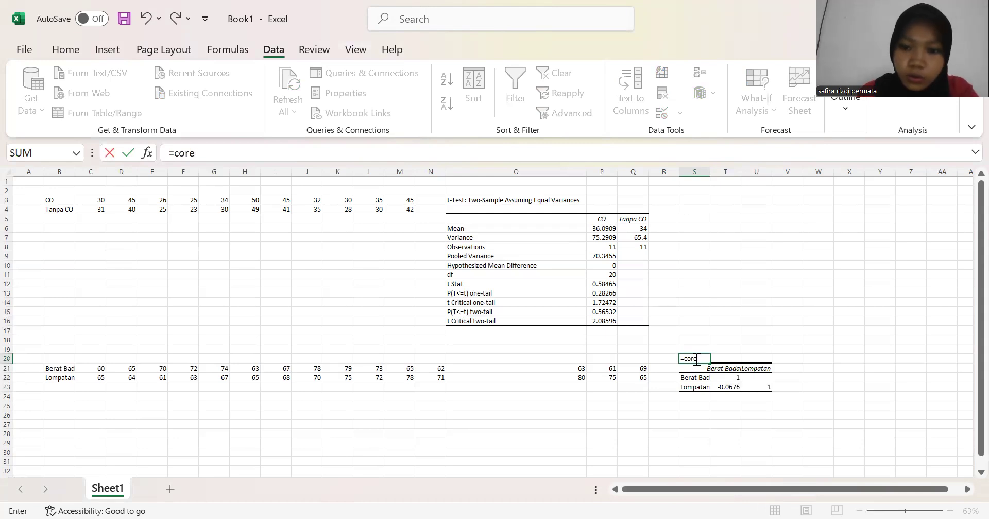
key("BackSpace")
type("r")
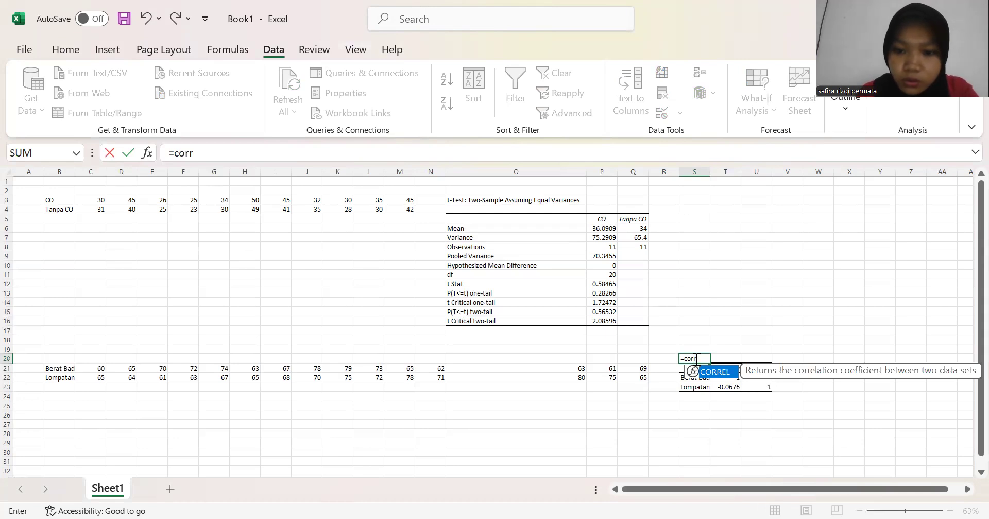
type("el")
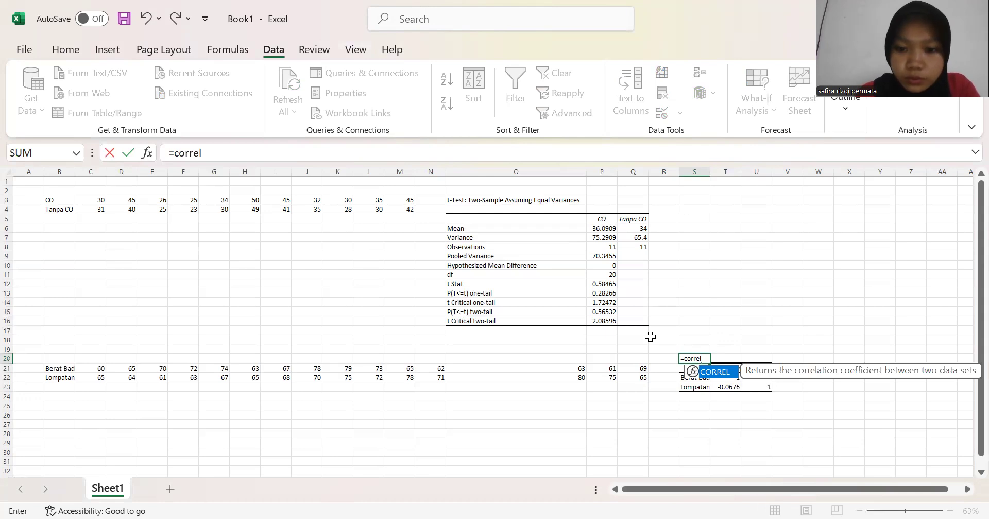
type("(")
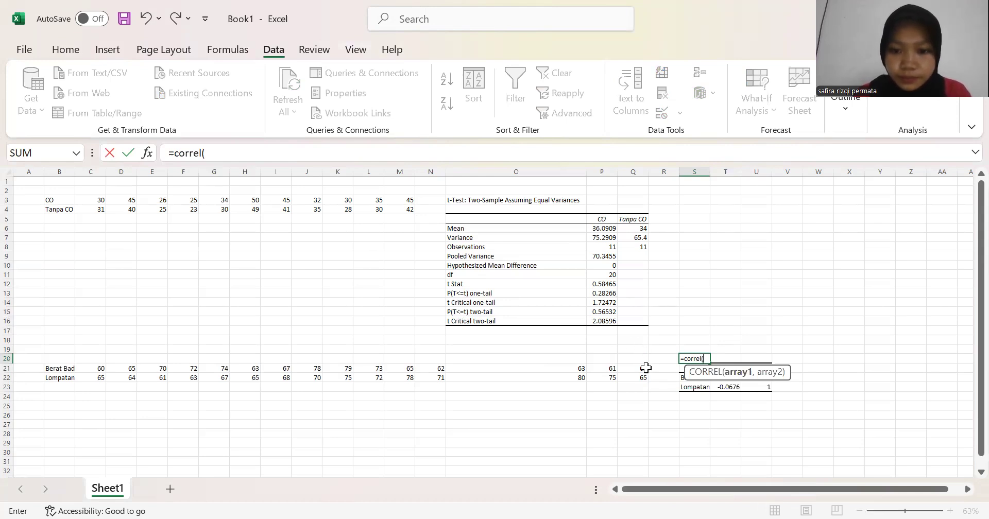
left_click_drag(645, 368, 585, 369)
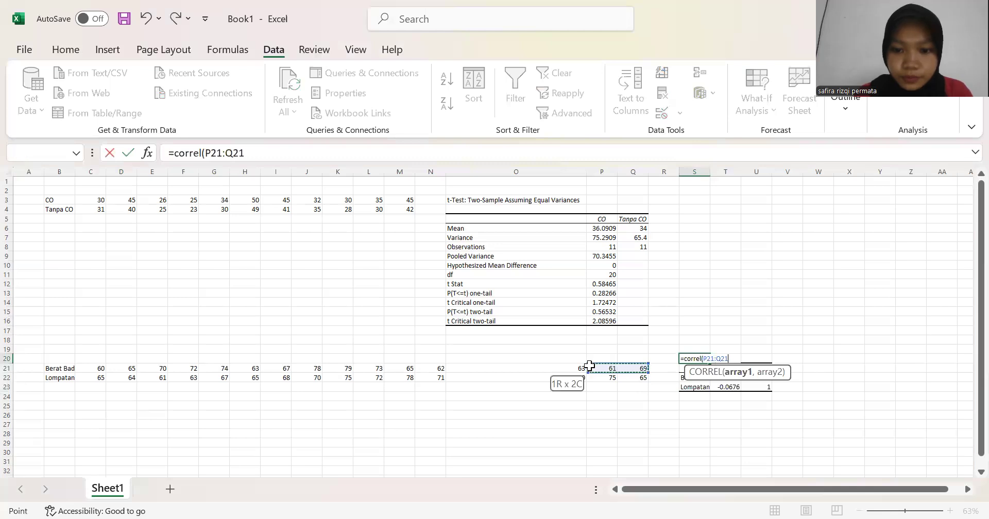
left_click_drag(267, 372, 98, 368)
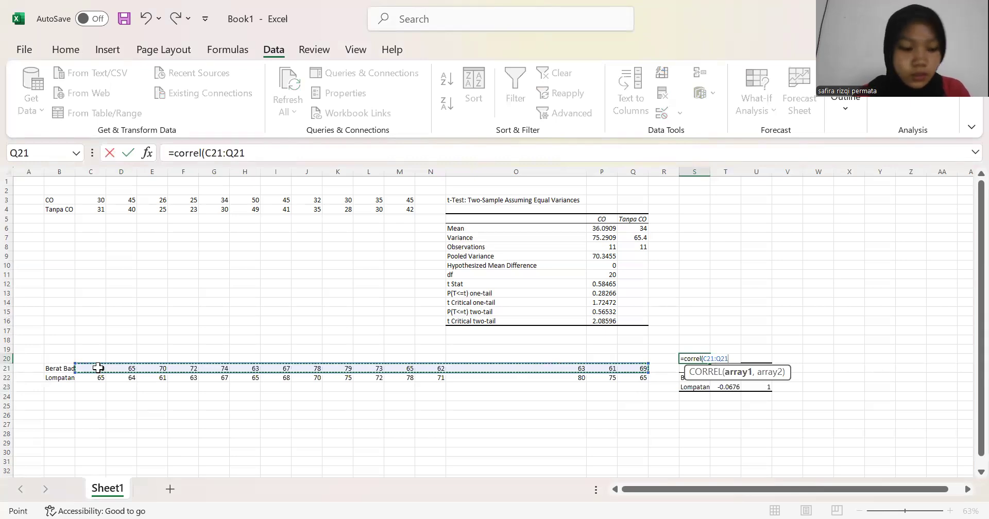
type(",")
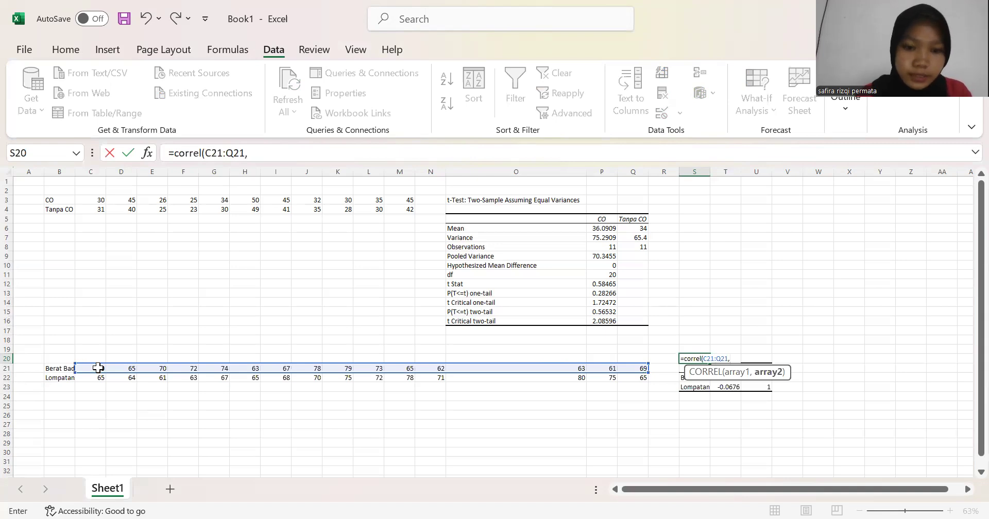
Step: Add the Lompatan values C22:Q22 as the second array, complete the CORREL formula and reselect cell S20
left_click_drag(89, 381, 124, 380)
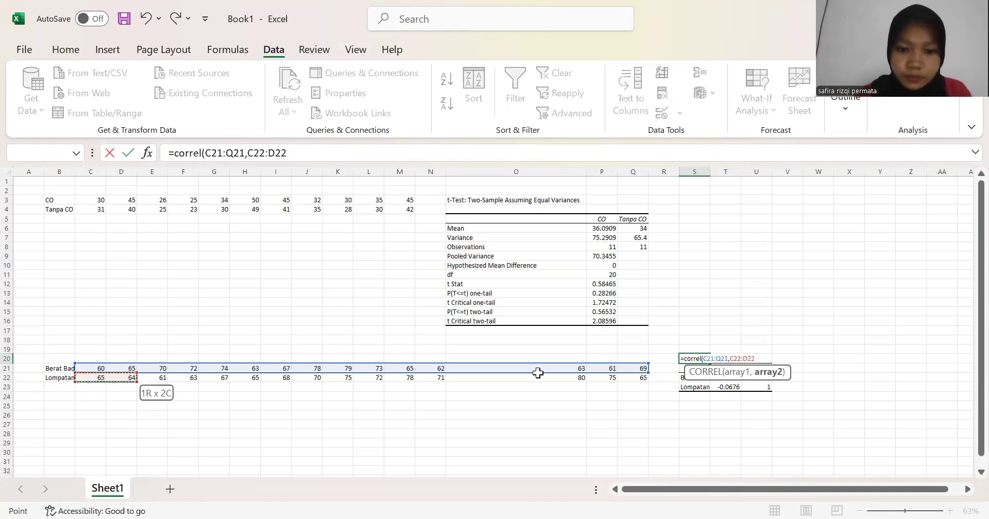
left_click_drag(538, 373, 633, 376)
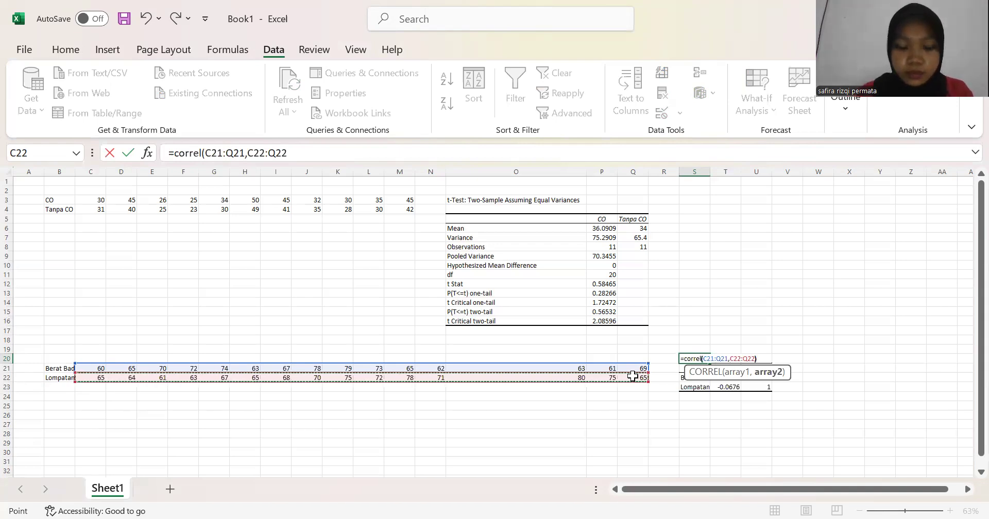
type(")")
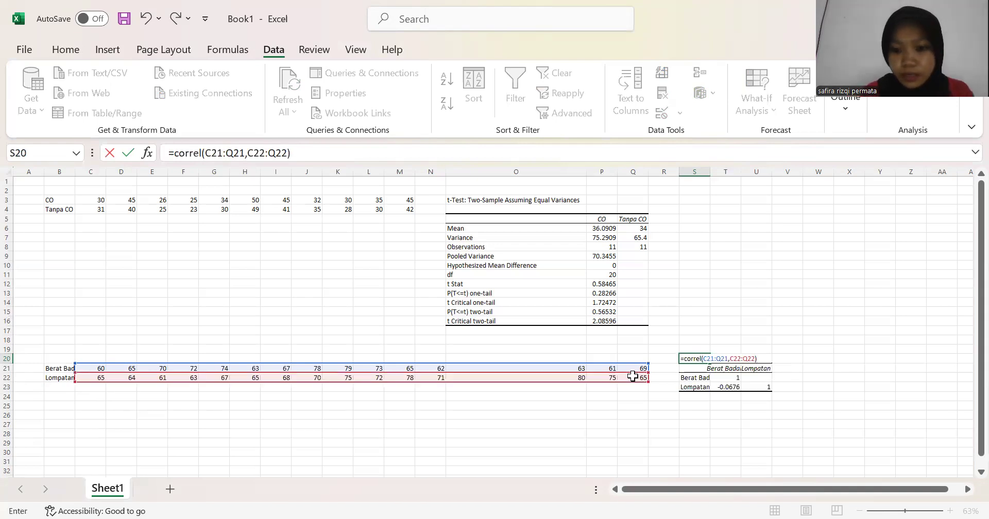
key("Return")
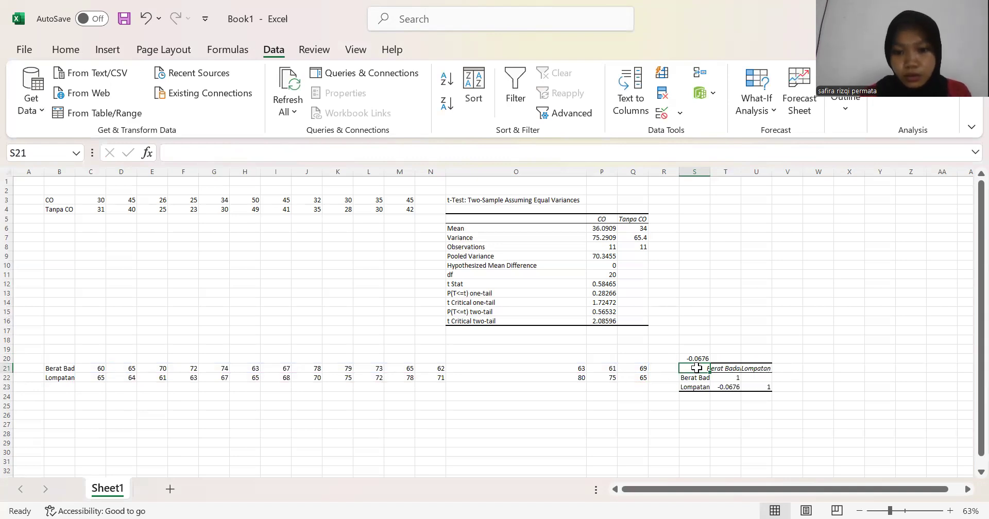
left_click(719, 358)
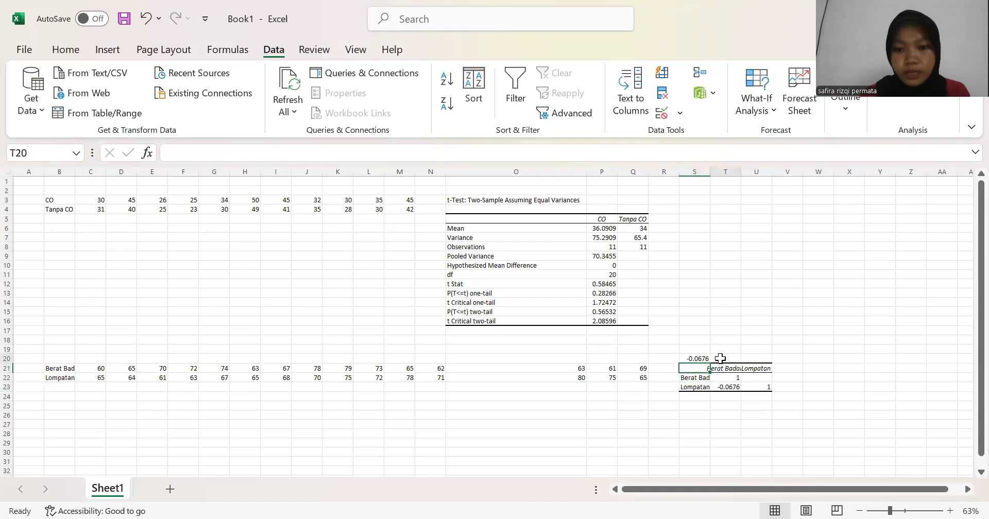
left_click(702, 358)
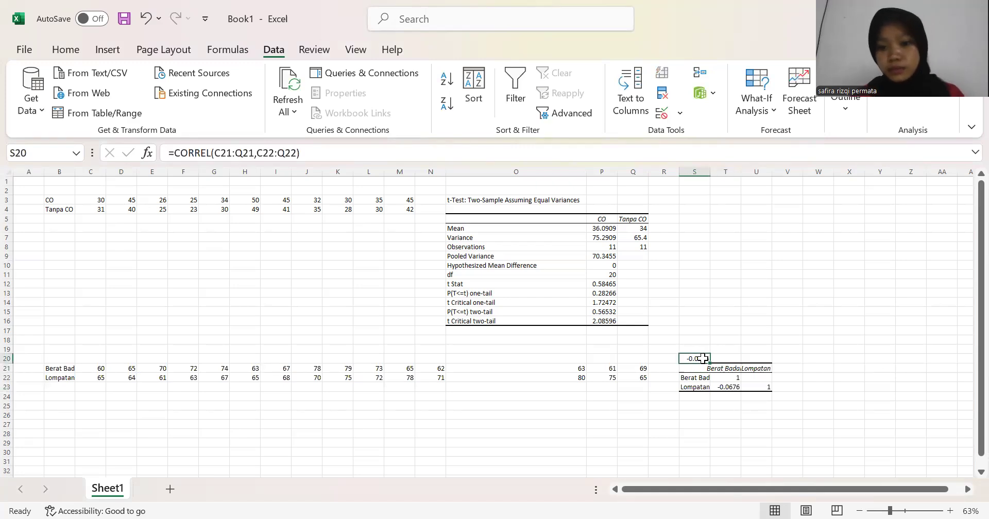
Step: Paste the copied data series into cell B27 and split it into separate columns using fixed width and General format
left_click_drag(980, 252, 964, 281)
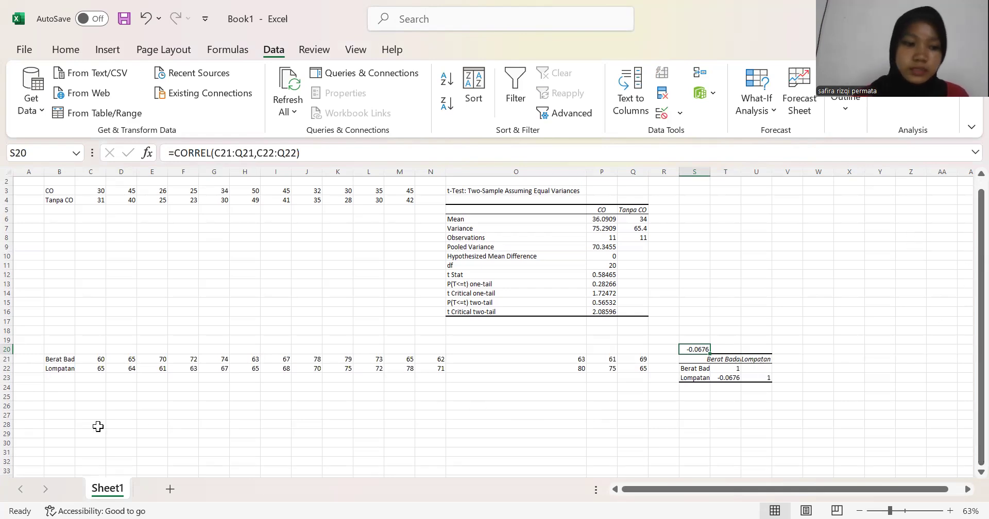
left_click(59, 412)
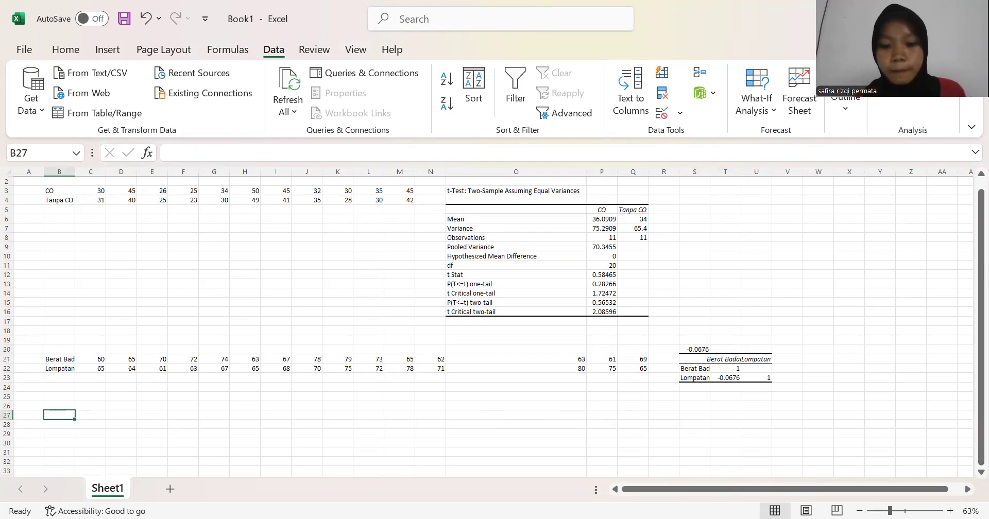
key("alt+Tab")
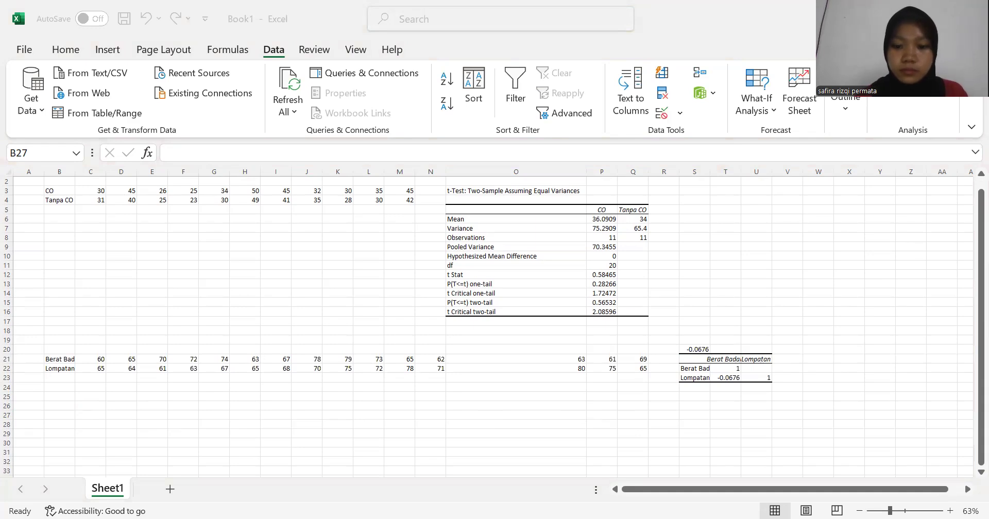
left_click(67, 416)
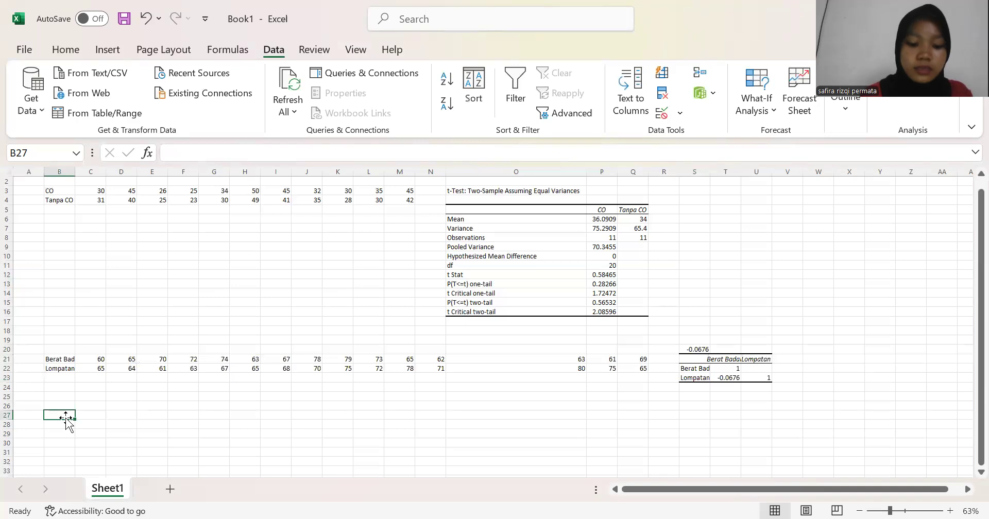
key("ctrl+v")
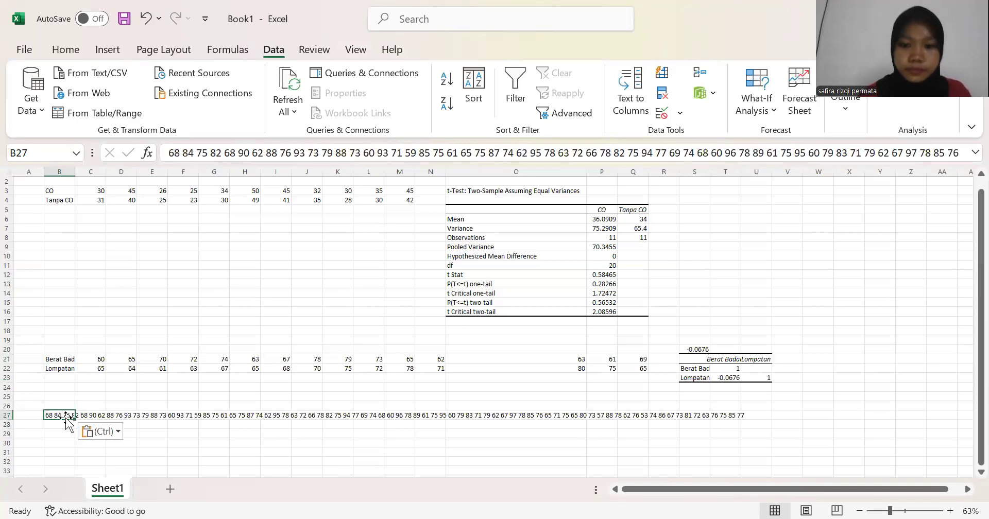
left_click(639, 102)
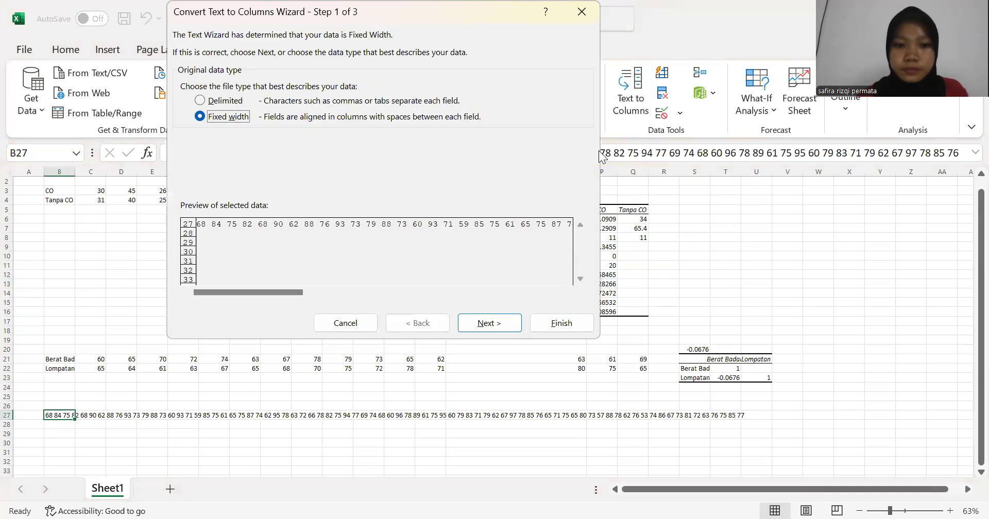
left_click(505, 323)
left_click(506, 323)
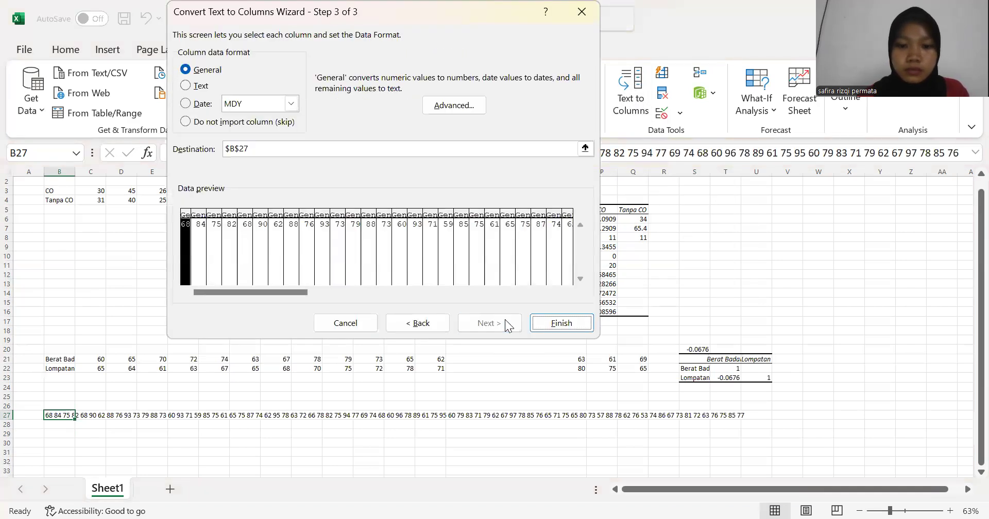
left_click(538, 323)
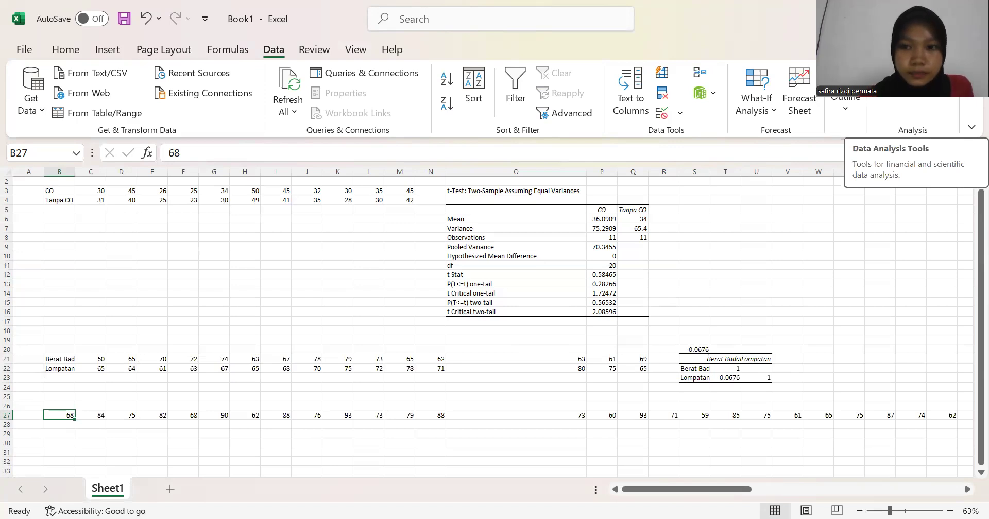
Step: Start the Descriptive Statistics analysis and set its input range to the new data row, B27:CC27
left_click(909, 98)
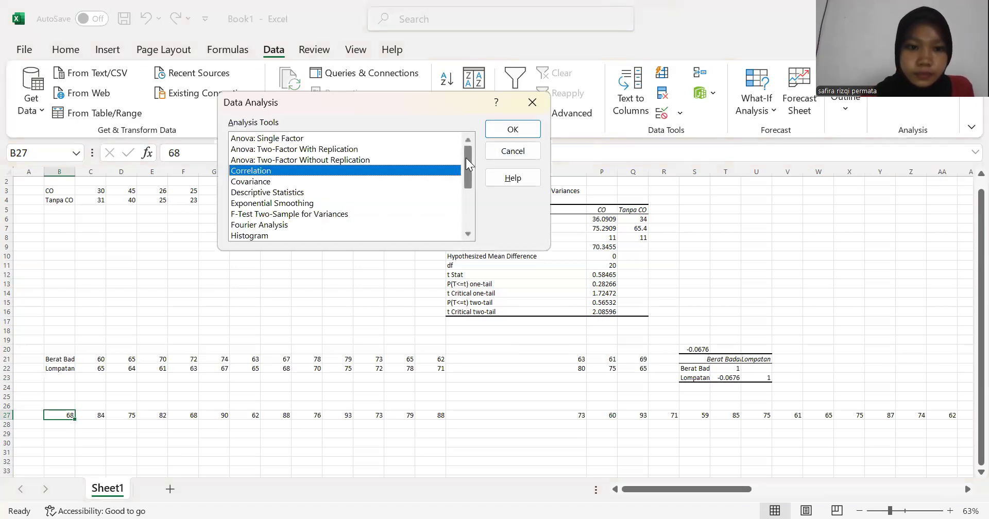
left_click(303, 194)
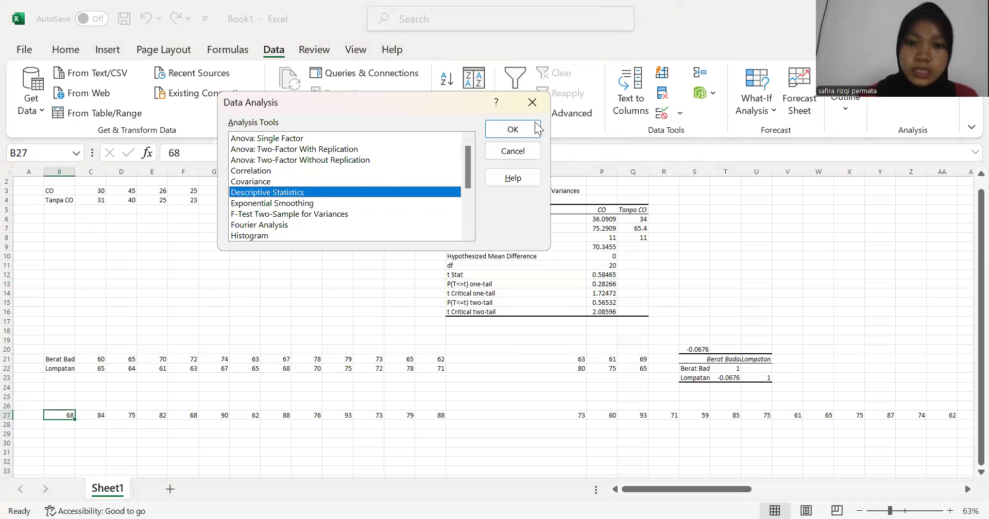
left_click(505, 132)
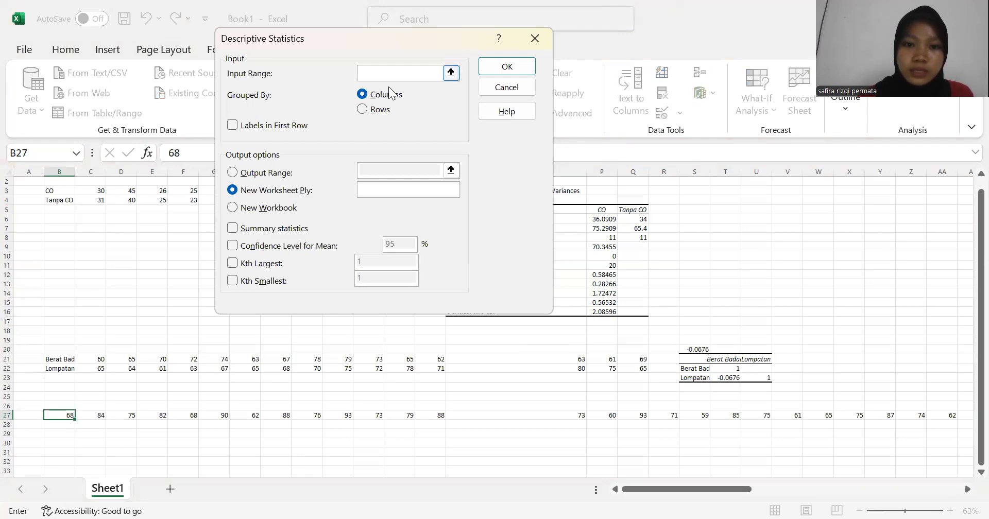
left_click(451, 73)
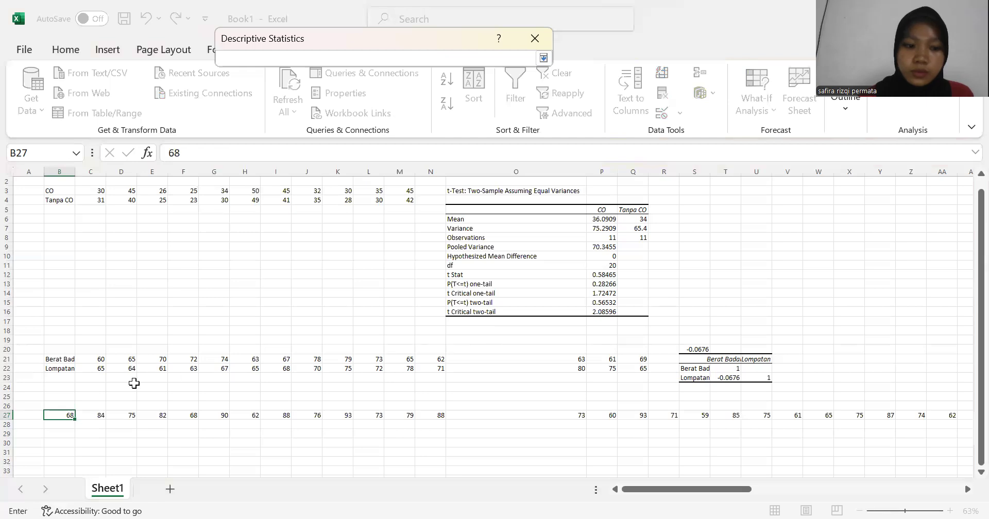
left_click(61, 413)
left_click_drag(60, 413, 184, 414)
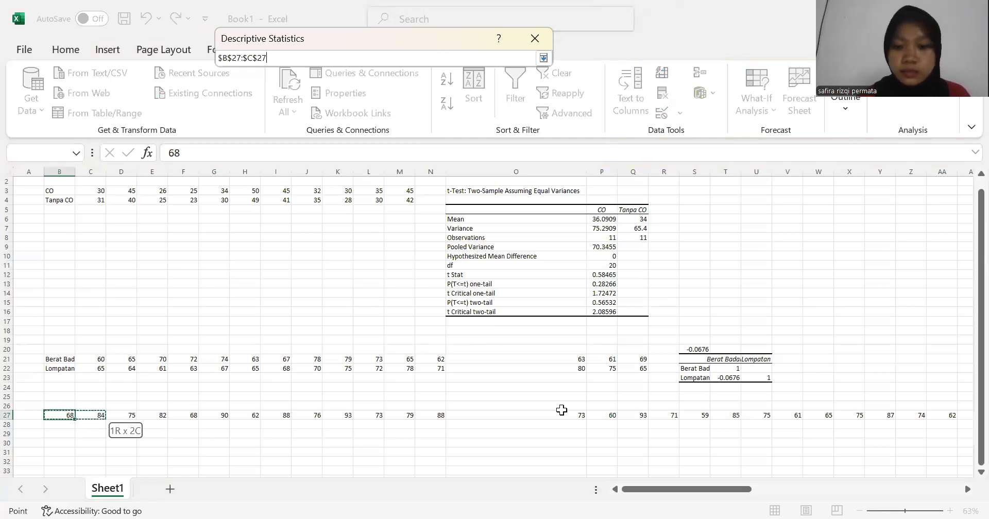
left_click_drag(969, 415, 935, 419)
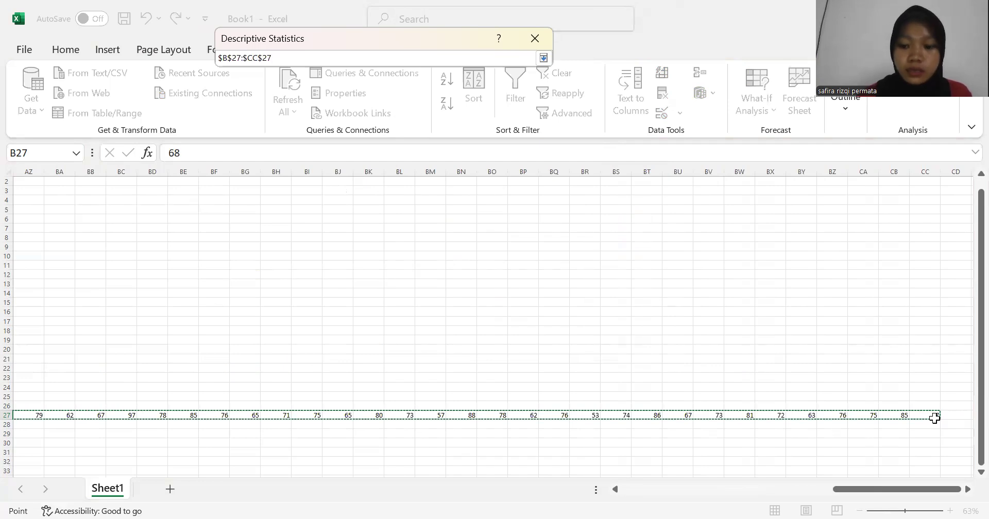
key("Return")
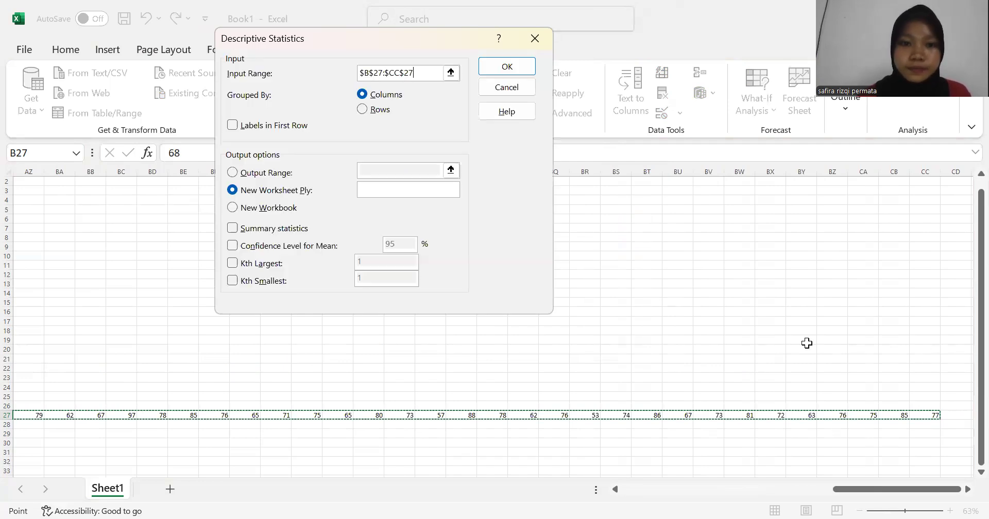
Step: Configure Descriptive Statistics for a range output with summary statistics, labels included and the data grouped by rows
left_click(233, 173)
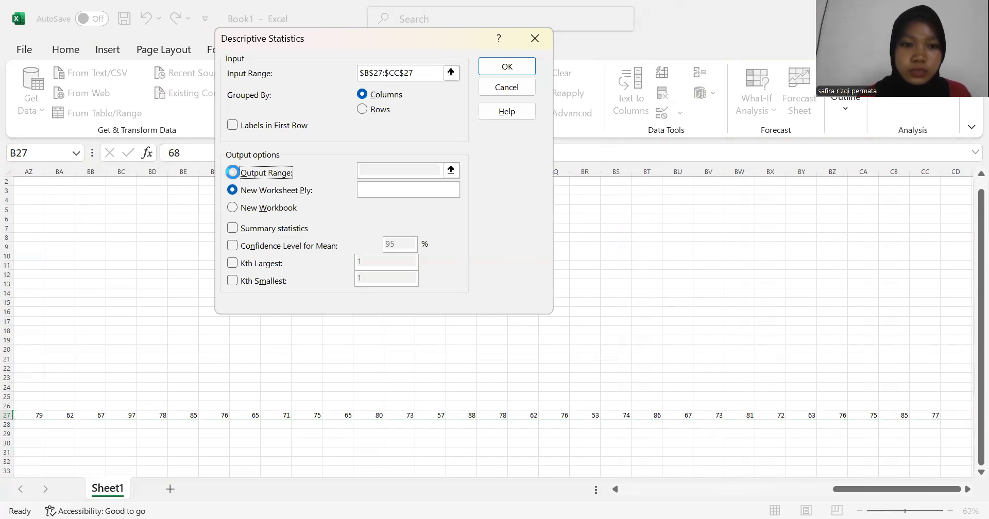
left_click(227, 227)
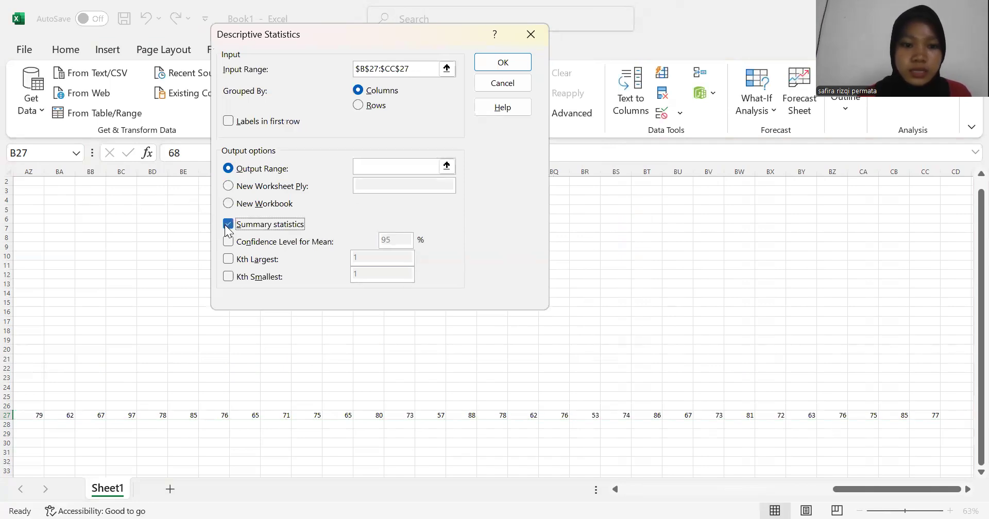
left_click(228, 122)
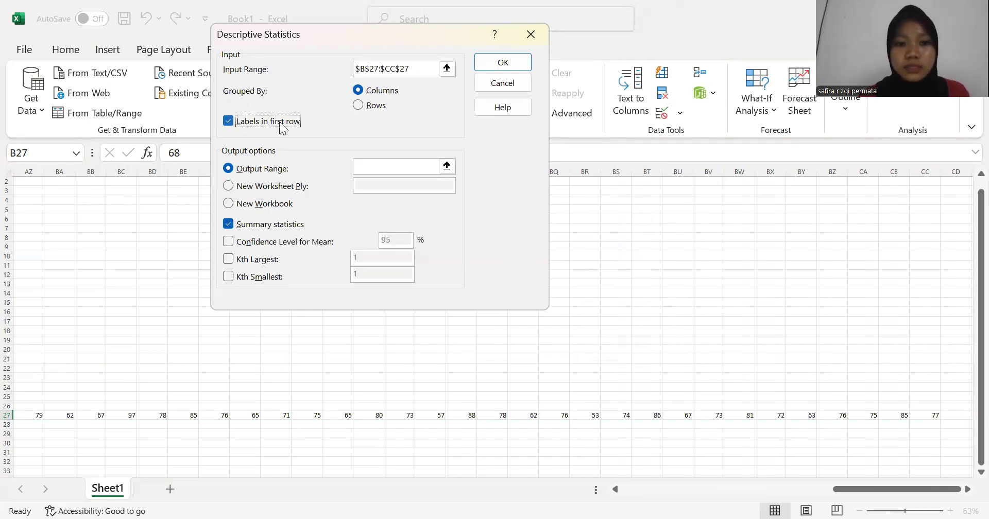
left_click(361, 107)
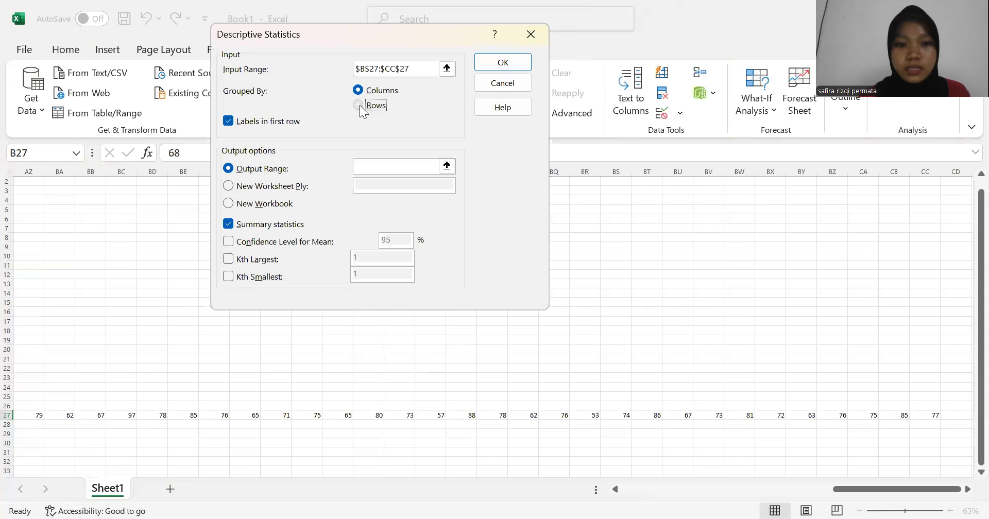
Step: Set the output range to cell B29 and run the Descriptive Statistics analysis
left_click(442, 164)
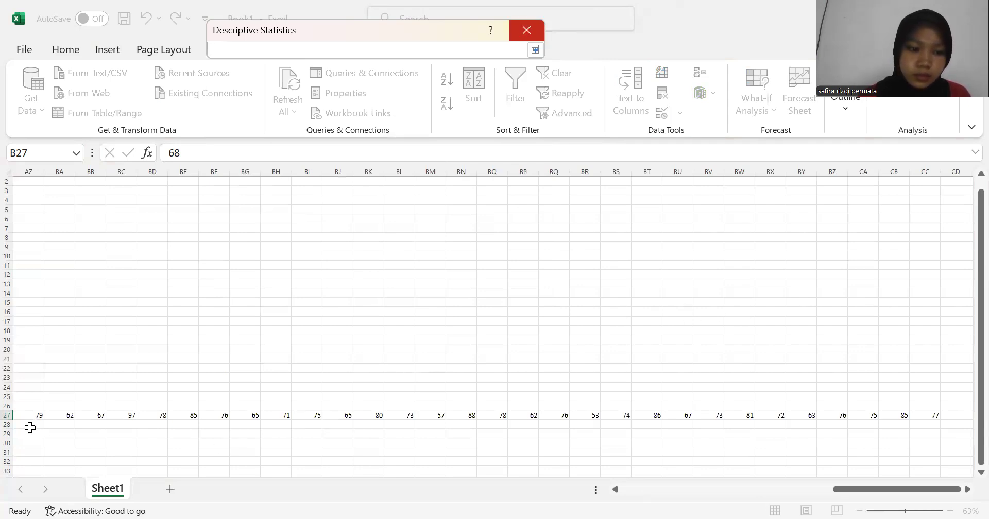
left_click(654, 487)
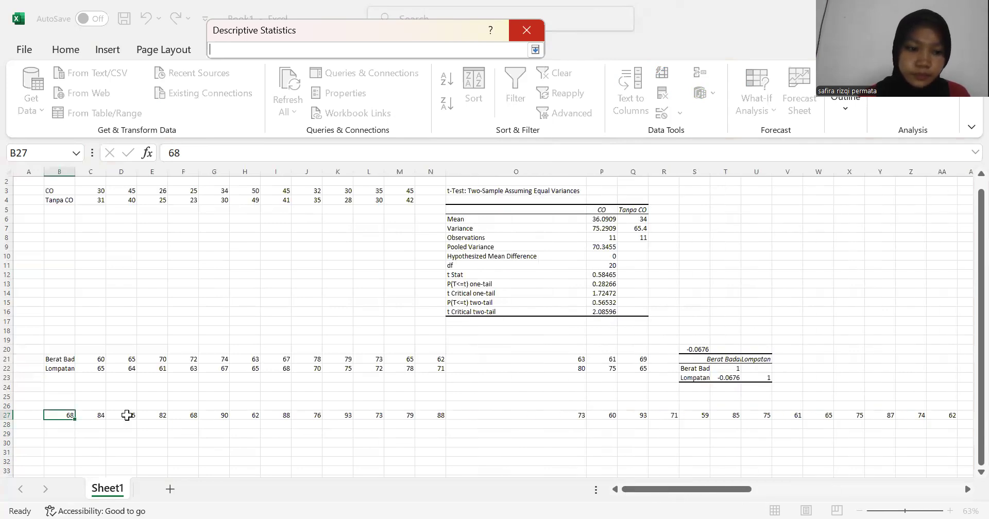
left_click(63, 434)
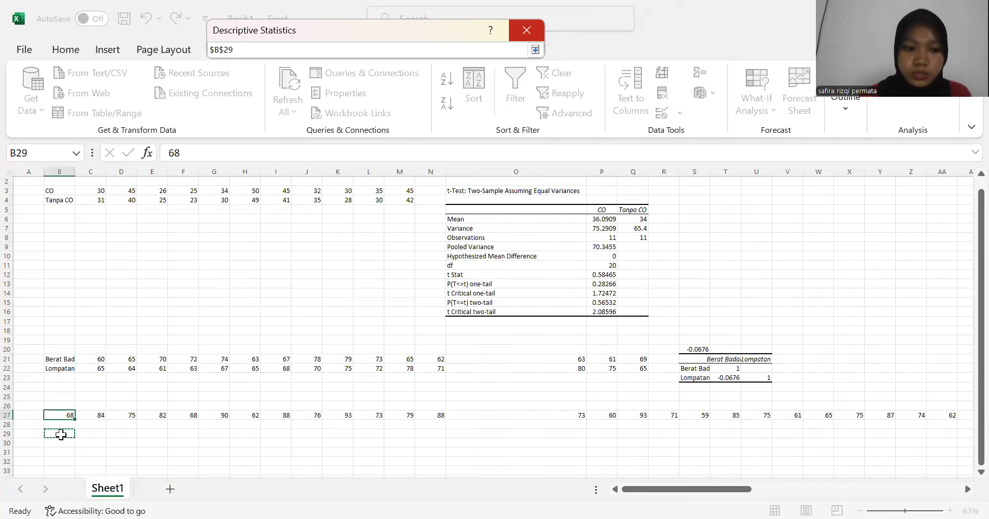
key("Return")
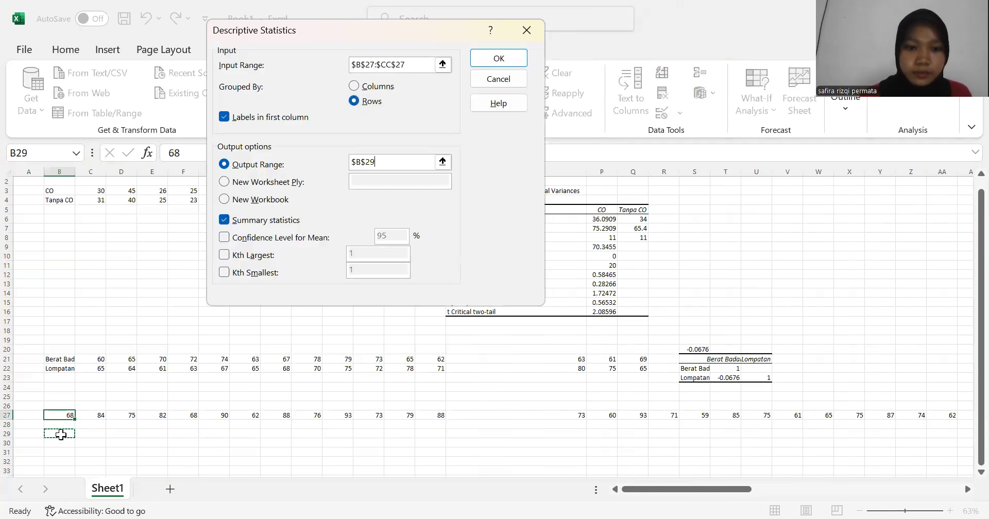
key("Return")
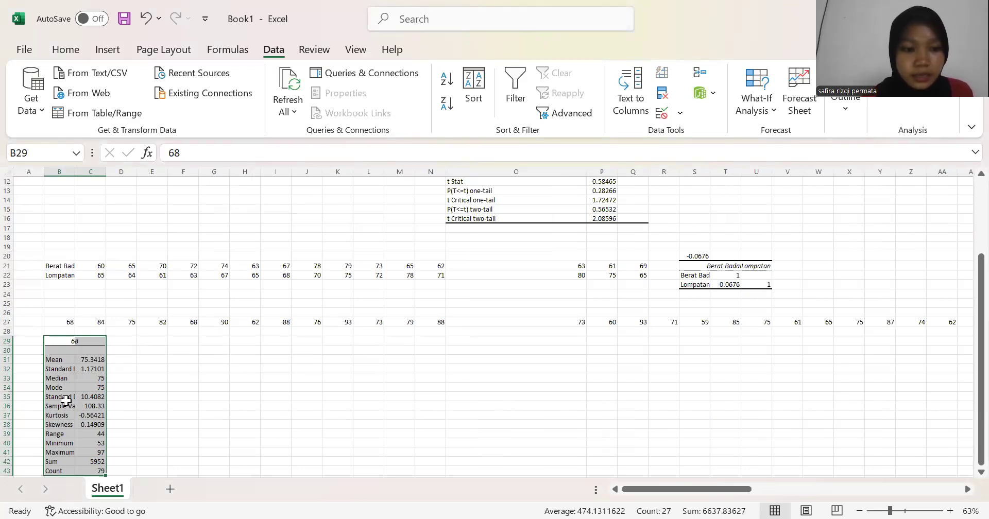
Step: Auto-fit column B to the statistics labels and clear the heading value in cell B29
double_click(75, 172)
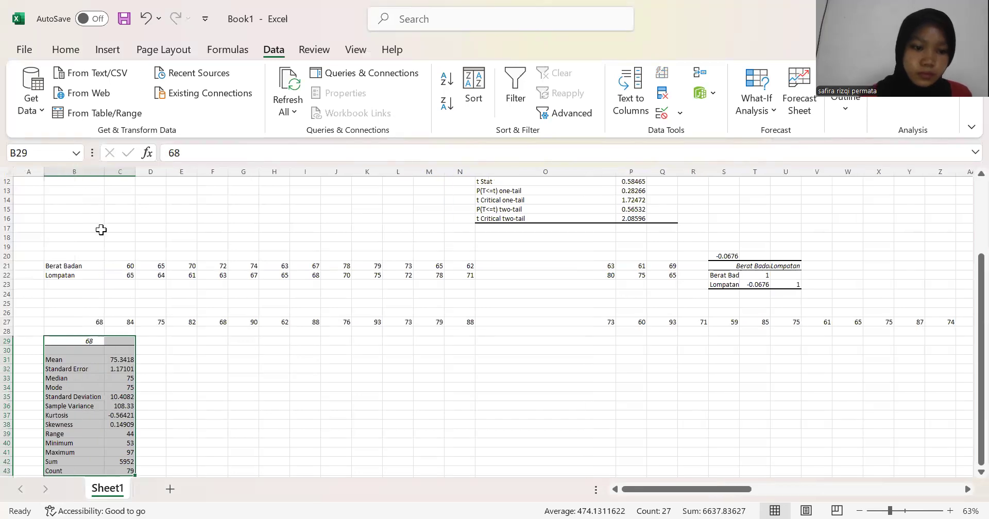
left_click(97, 341)
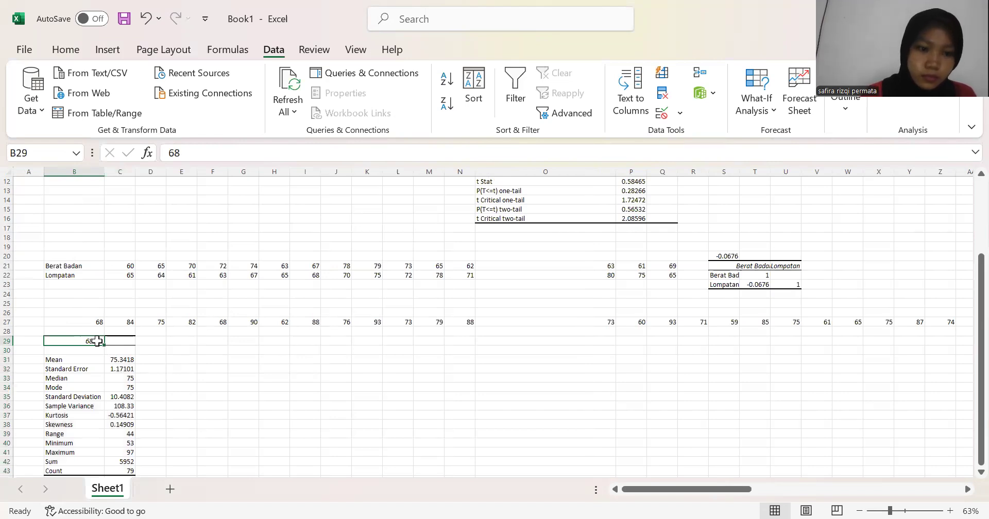
key("BackSpace")
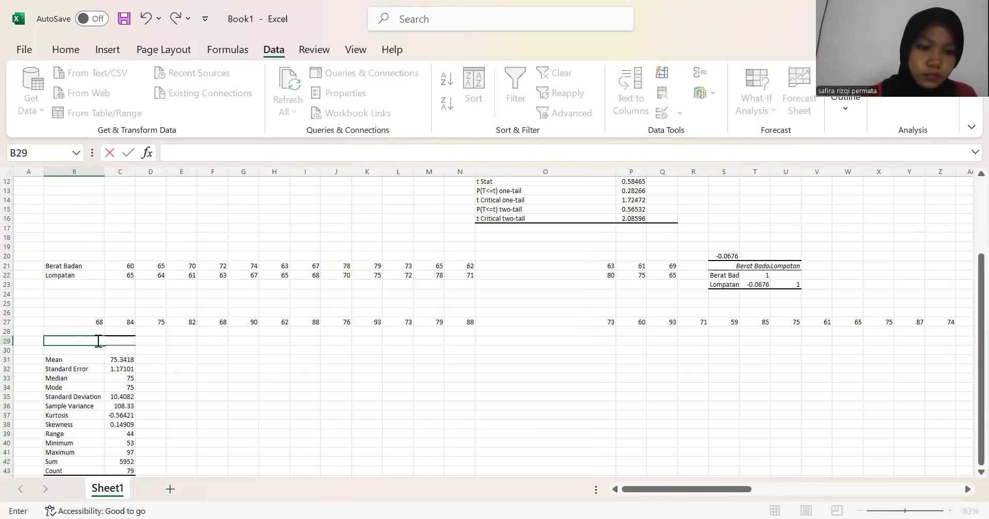
left_click(185, 368)
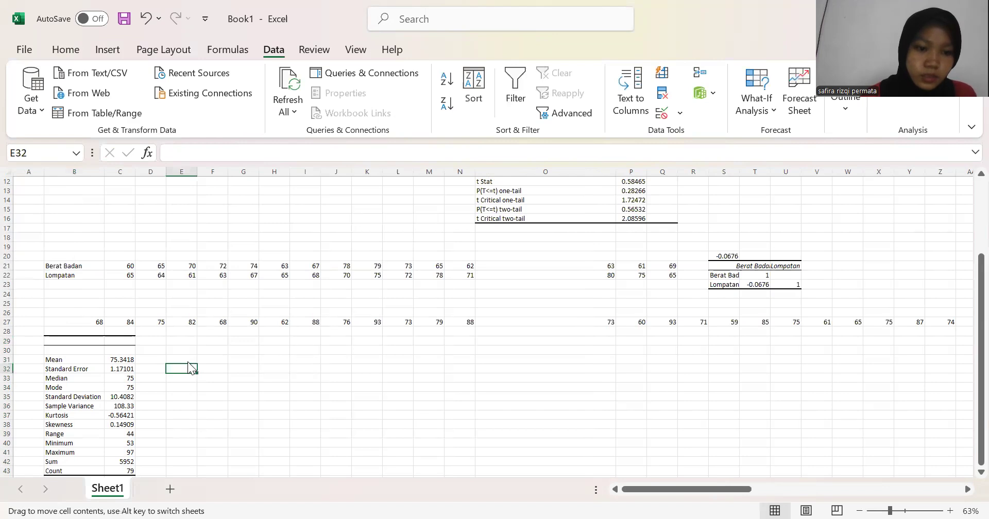
Step: Enter the labels Nilai Tertinggi, Nilai Terendah and Rentang Nilai in cells E31 to E33
left_click(187, 358)
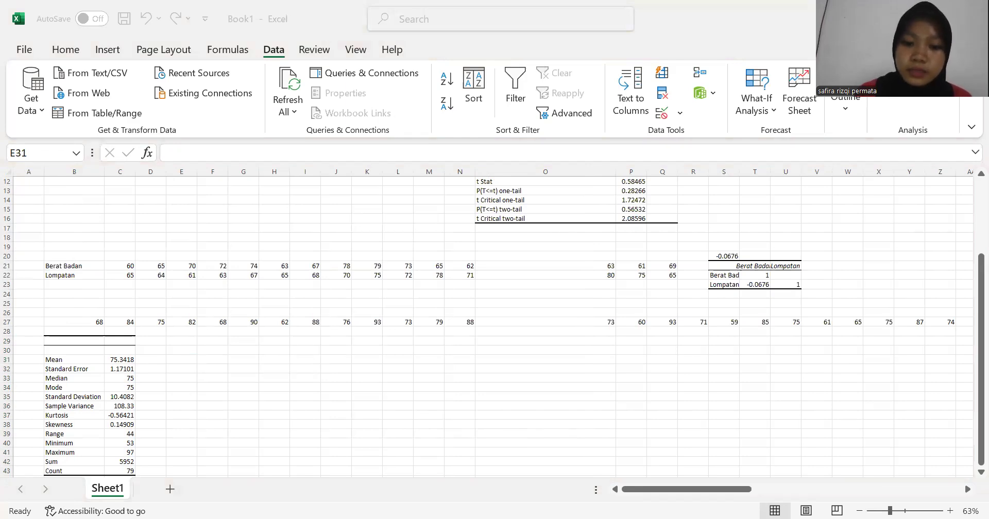
left_click(176, 359)
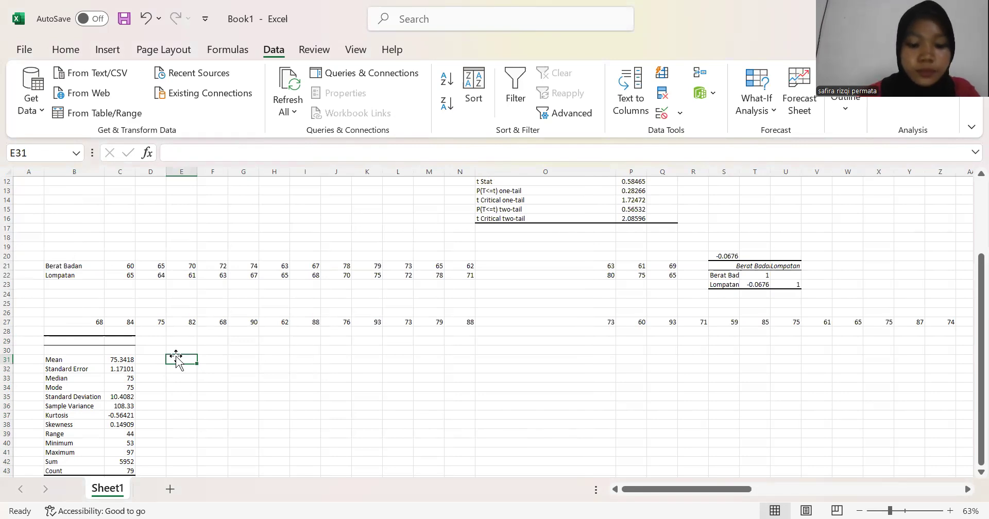
type("Nilai")
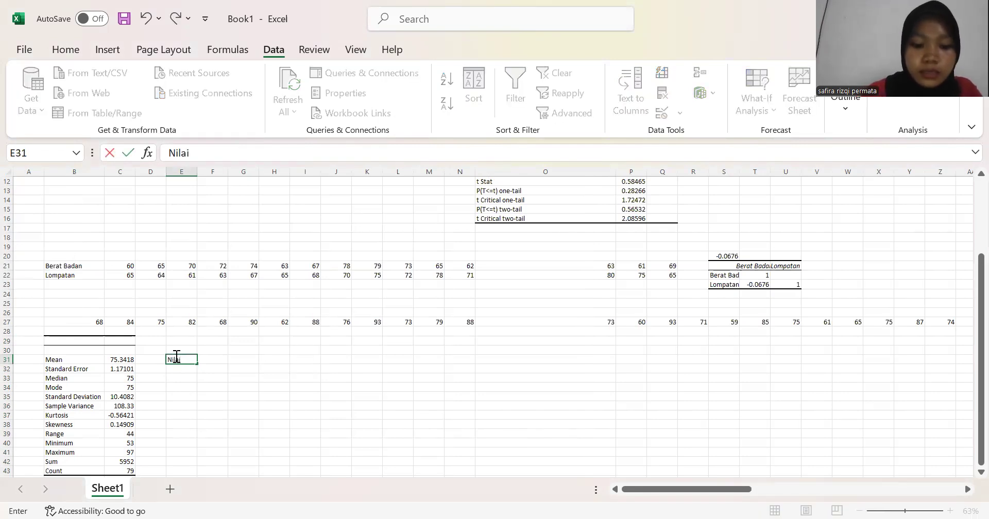
type(" Tertinggi")
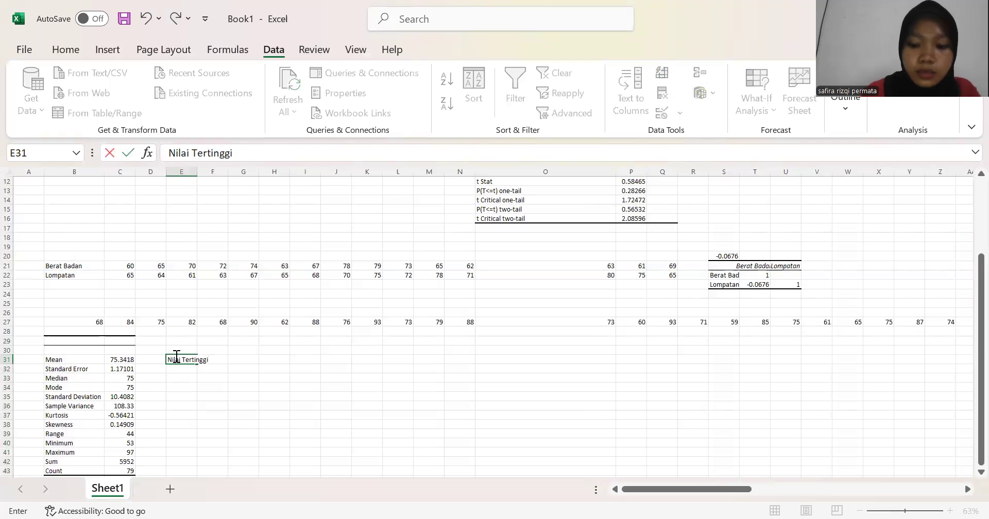
key("Return")
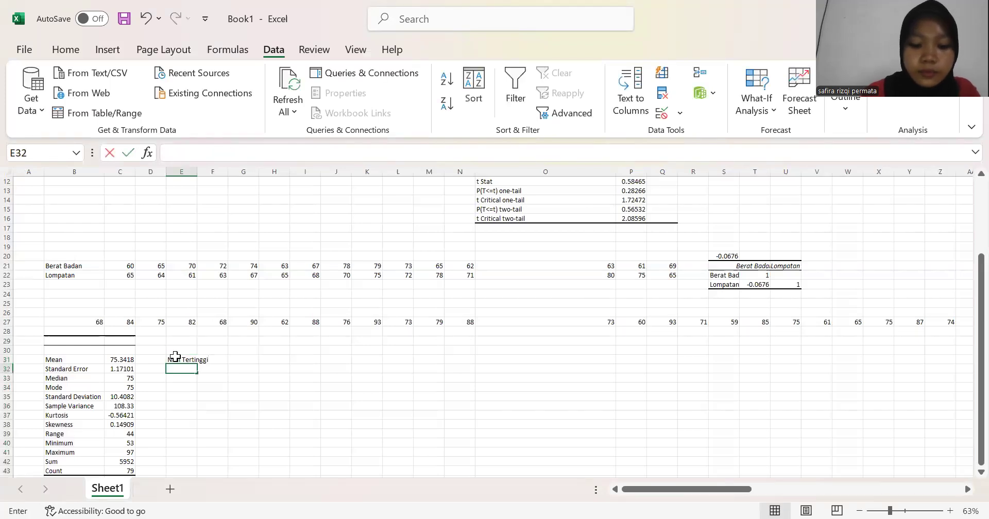
type("Nilai Terendah")
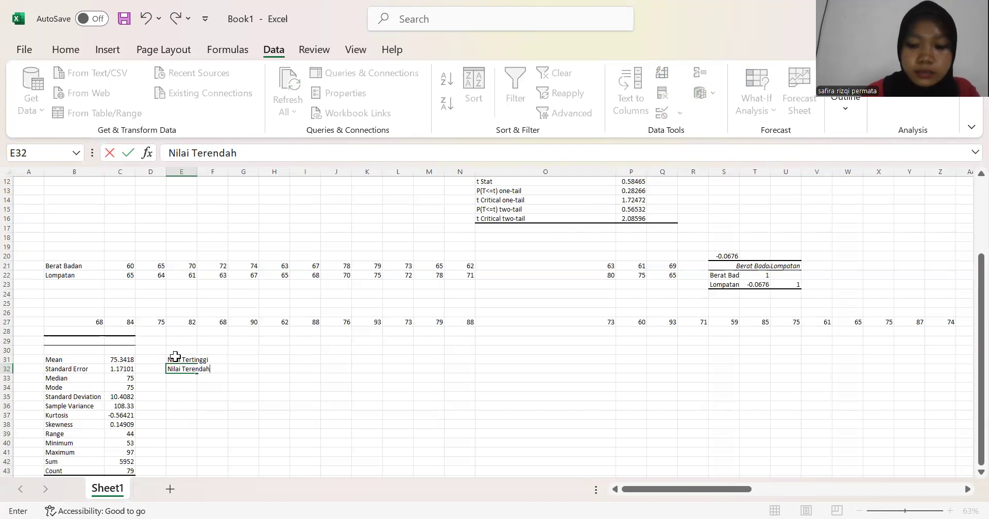
key("Return")
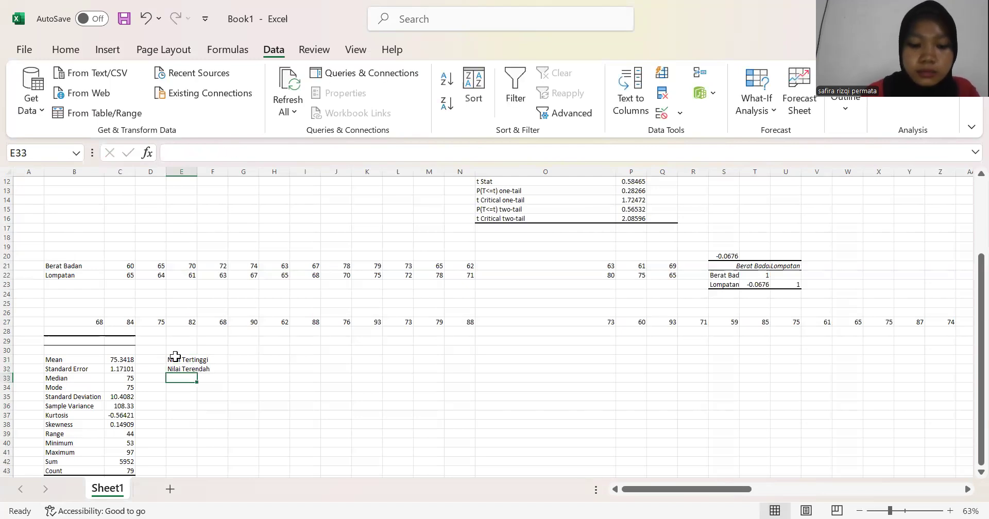
type("Rentang Nilai")
key("Return")
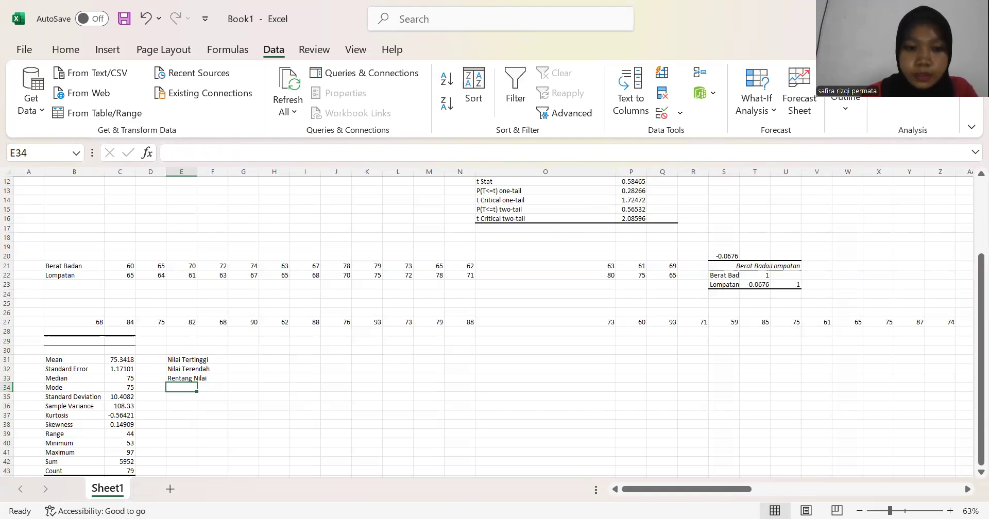
Step: Add the labels Rata-Rata in cell E34 and Standar Deviasi in cell E35
key("alt+Tab")
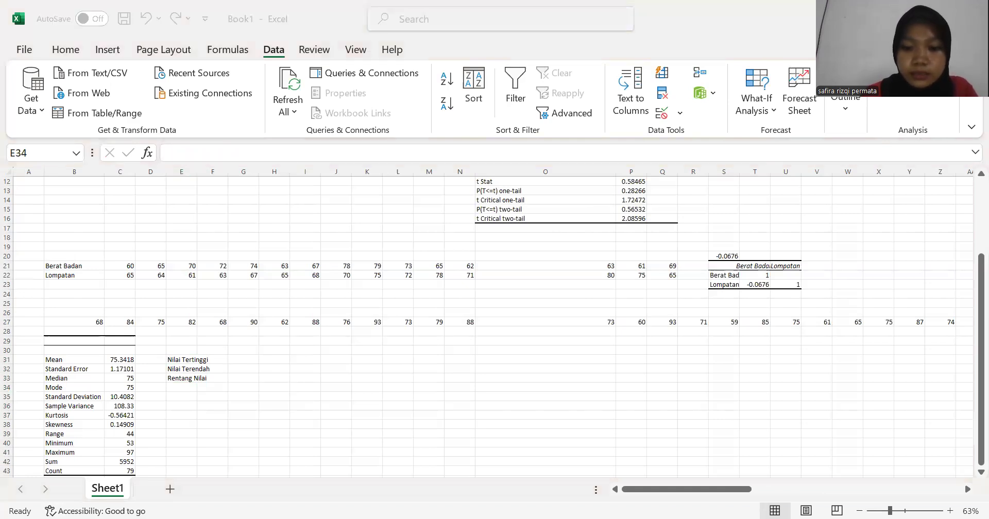
key("alt+Tab")
type("Rata")
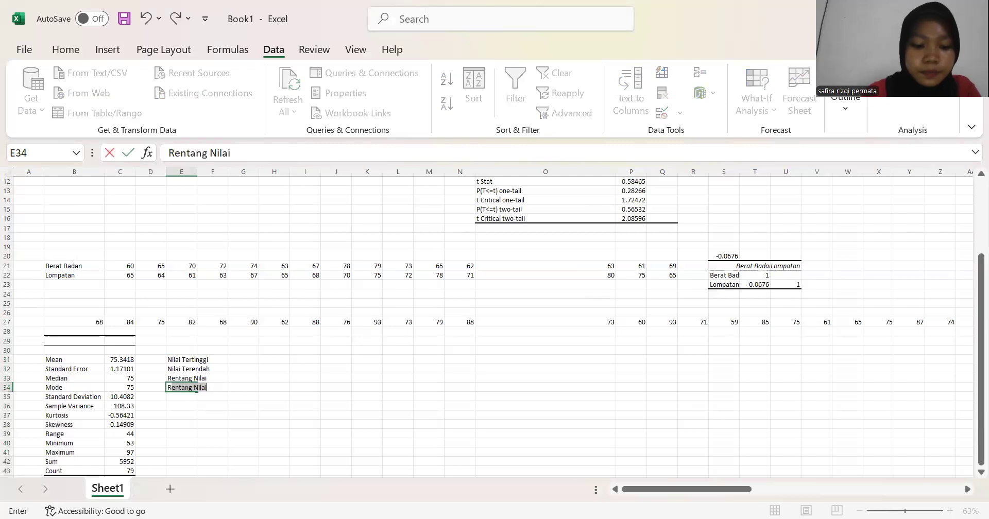
type("-Rata")
key("Return")
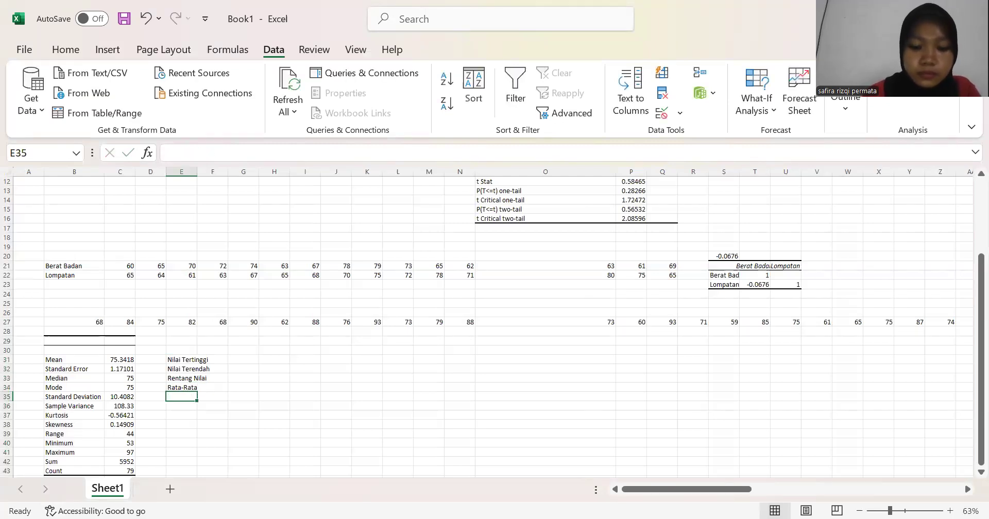
type("Standar Deviasi")
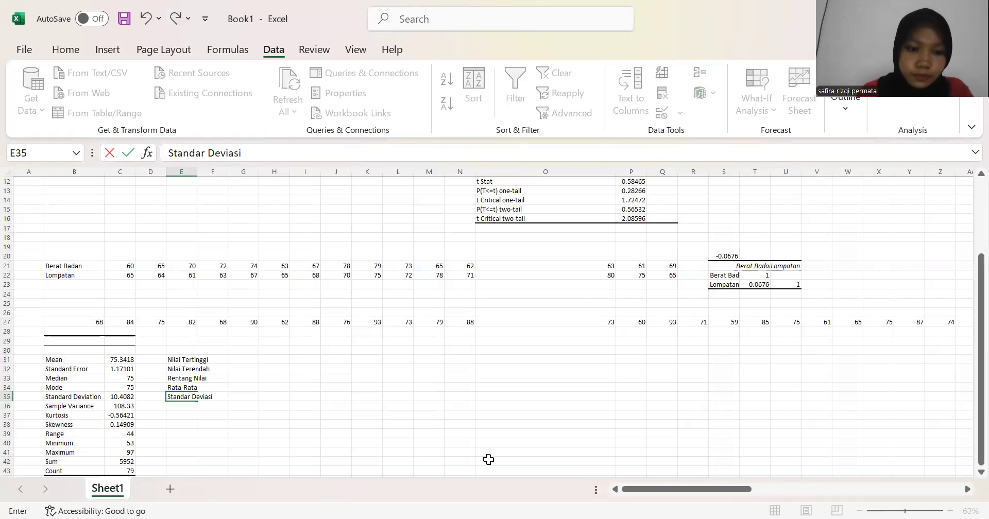
left_click(233, 360)
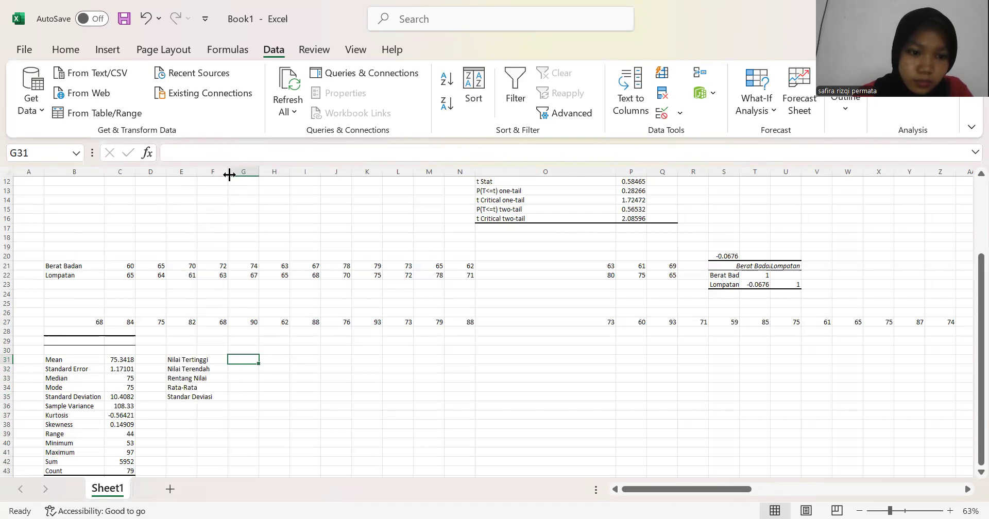
left_click_drag(230, 175, 208, 174)
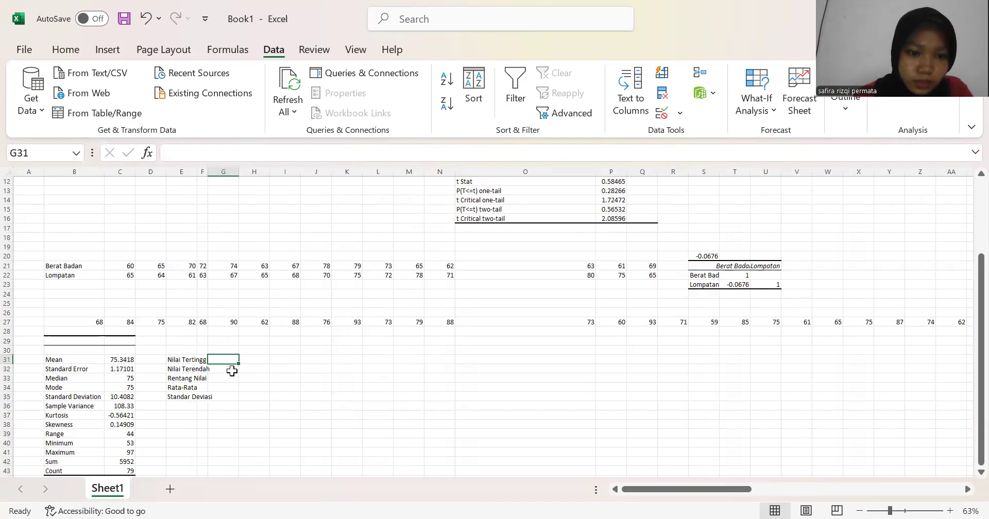
left_click(253, 360)
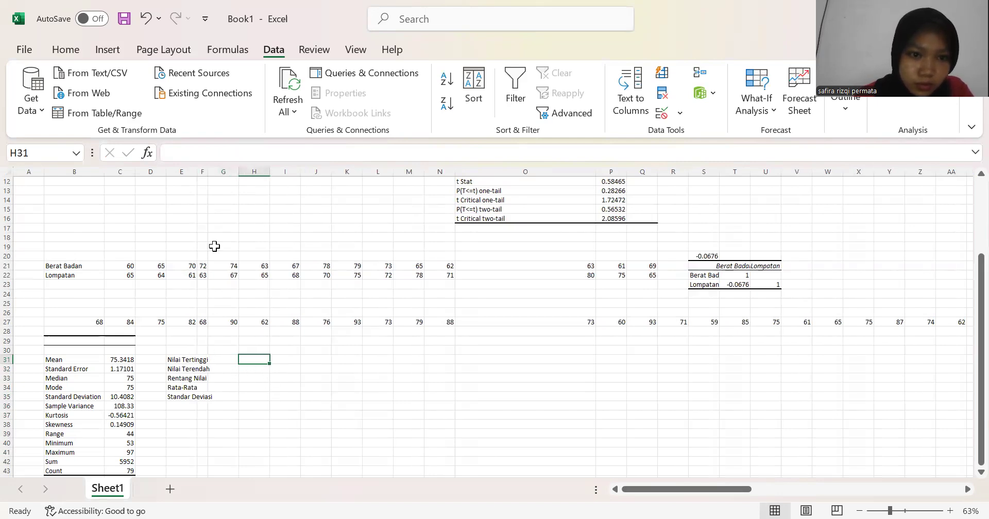
left_click_drag(207, 174, 228, 178)
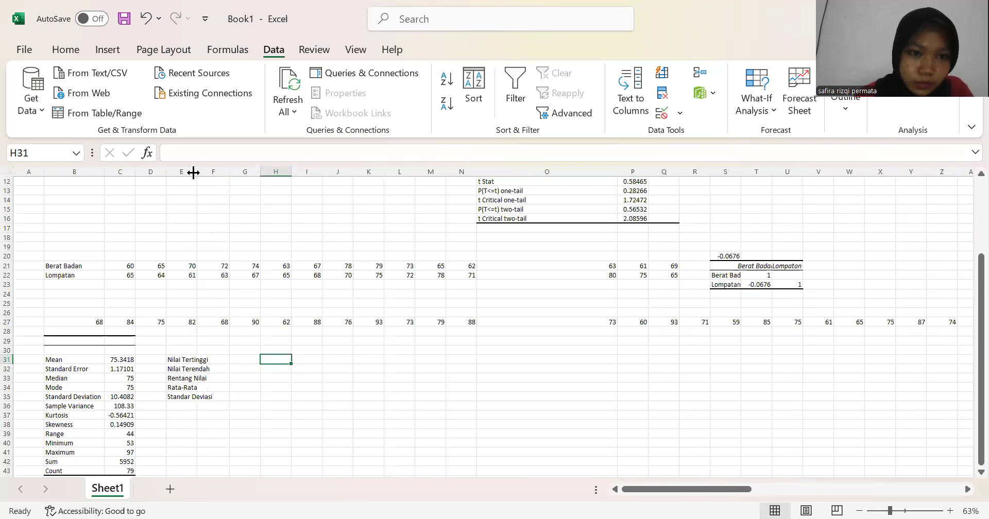
Step: Widen column E so the labels in cells E31 to E35 fit
left_click_drag(196, 172, 217, 172)
left_click(232, 359)
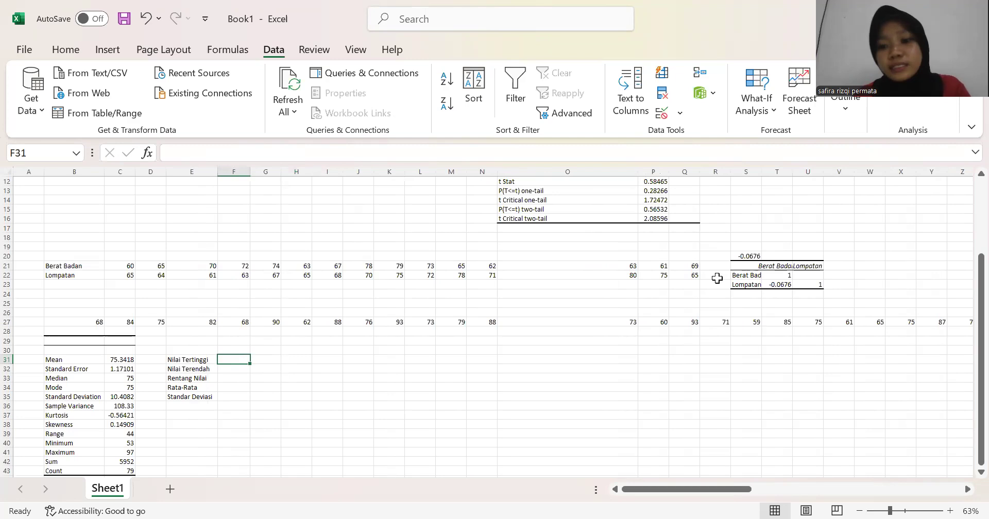
key("alt+Tab")
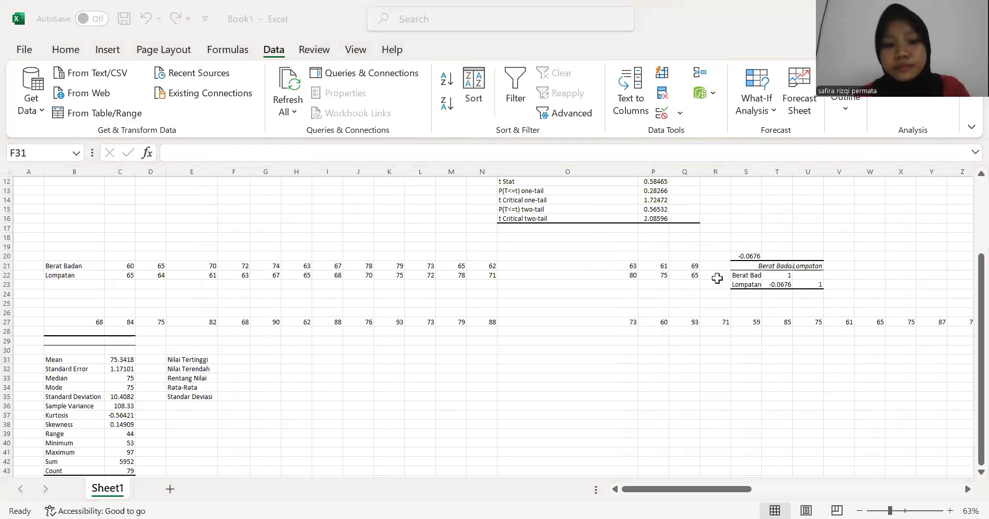
key("alt+Tab")
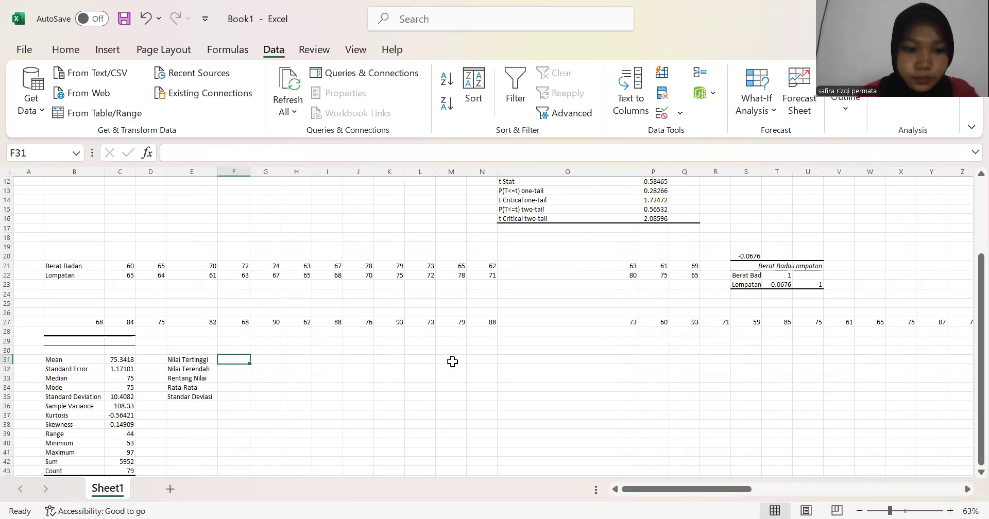
Step: Calculate the Nilai Tertinggi of B27:CC27 with MAX in cell F31 and compare it with the Maximum in the statistics table
type("=")
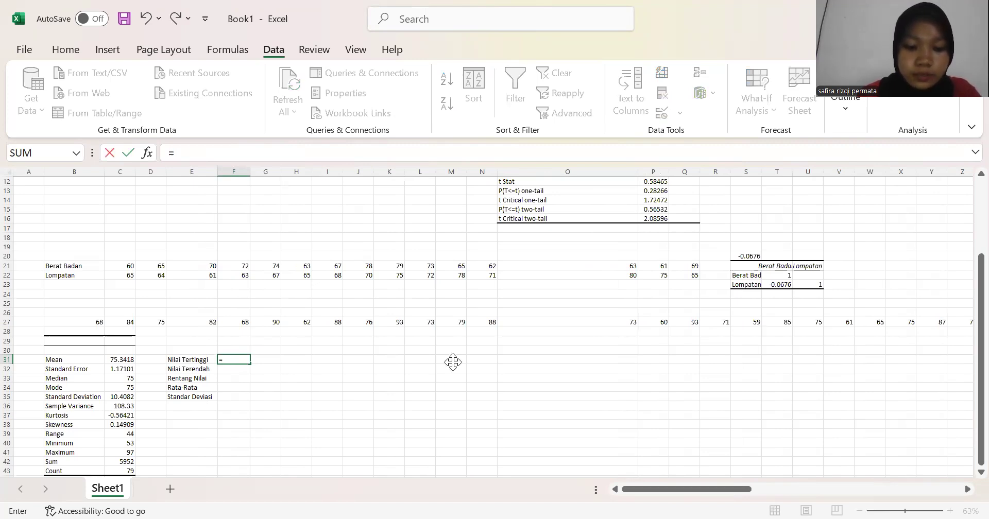
type("max")
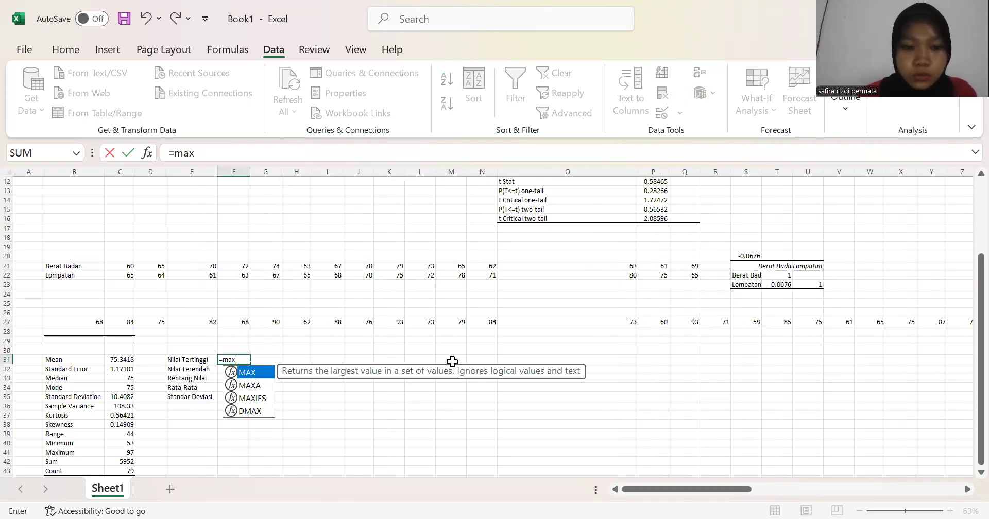
type("(")
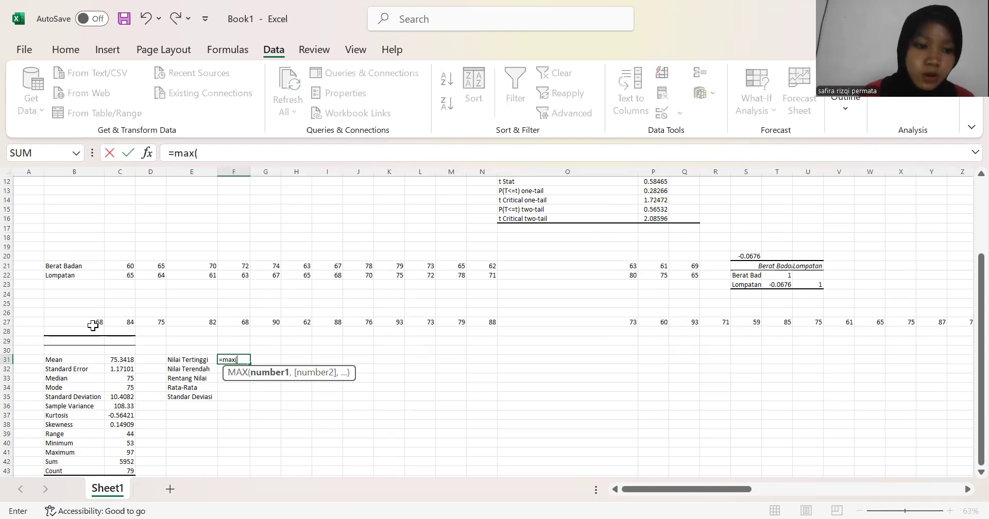
left_click_drag(93, 323, 150, 326)
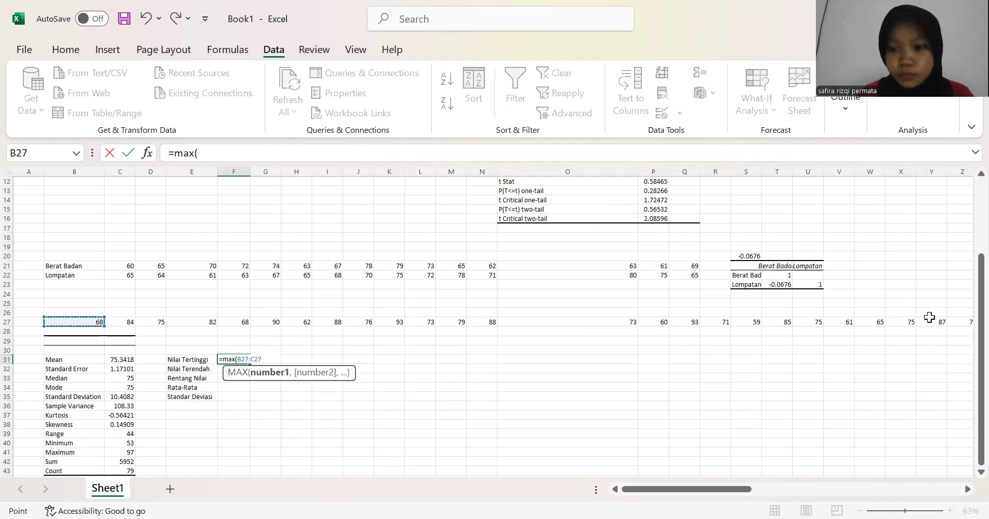
left_click_drag(964, 326, 905, 324)
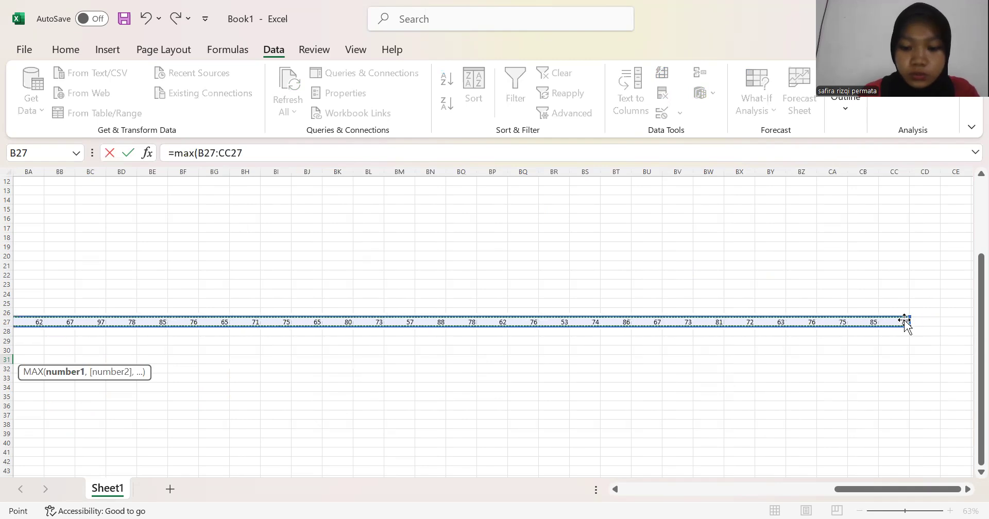
type(")")
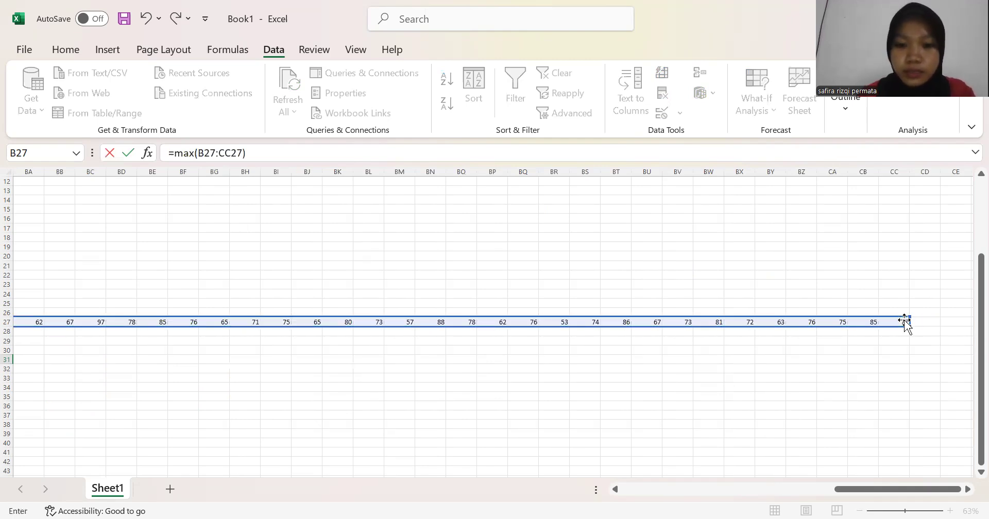
key("Return")
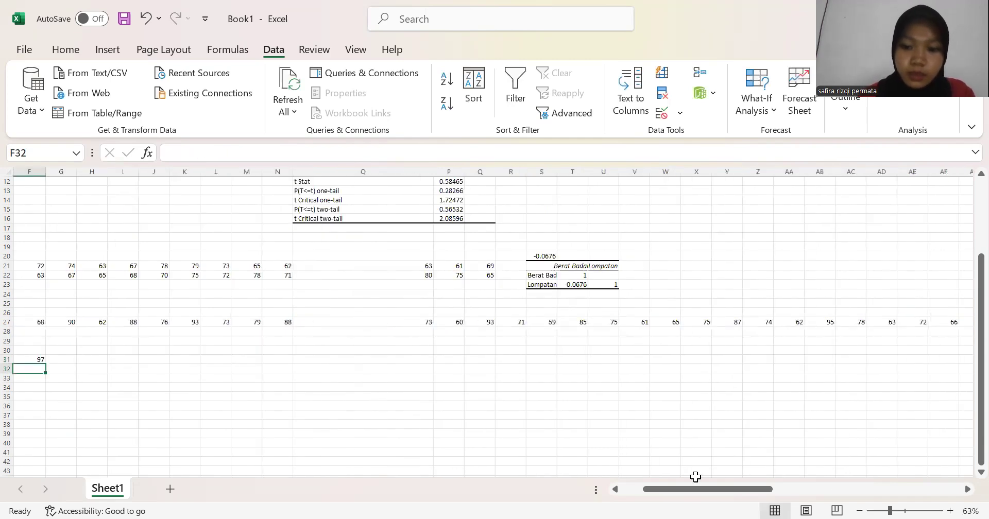
left_click_drag(680, 485, 635, 490)
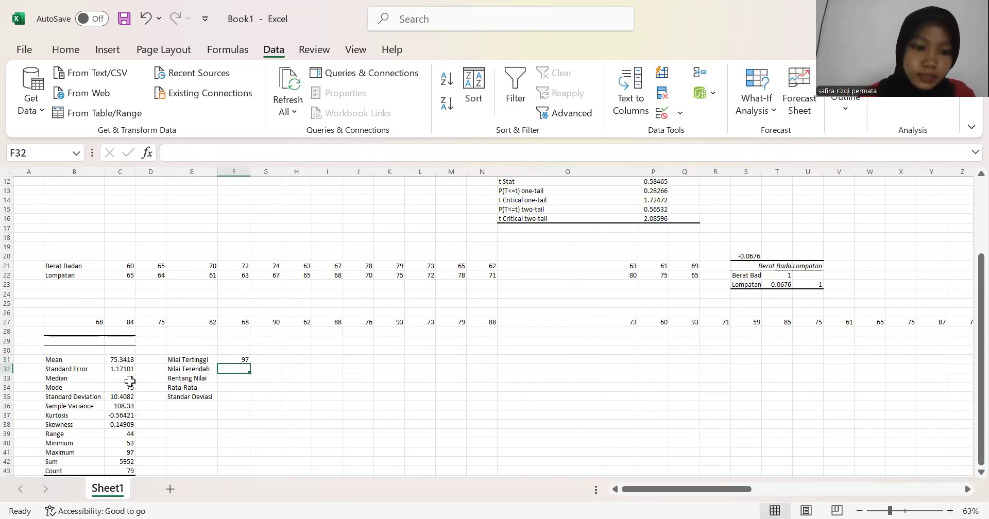
left_click(106, 452)
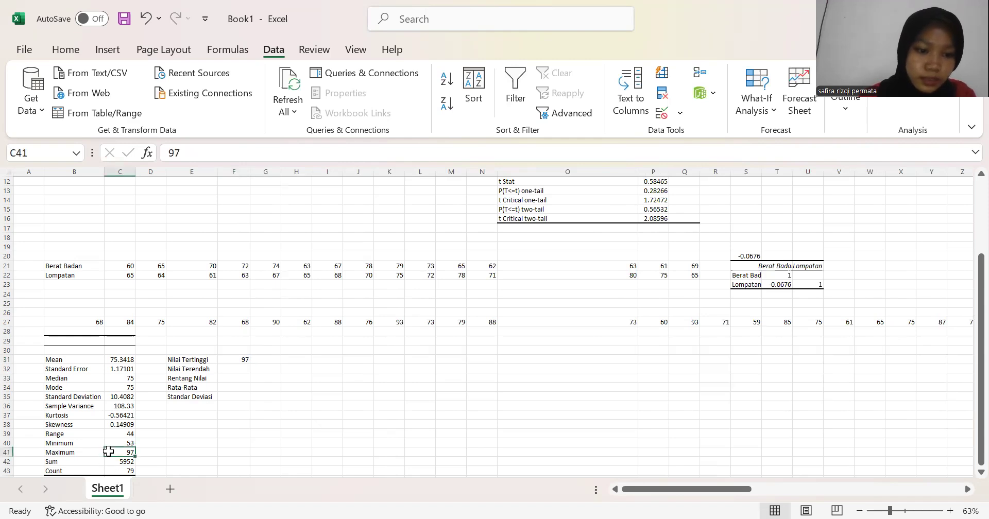
left_click(245, 361)
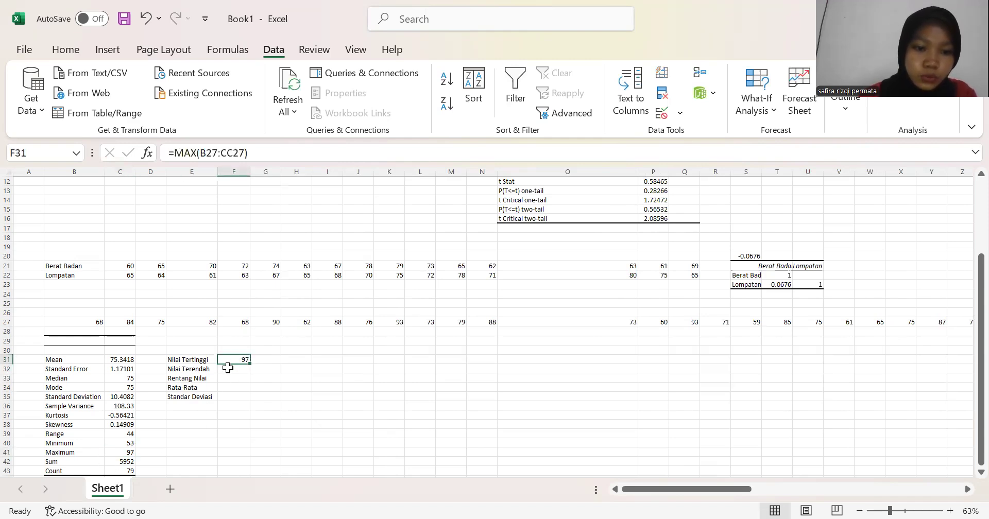
Step: Calculate the Nilai Terendah of B27:CC27 with MIN in cell F32
left_click(228, 369)
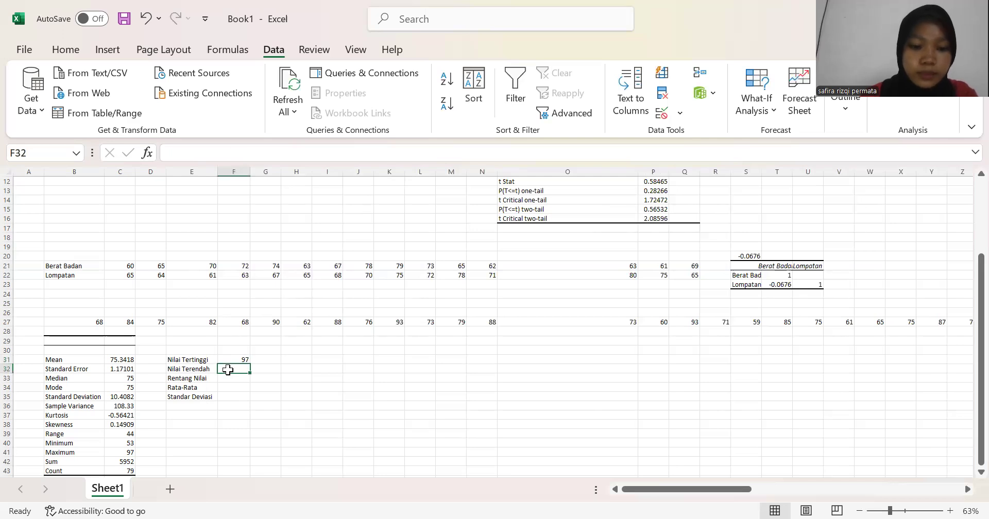
type("=")
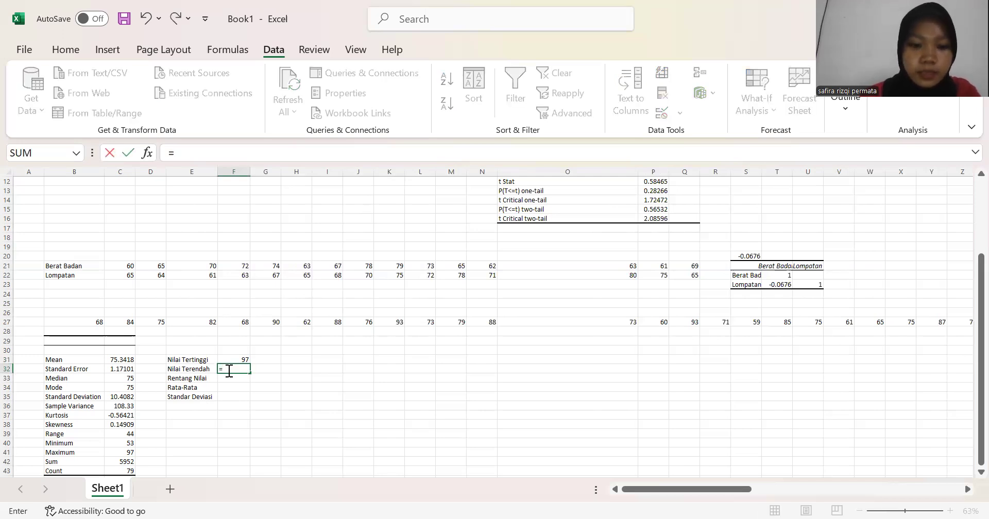
type("min")
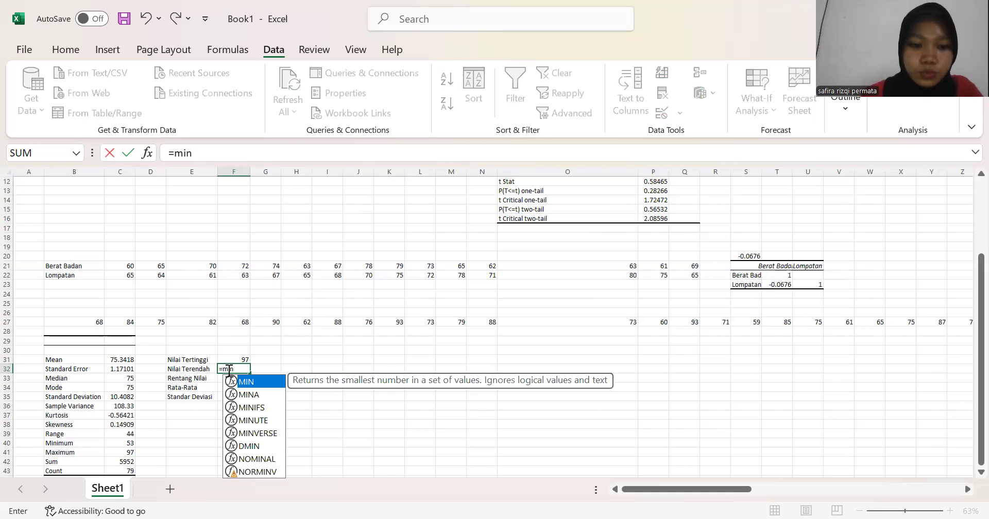
type("(")
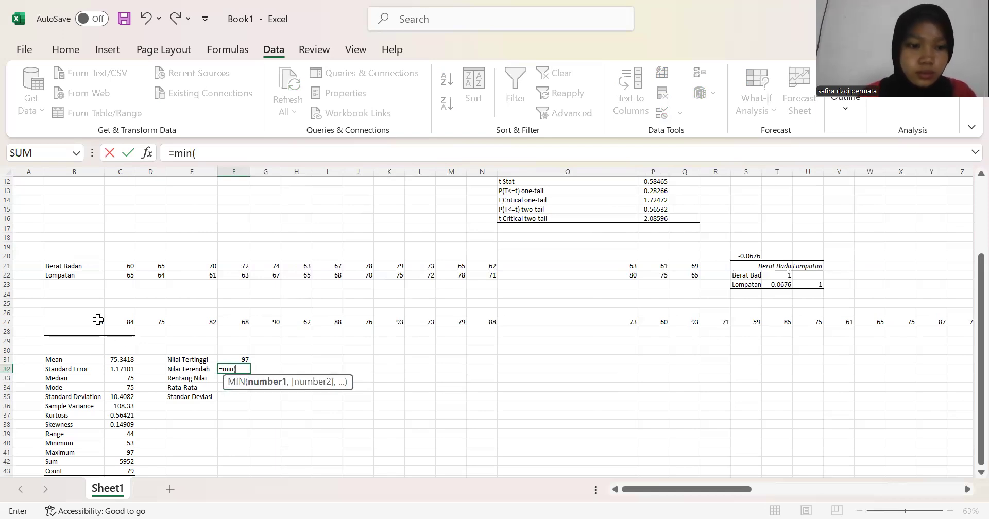
left_click_drag(91, 323, 128, 323)
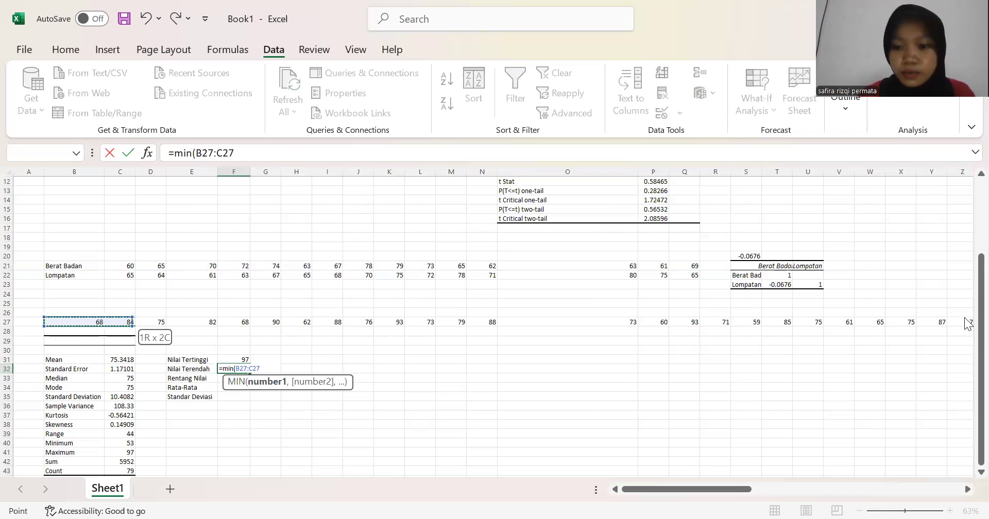
left_click_drag(966, 317, 966, 308)
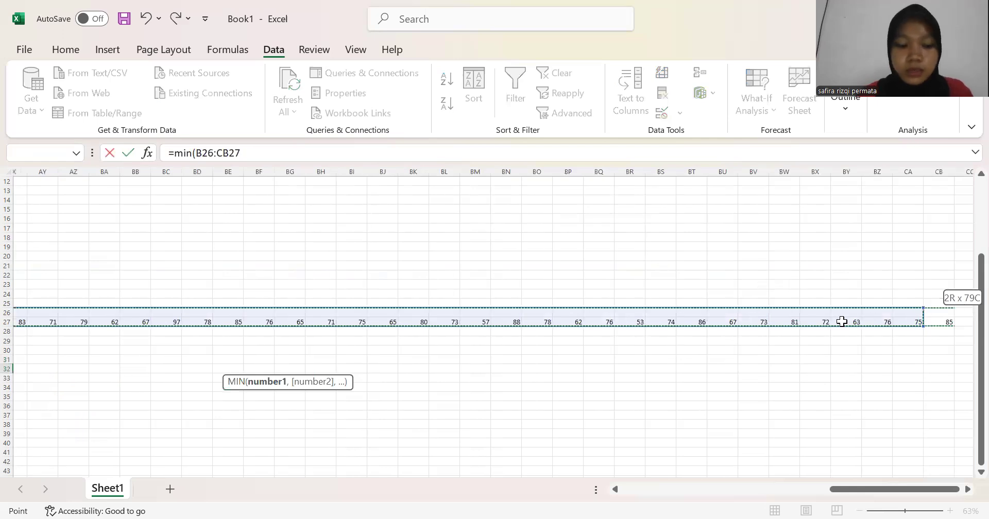
left_click_drag(842, 322, 842, 321)
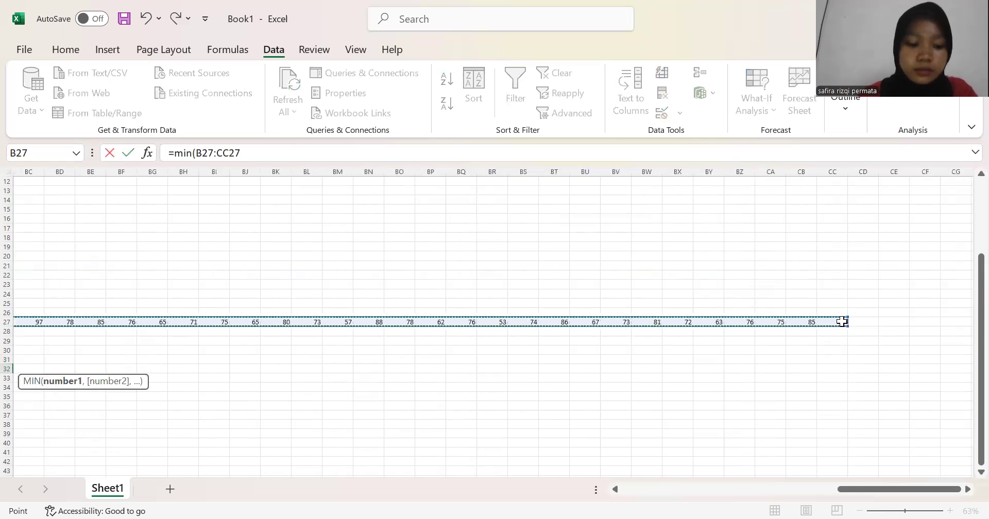
type(")")
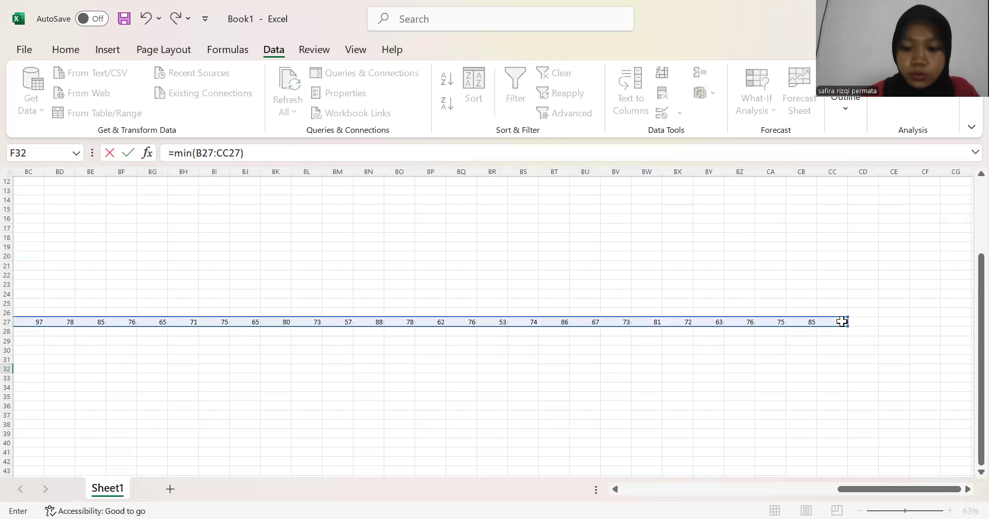
key("Return")
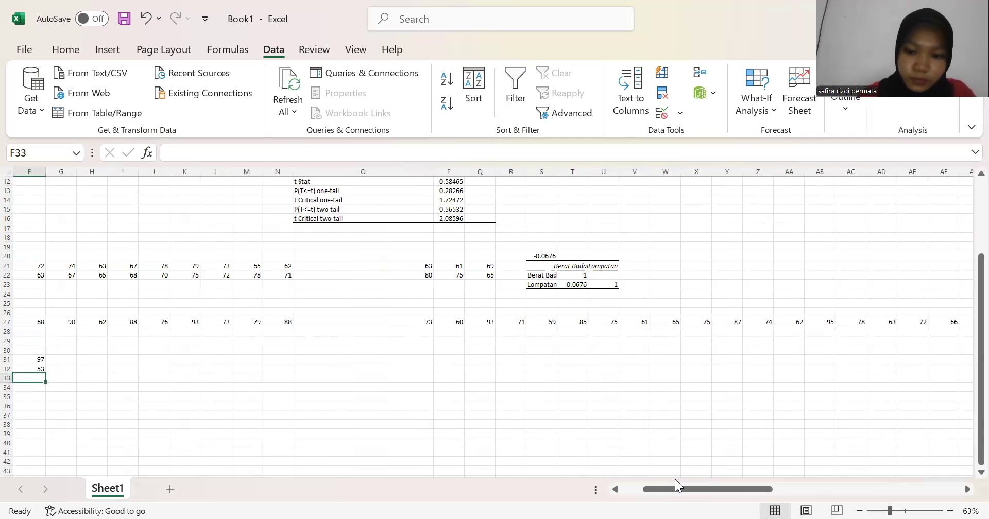
left_click_drag(666, 490, 624, 494)
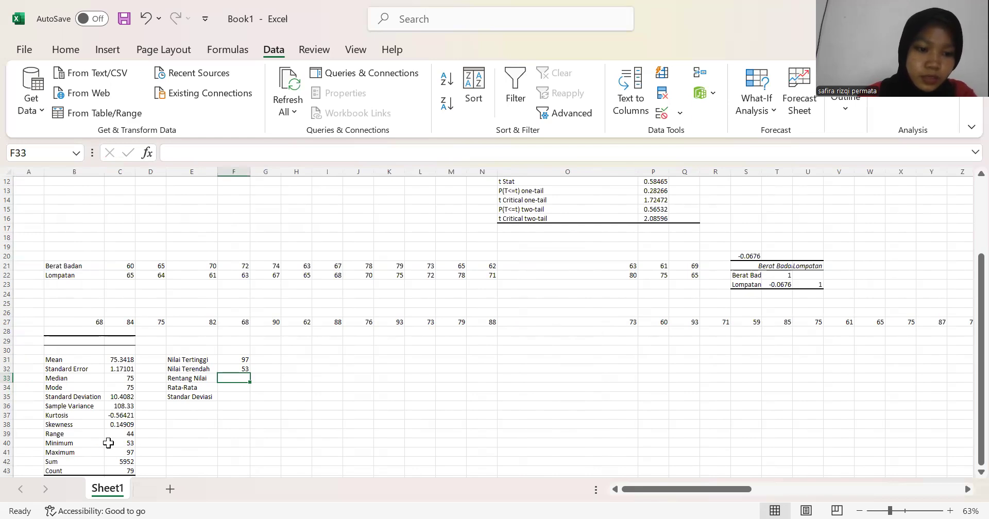
left_click(233, 388)
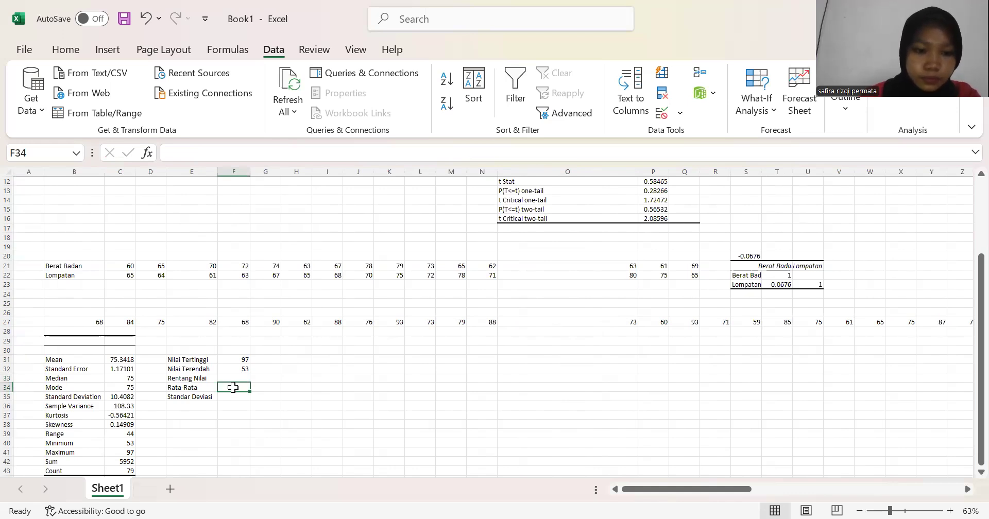
left_click(236, 377)
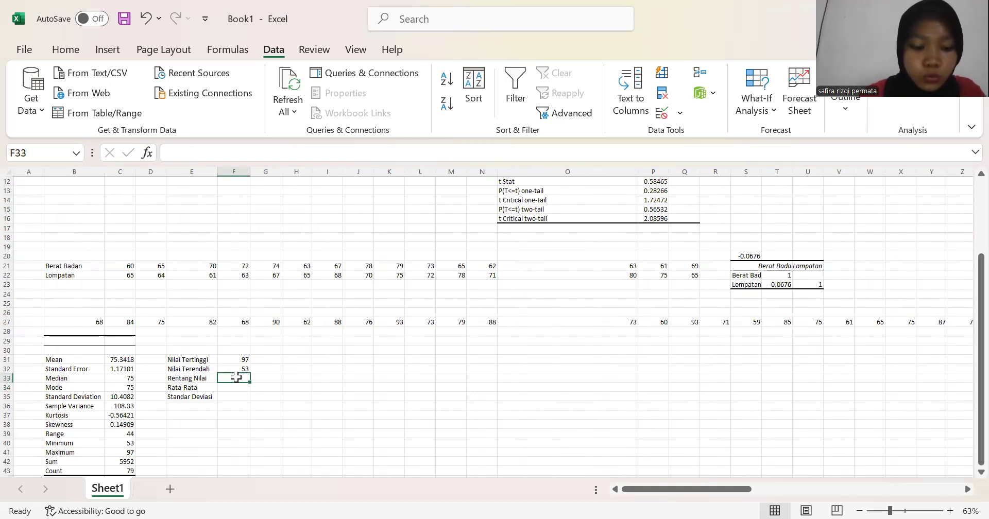
type("=")
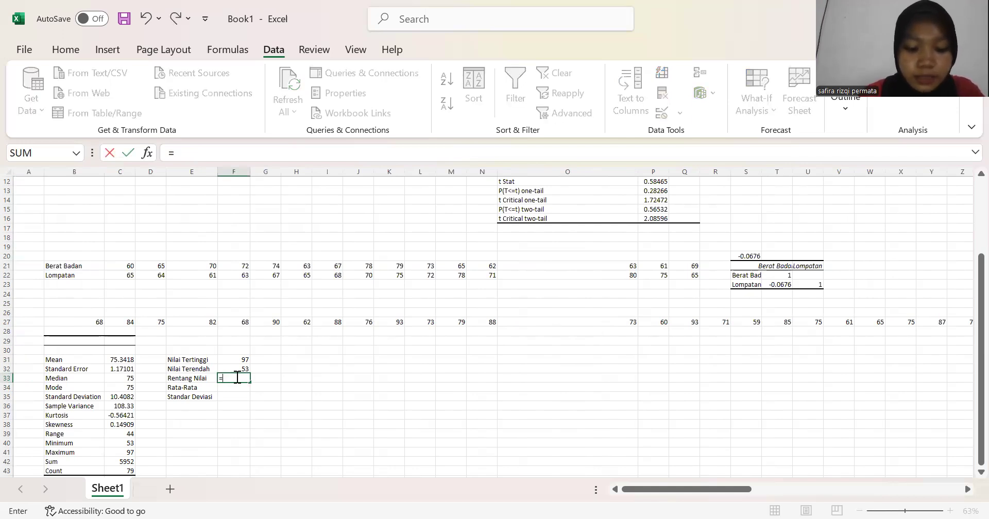
type("max")
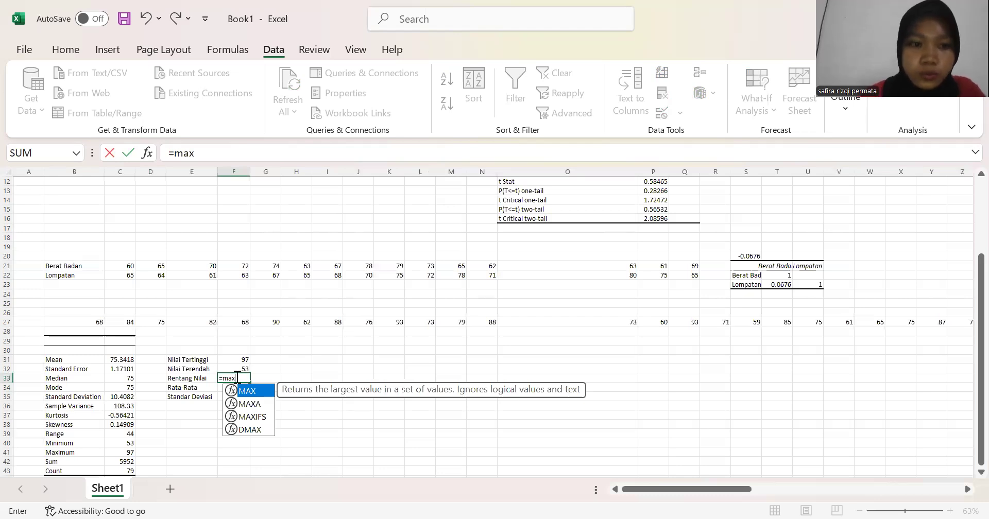
type("(")
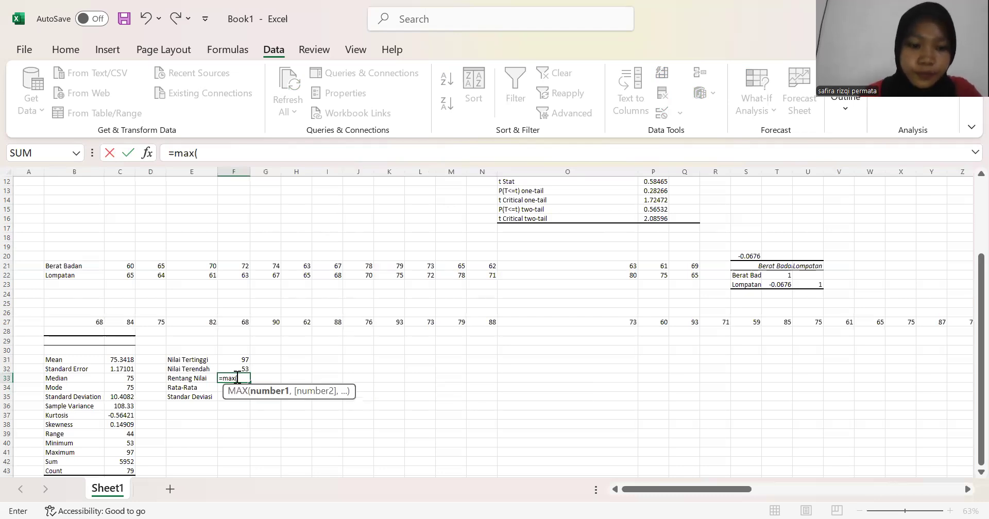
left_click(93, 323)
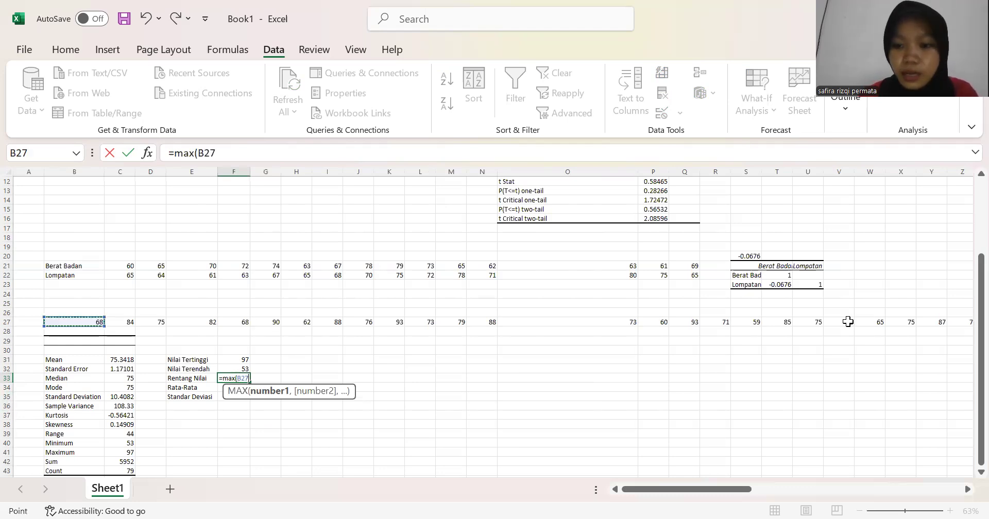
left_click_drag(964, 314, 901, 321)
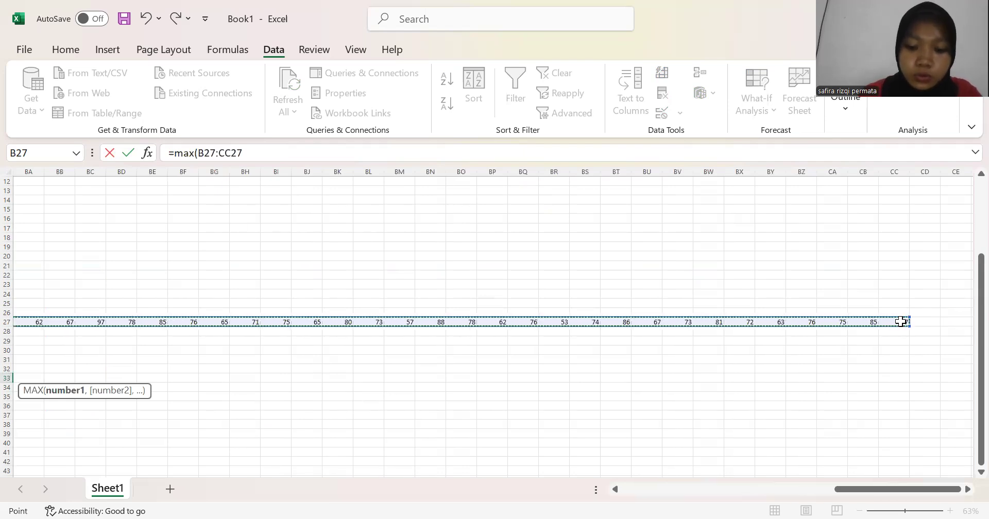
type(")-")
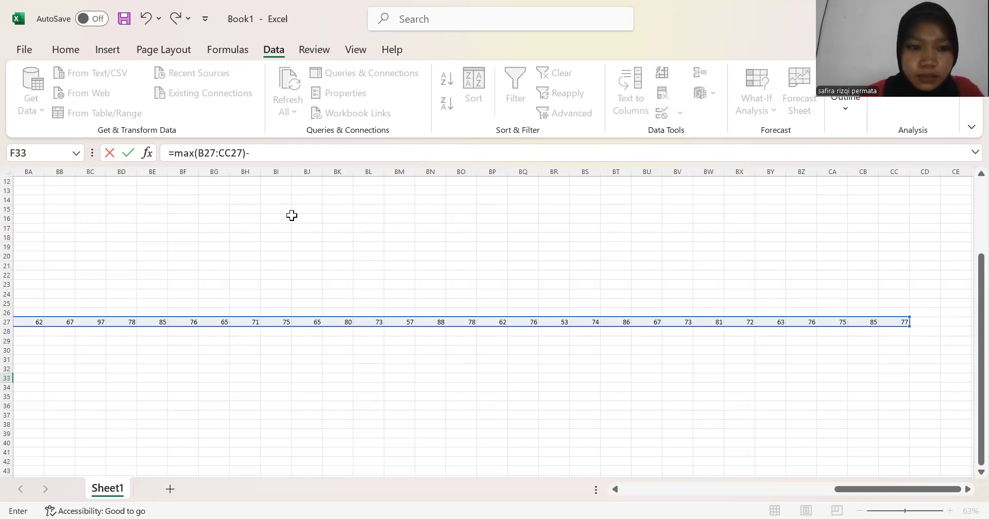
type("min")
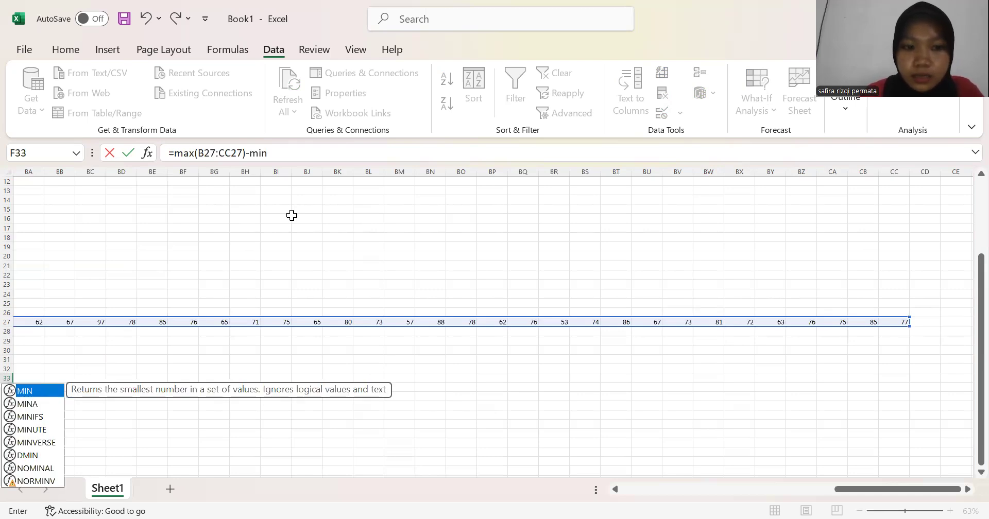
type("(")
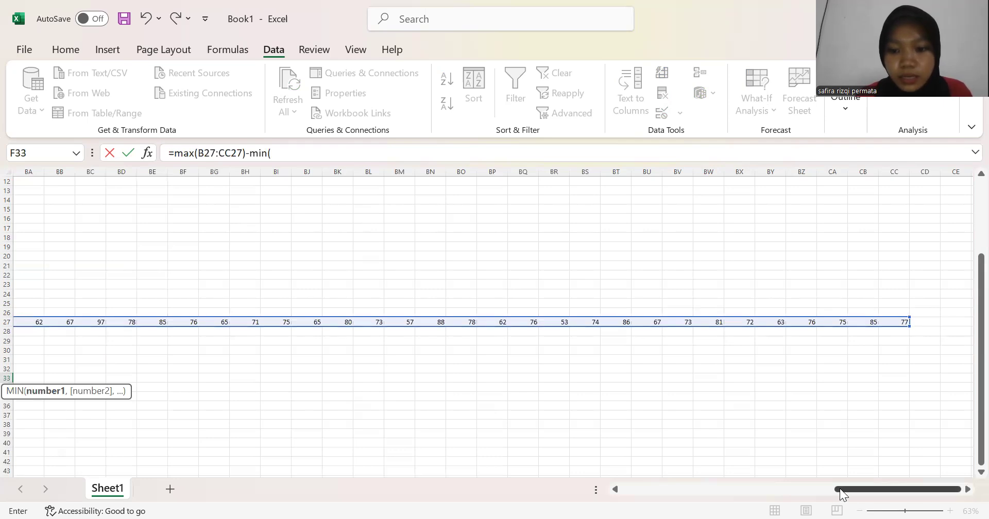
left_click_drag(839, 488, 627, 489)
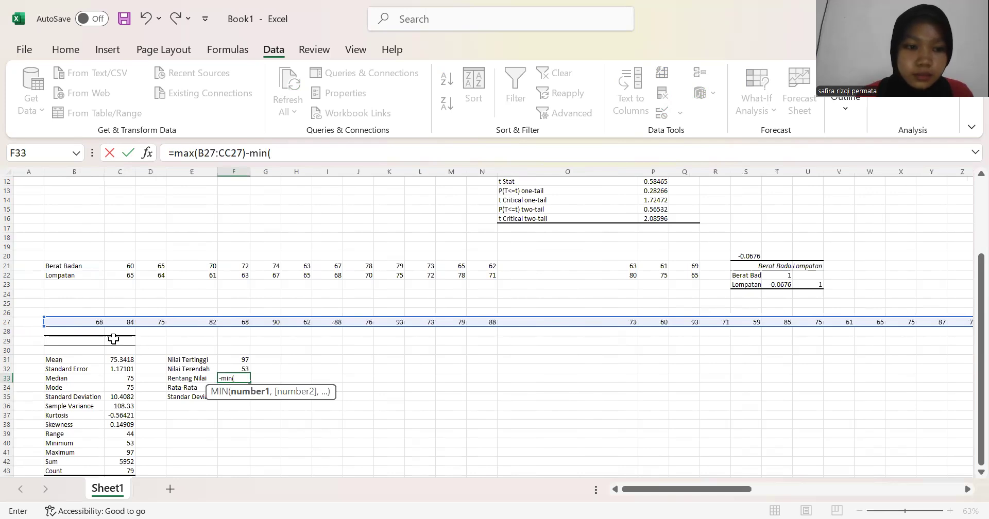
left_click(98, 321)
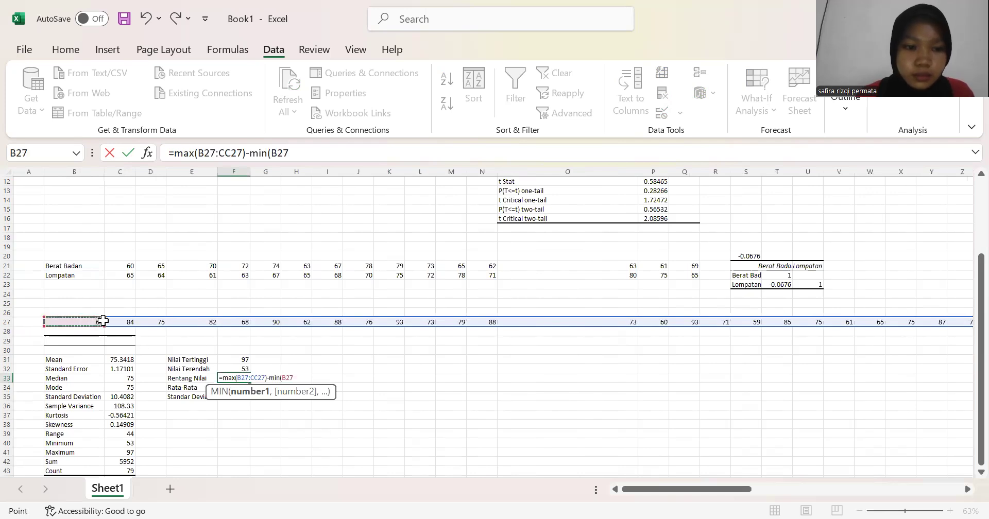
left_click_drag(966, 319, 938, 321)
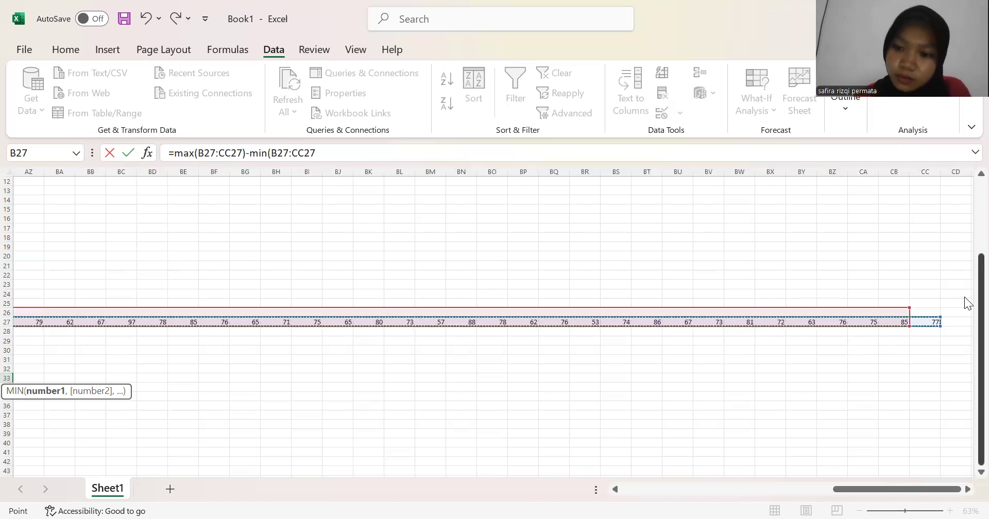
left_click_drag(910, 315, 919, 318)
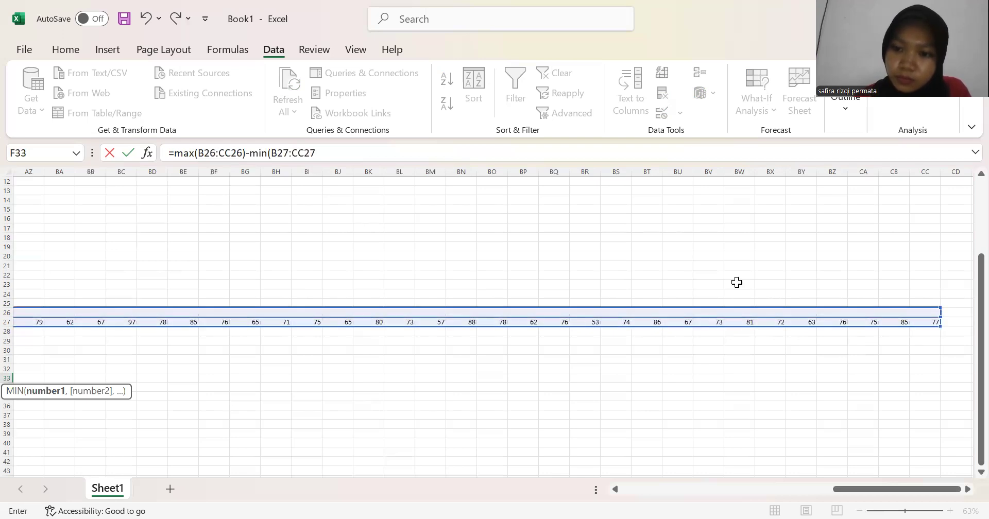
left_click(146, 19)
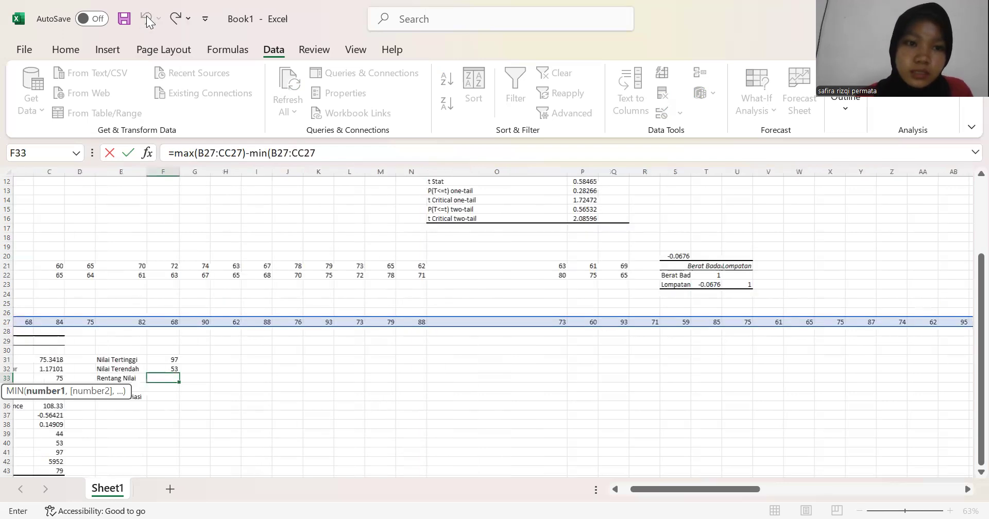
scroll(129, 237, "left", 1)
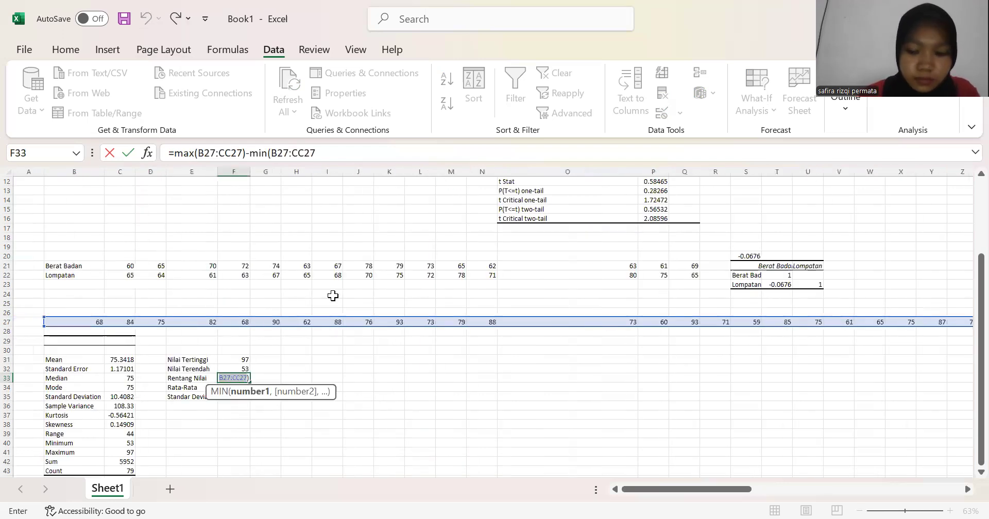
key("BackSpace")
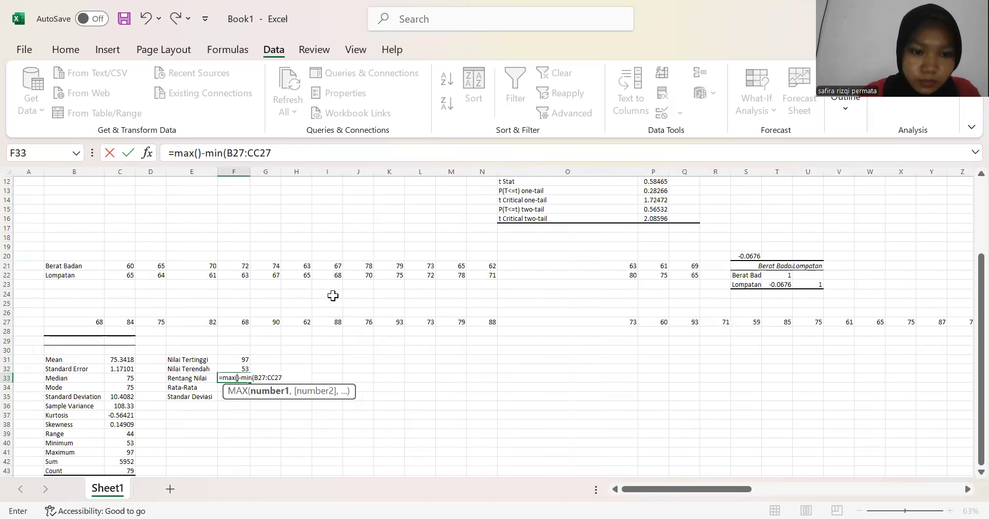
left_click(286, 378)
key("BackSpace")
key("BackSpace")
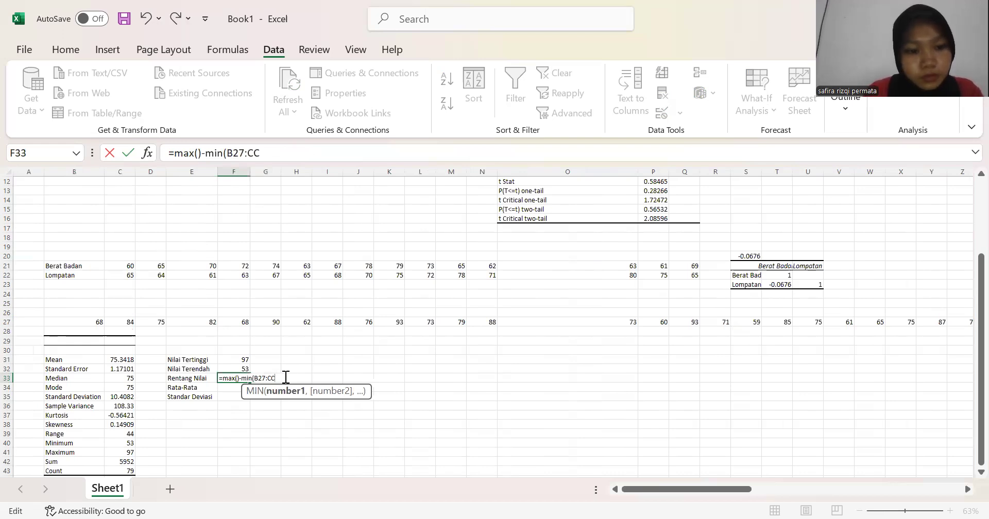
key("Escape")
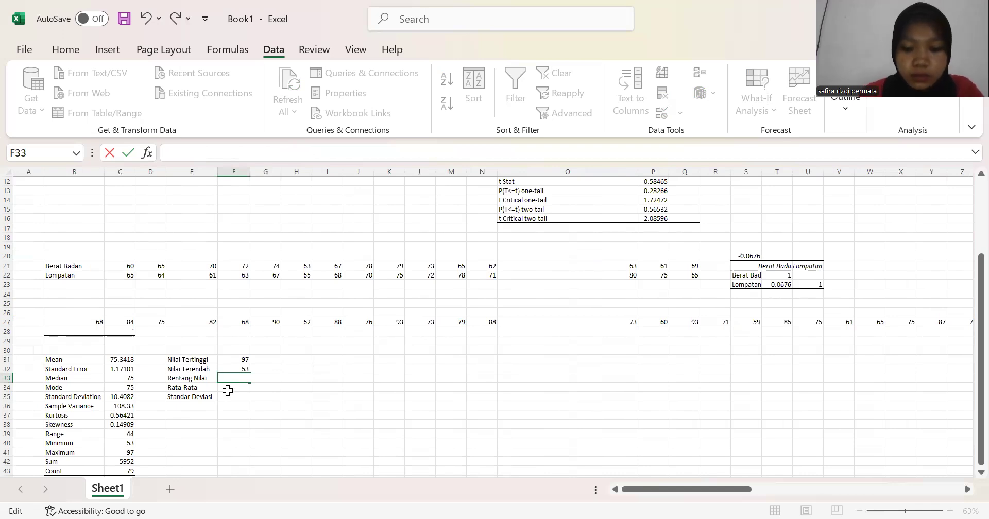
Step: Calculate the Rentang Nilai in cell F33 as MAX minus MIN of B27:CC27 and compare it with the Range in the statistics table
type("=")
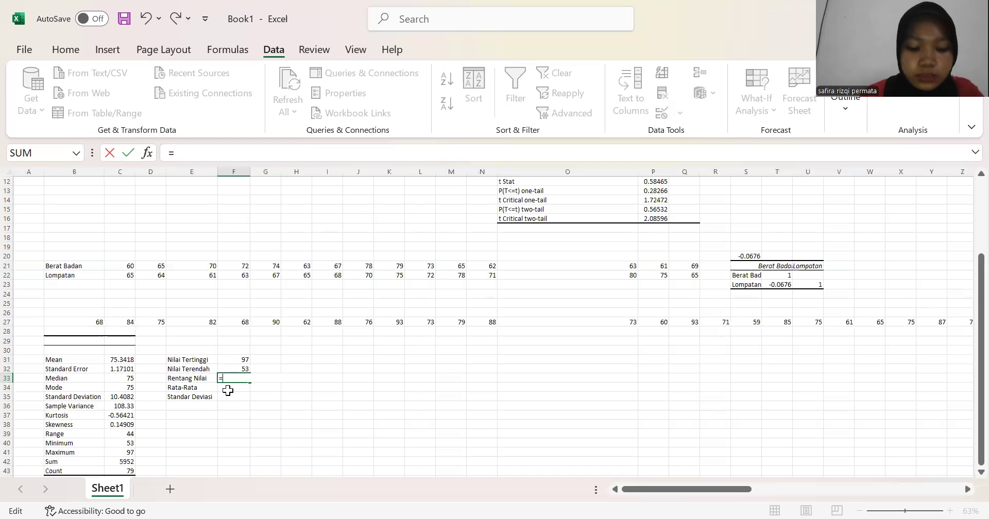
type("max")
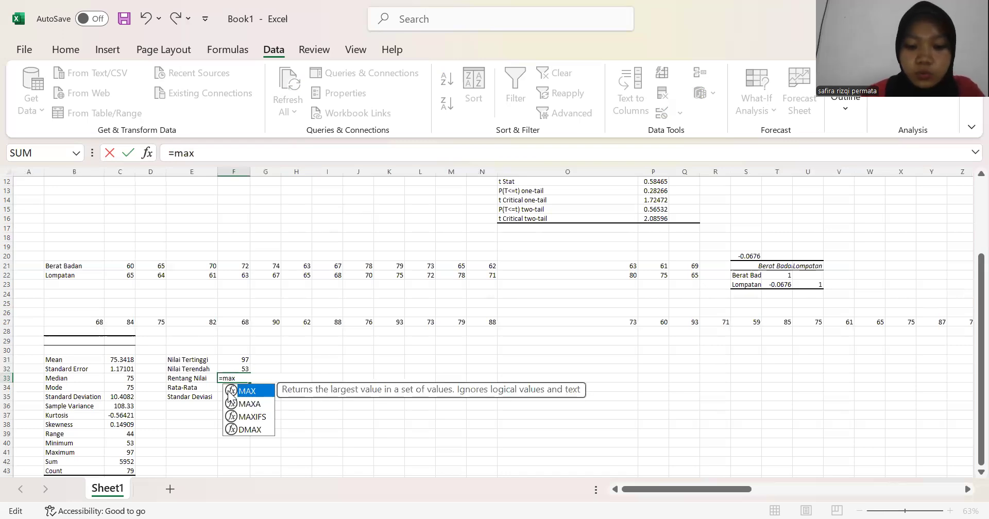
type("(")
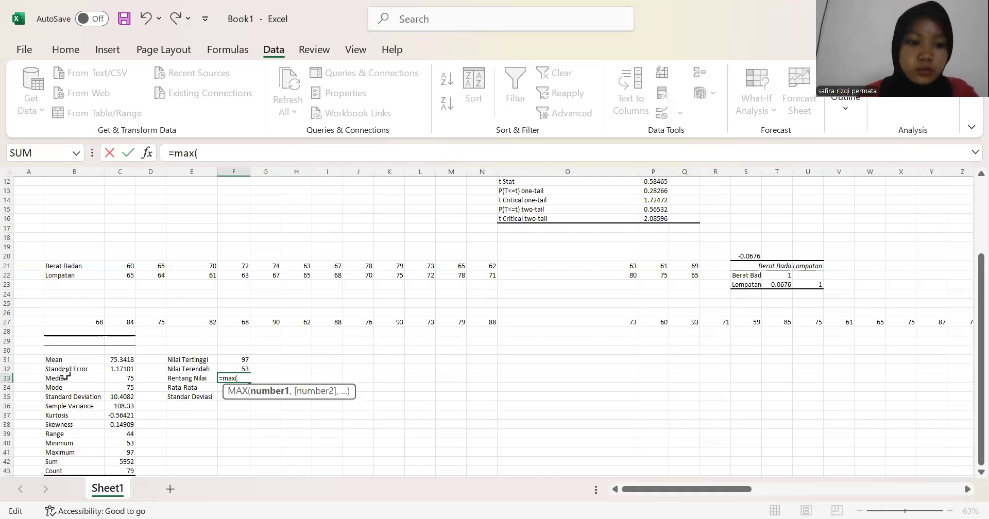
left_click(96, 322)
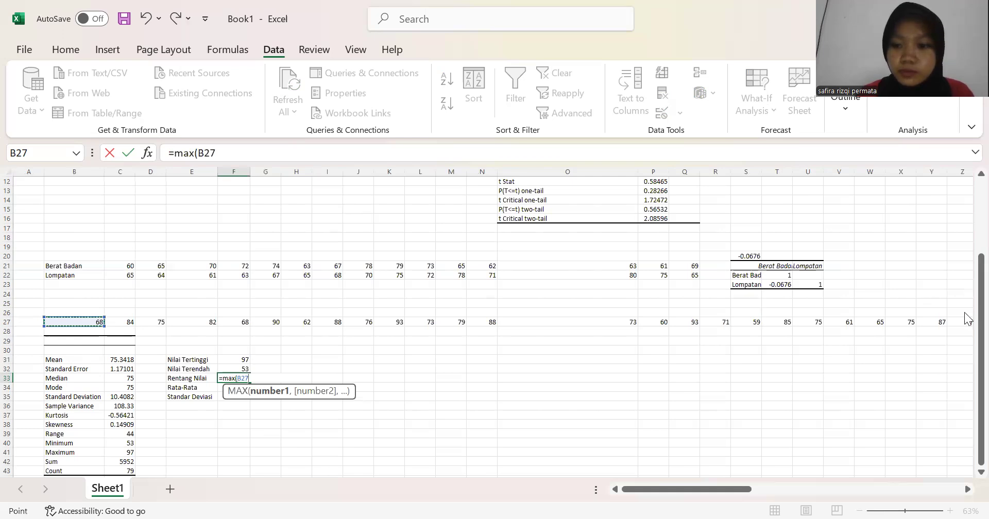
left_click_drag(964, 311, 901, 324)
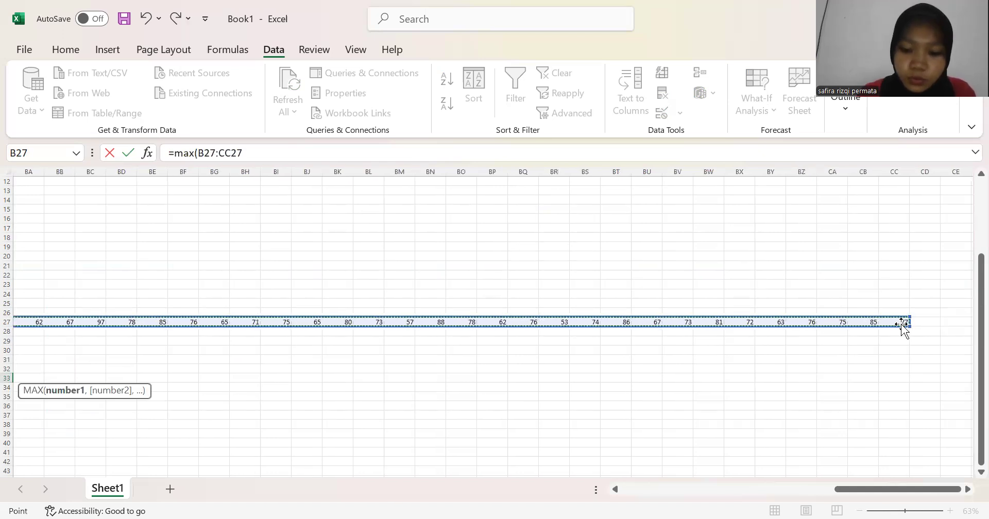
type(")")
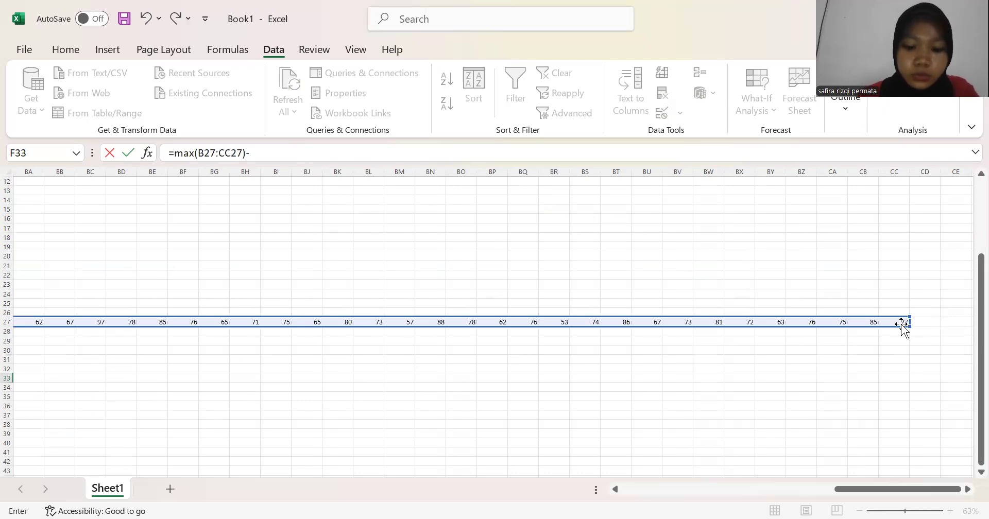
type("-min")
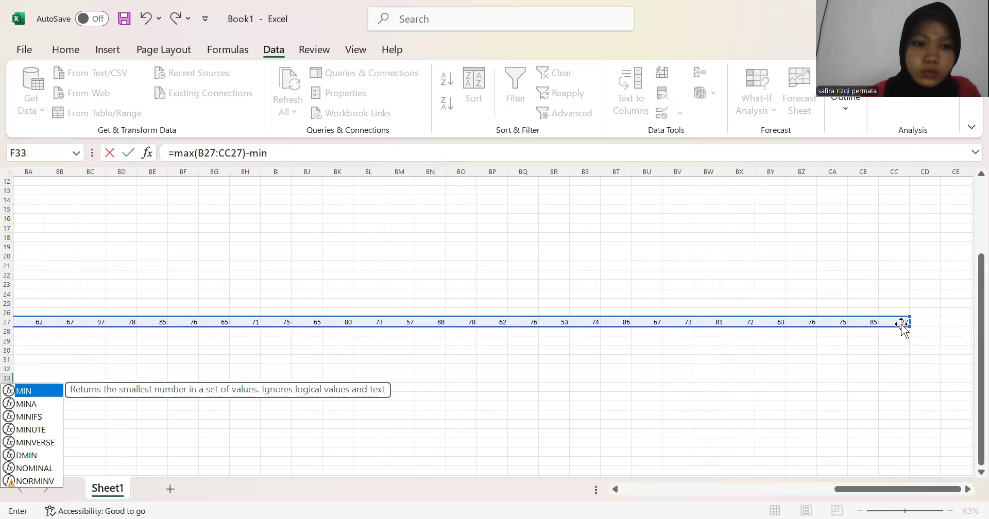
type("(")
left_click(904, 322)
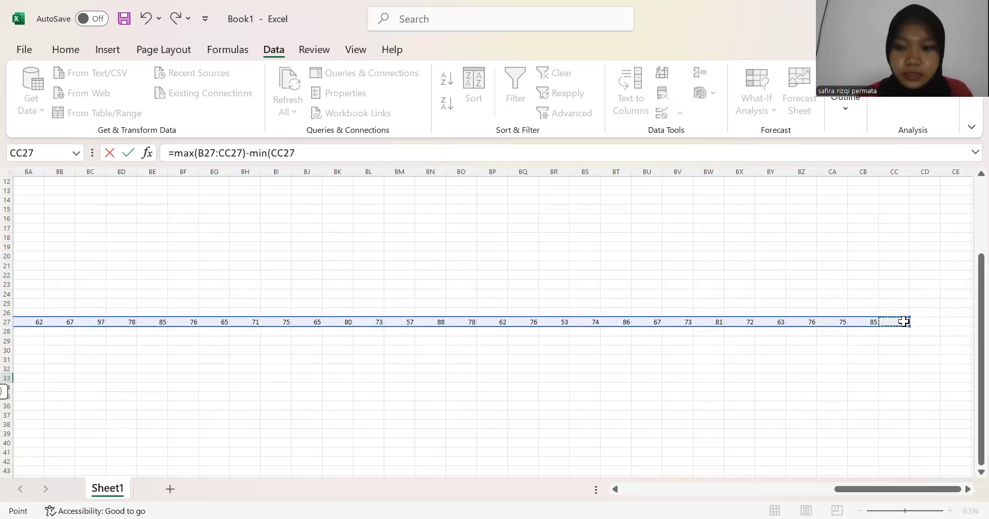
left_click_drag(904, 322, 862, 322)
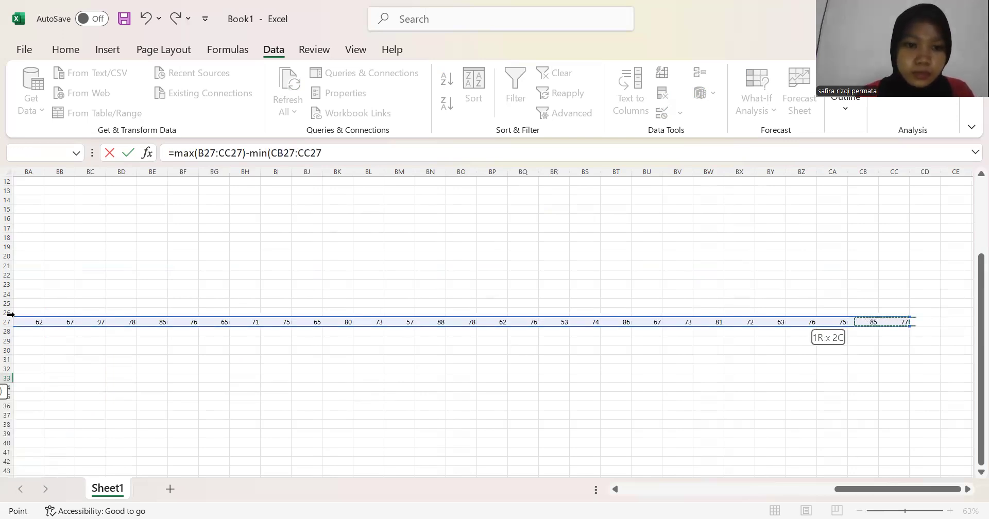
left_click_drag(10, 300, 10, 300)
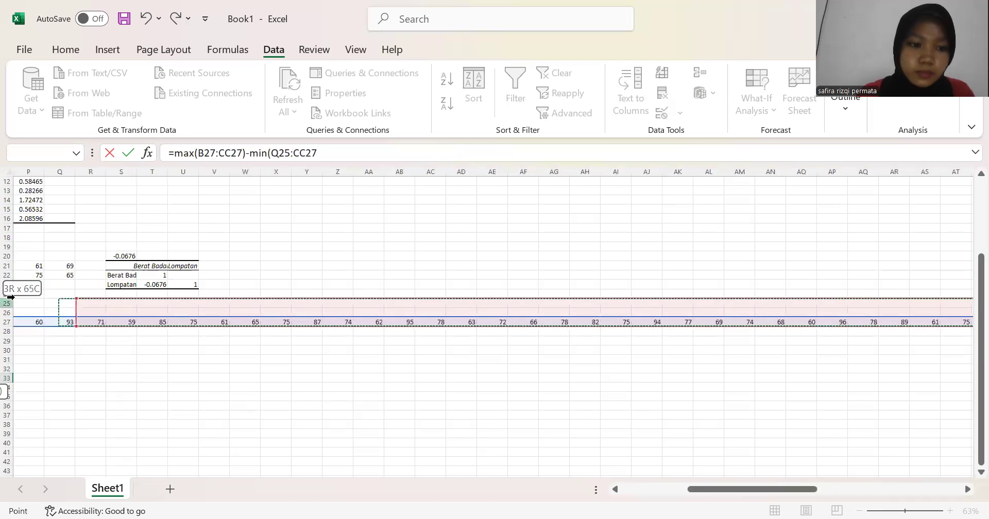
left_click_drag(58, 326, 63, 329)
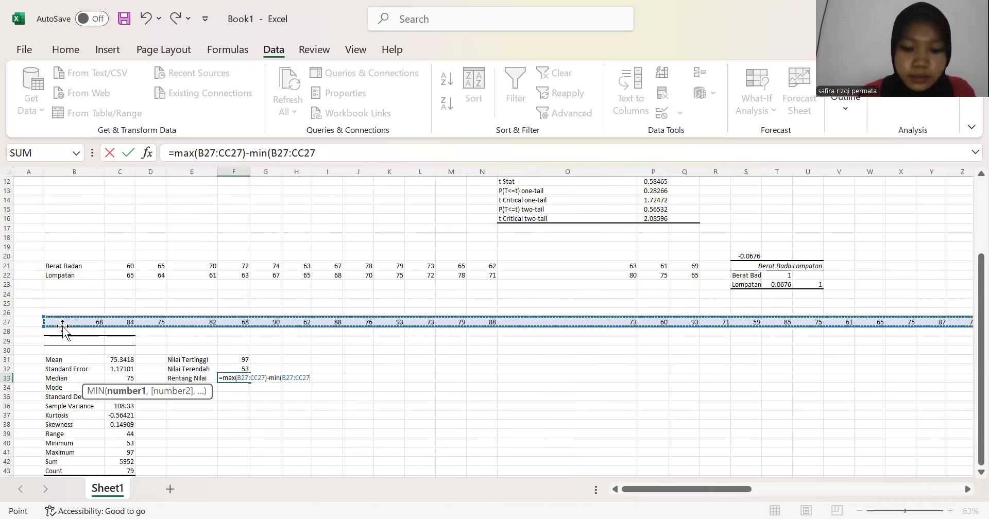
type(")")
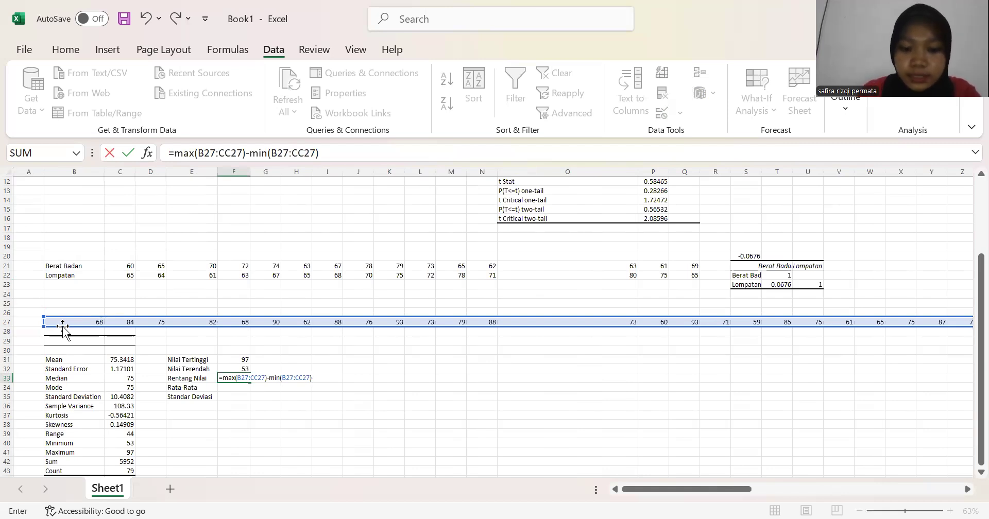
key("Return")
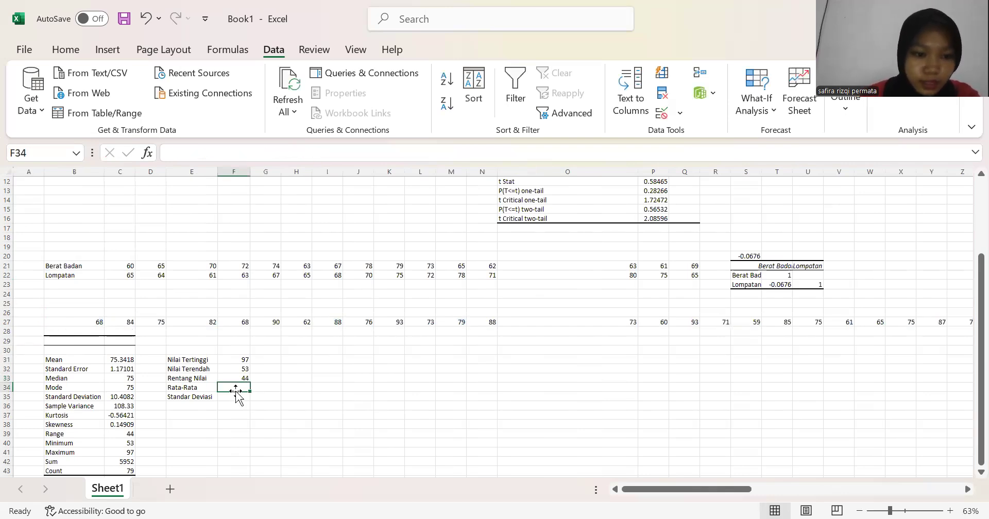
left_click(115, 432)
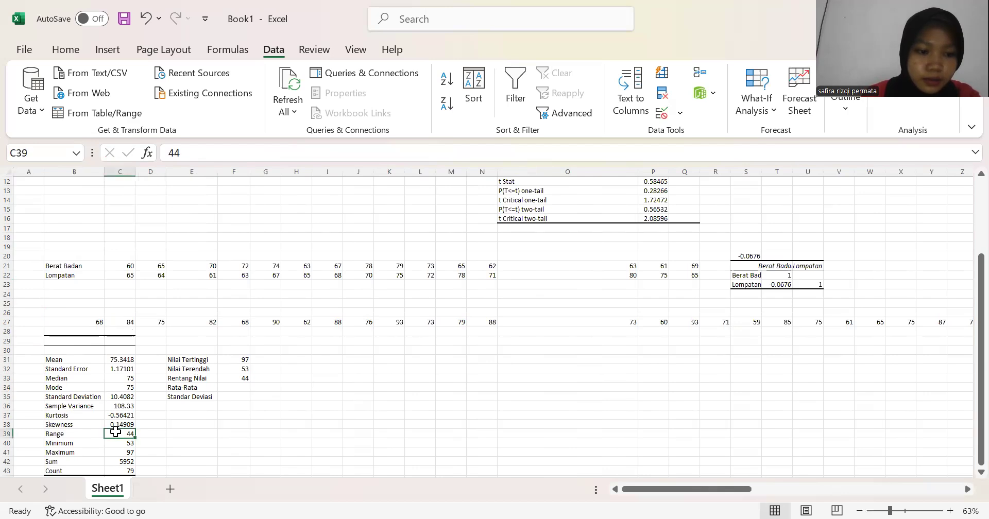
left_click(240, 379)
Step: Calculate the Rata-Rata of B27:CC27 with AVERAGE in cell F34
left_click(236, 387)
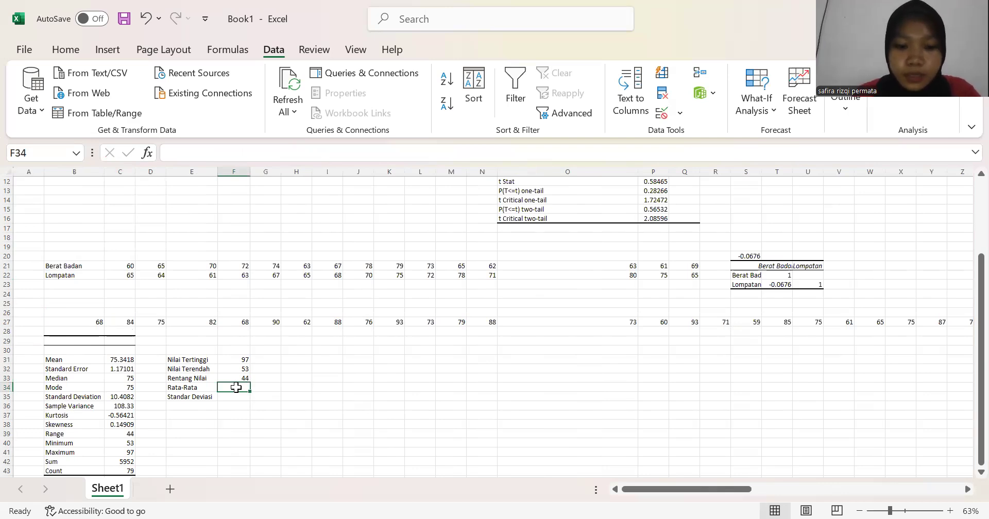
type("=")
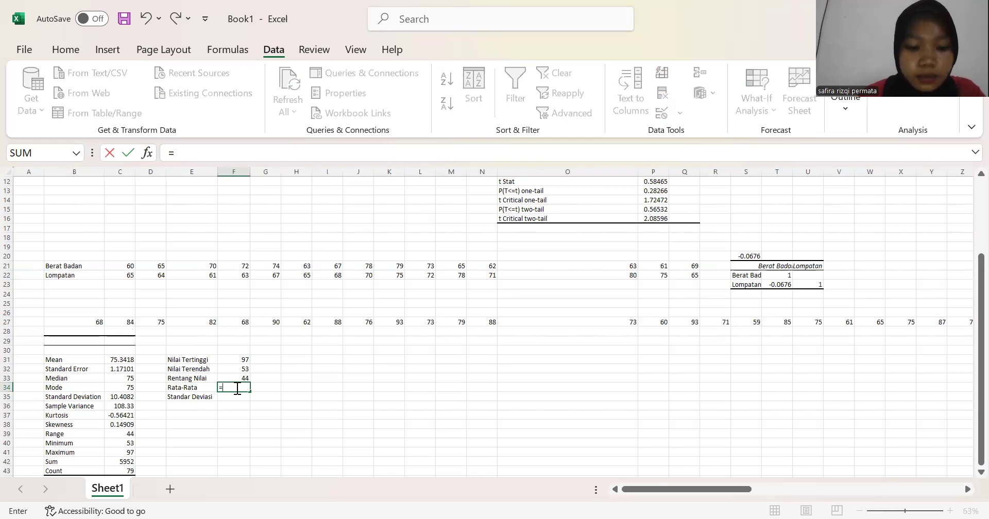
type("average")
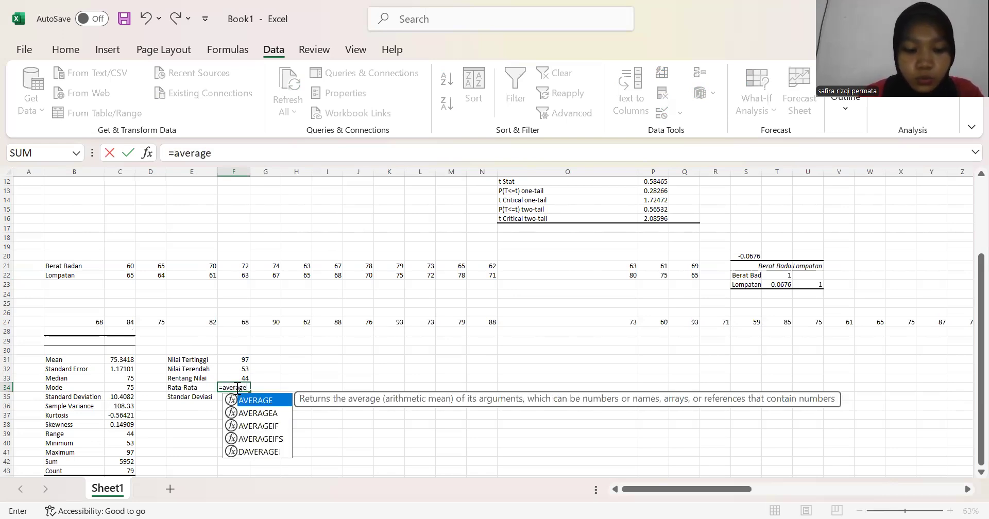
type("(")
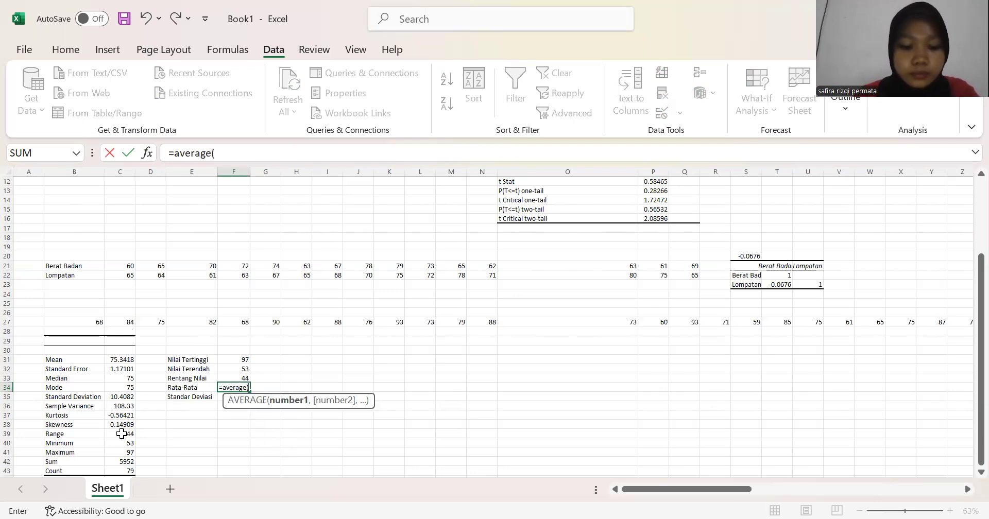
left_click(88, 322)
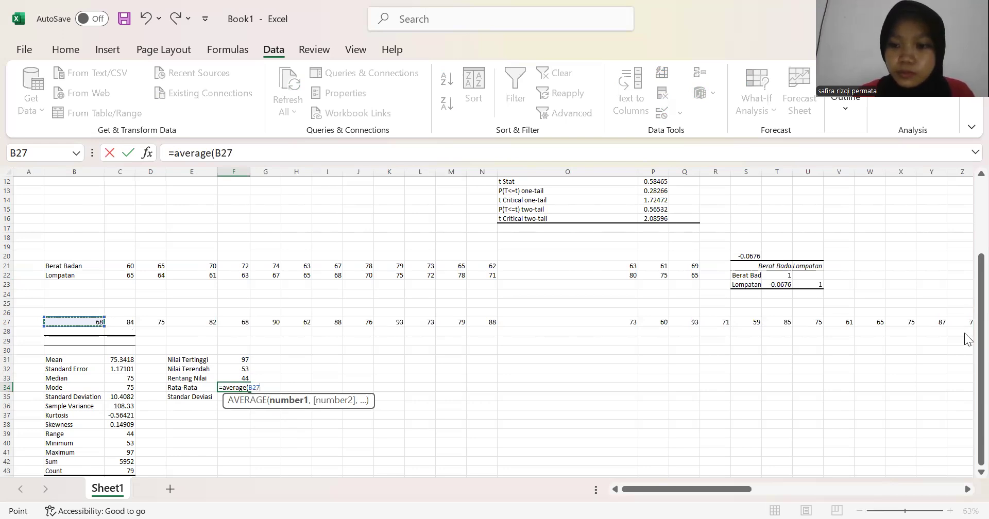
key("ctrl+shift+Right")
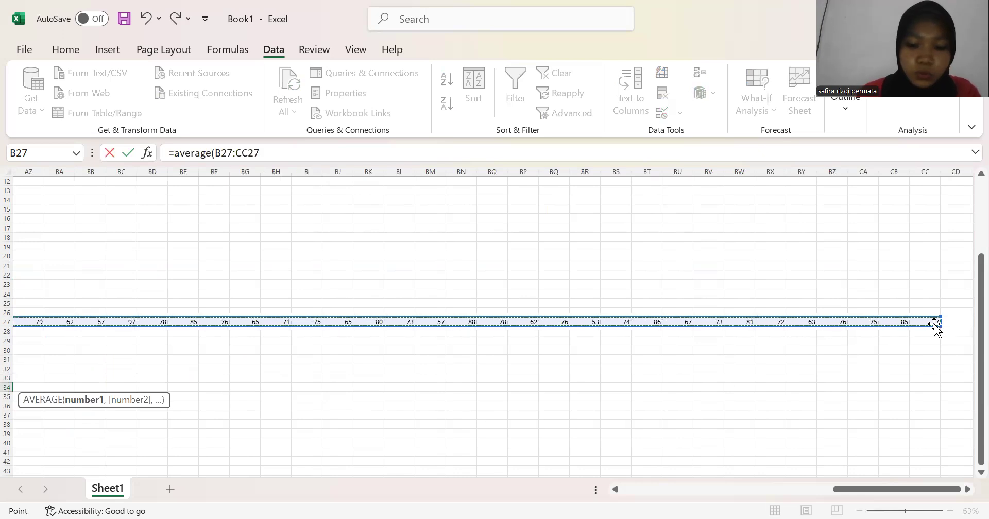
type(")")
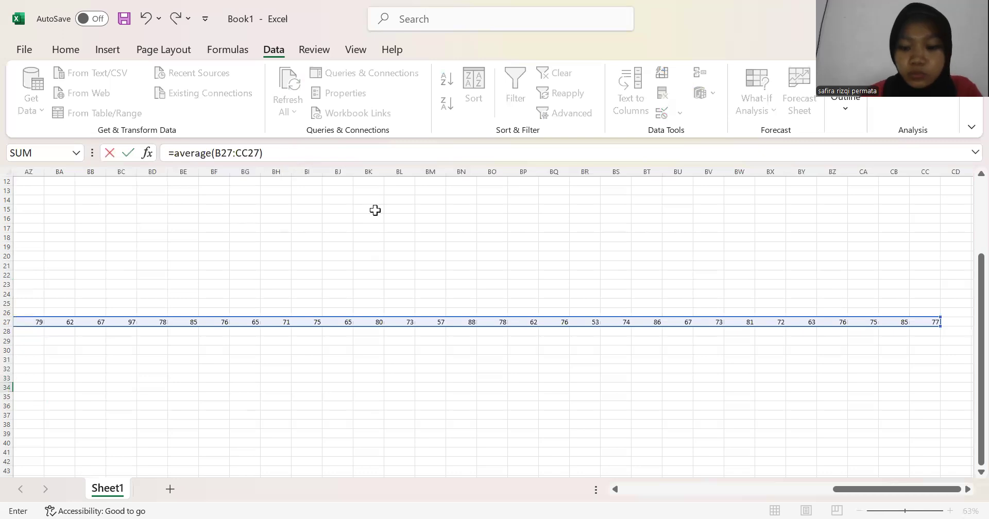
key("Return")
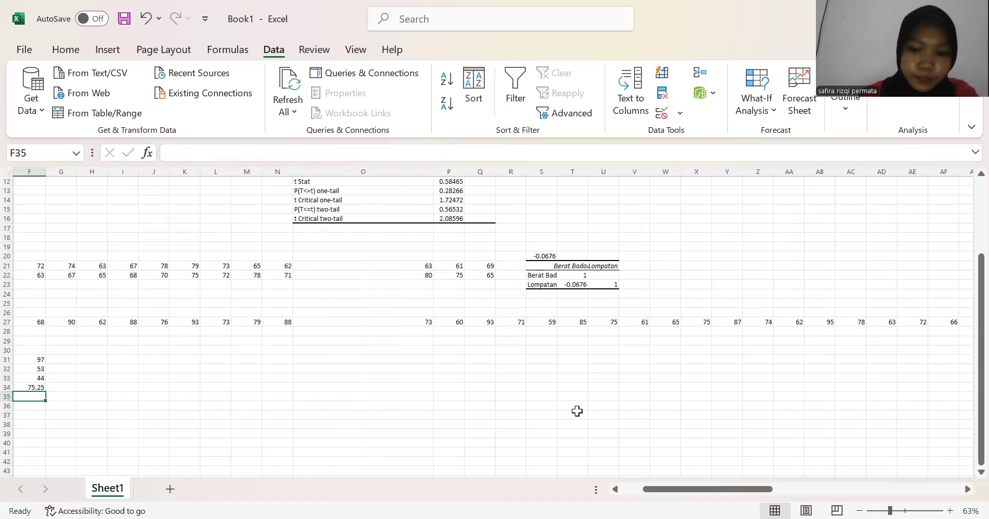
Step: Calculate the Standar Deviasi of B27:CC27 with STDEV in cell F35 and compare it with the Standard Deviation in the statistics table
left_click_drag(678, 487, 579, 495)
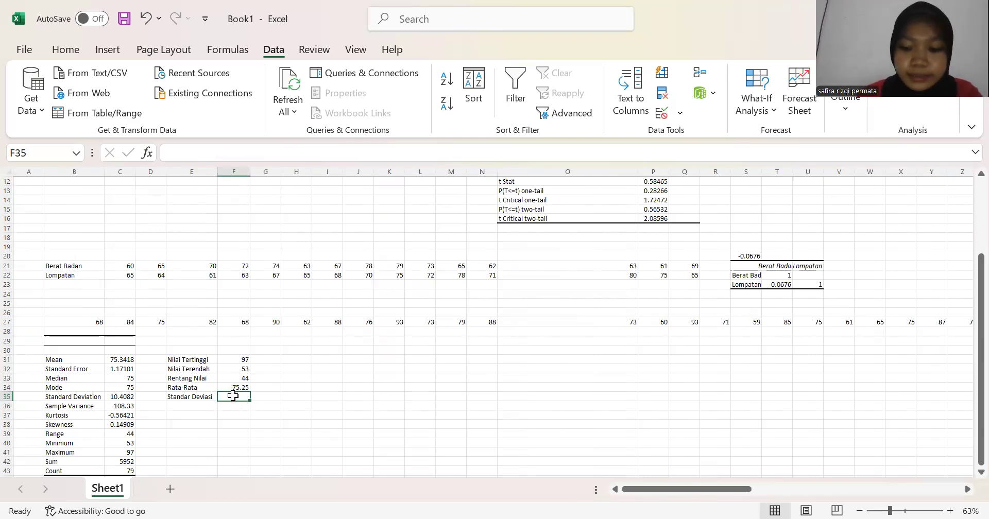
type("=")
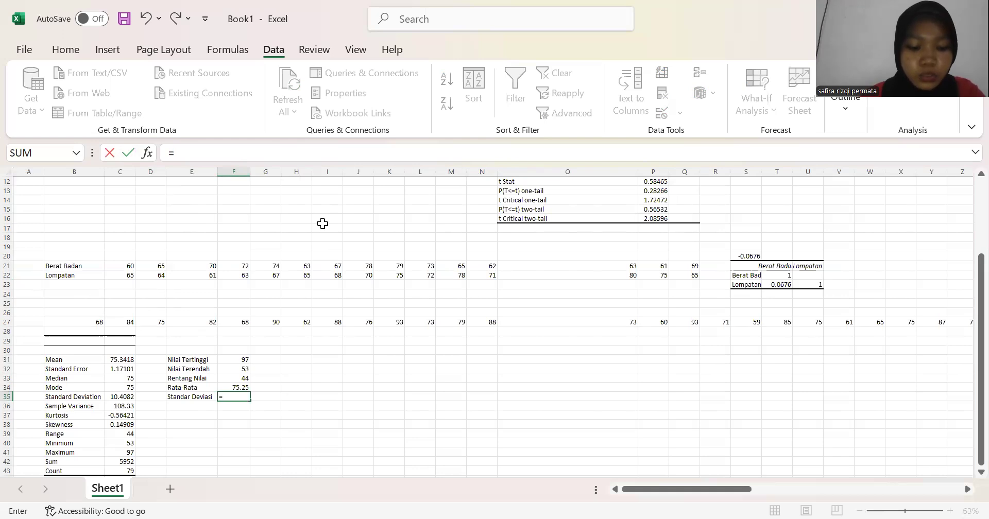
type("s")
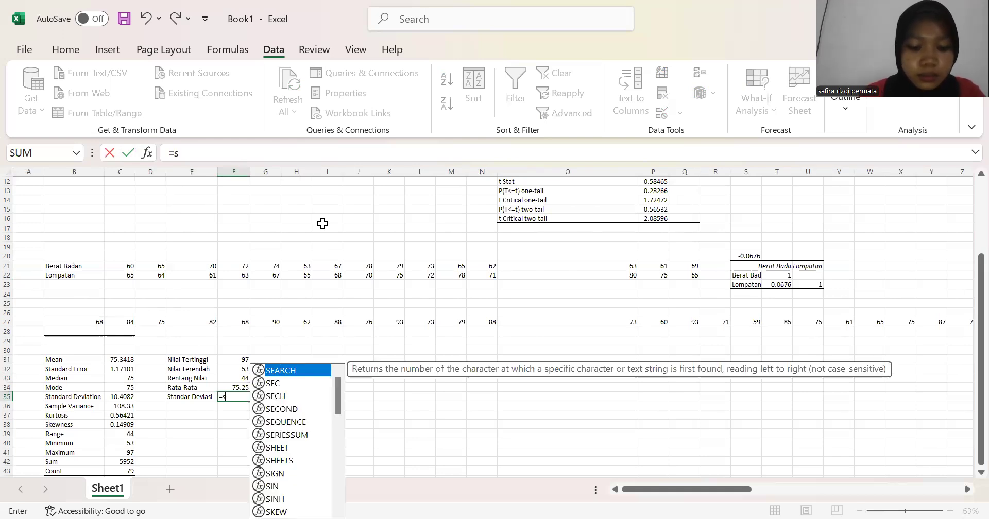
type("te")
key("BackSpace")
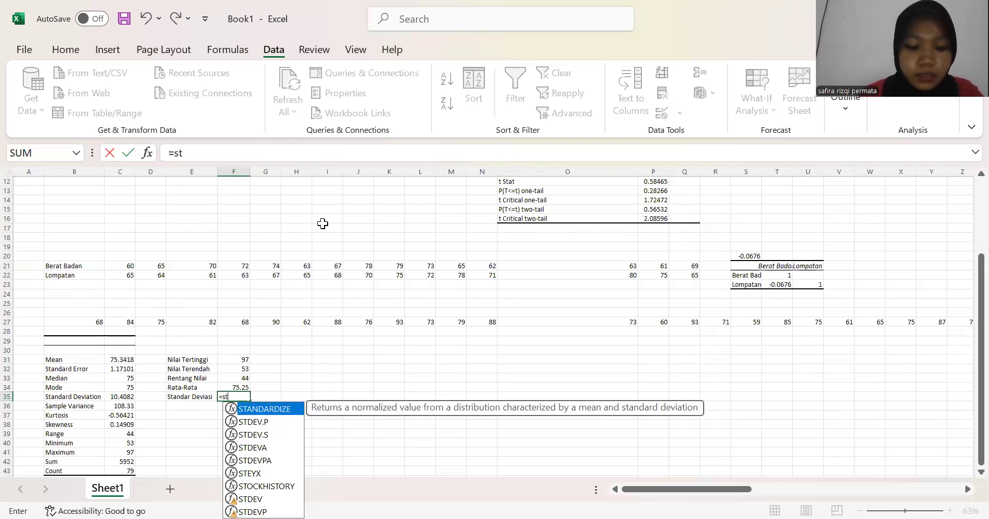
type("dev")
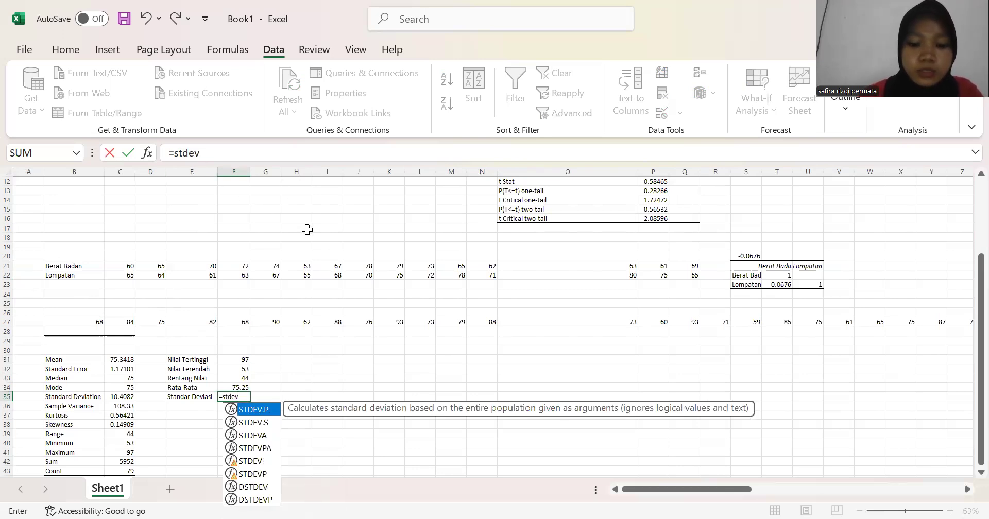
type("(")
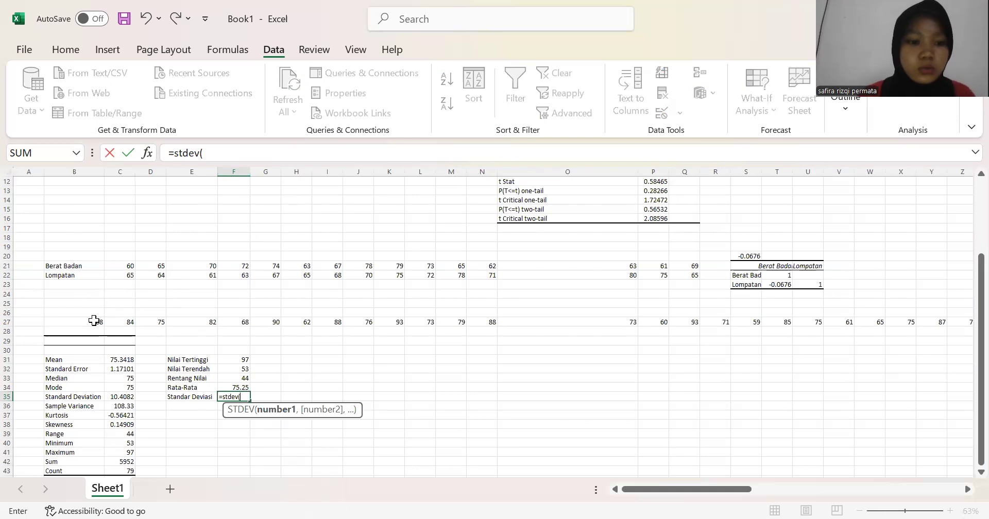
left_click_drag(93, 321, 399, 322)
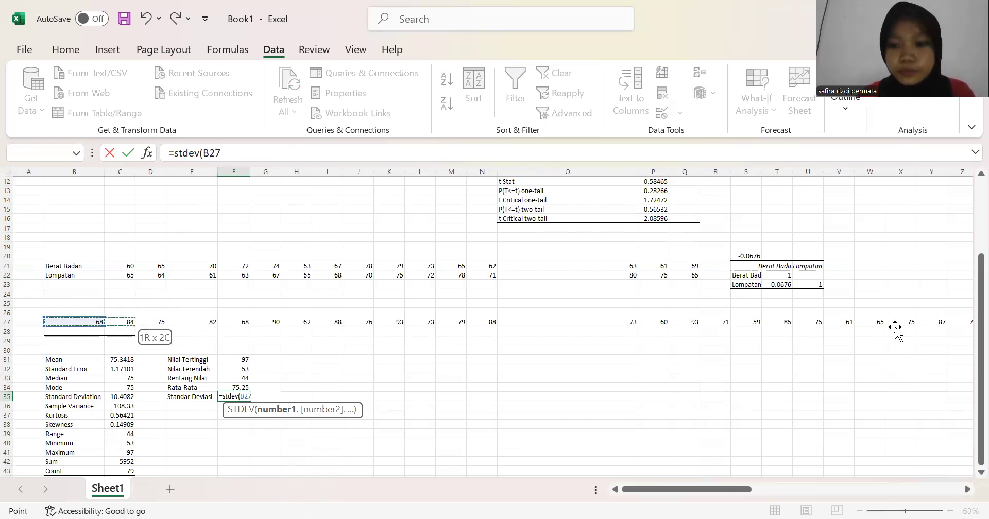
left_click_drag(966, 319, 901, 321)
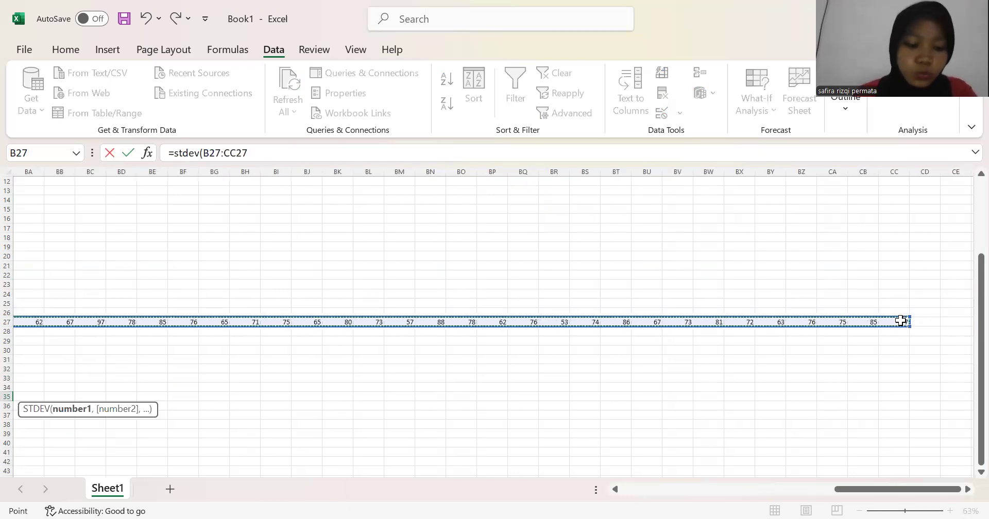
type(")")
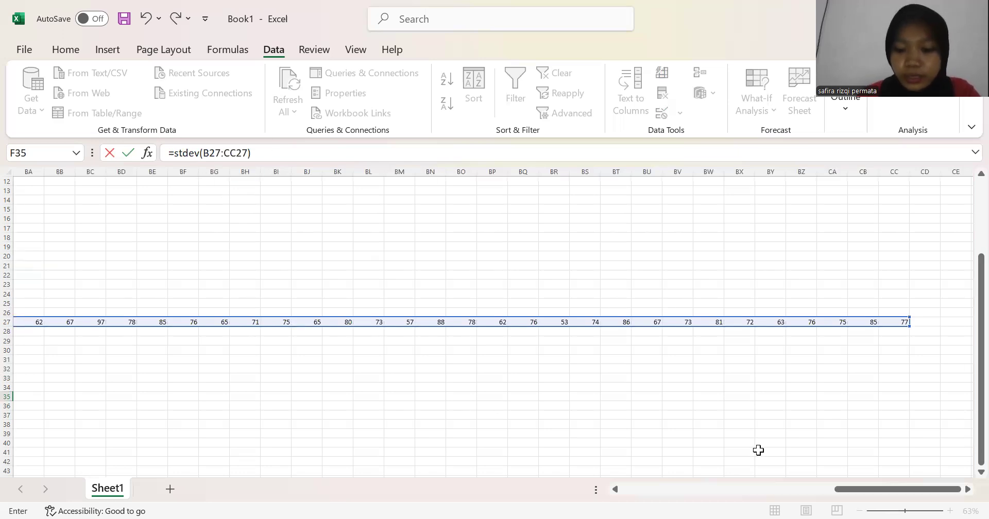
key("Return")
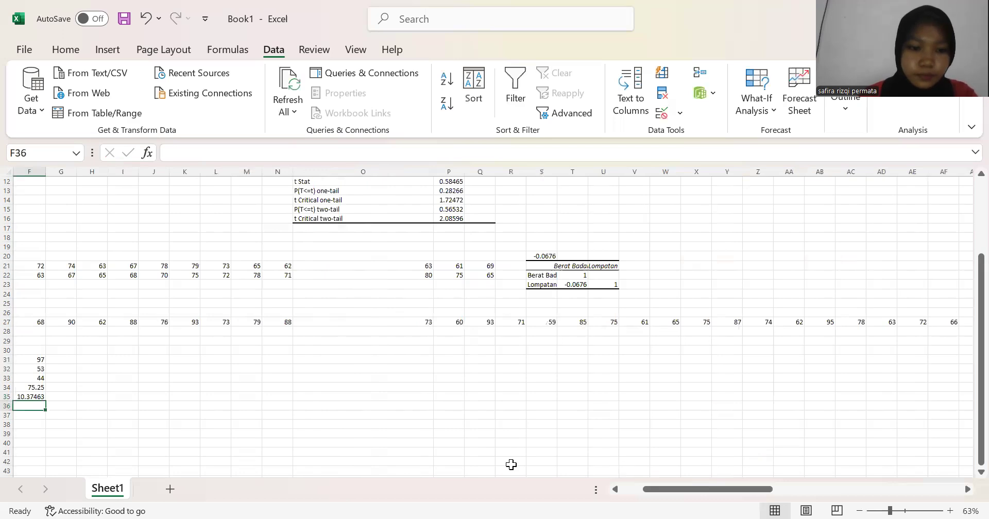
left_click(637, 494)
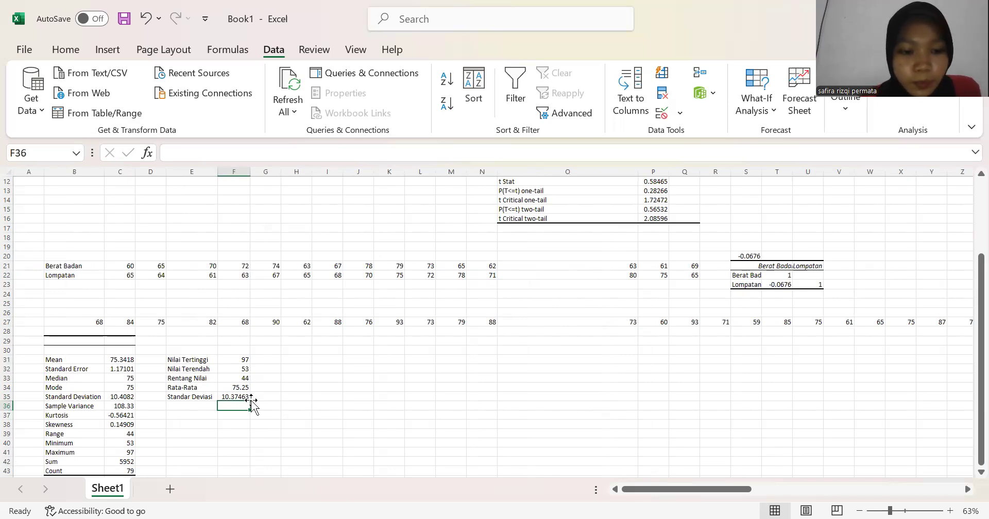
left_click(122, 397)
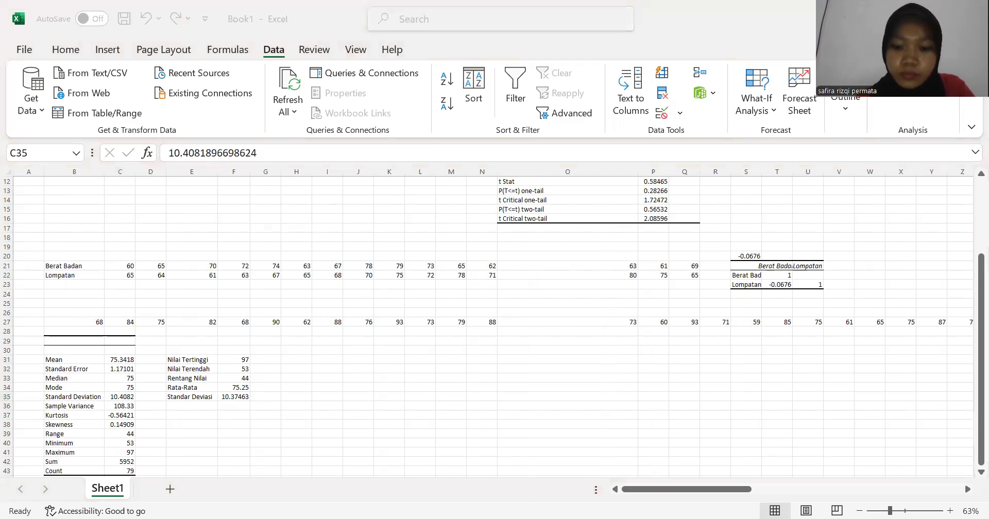
left_click(471, 422)
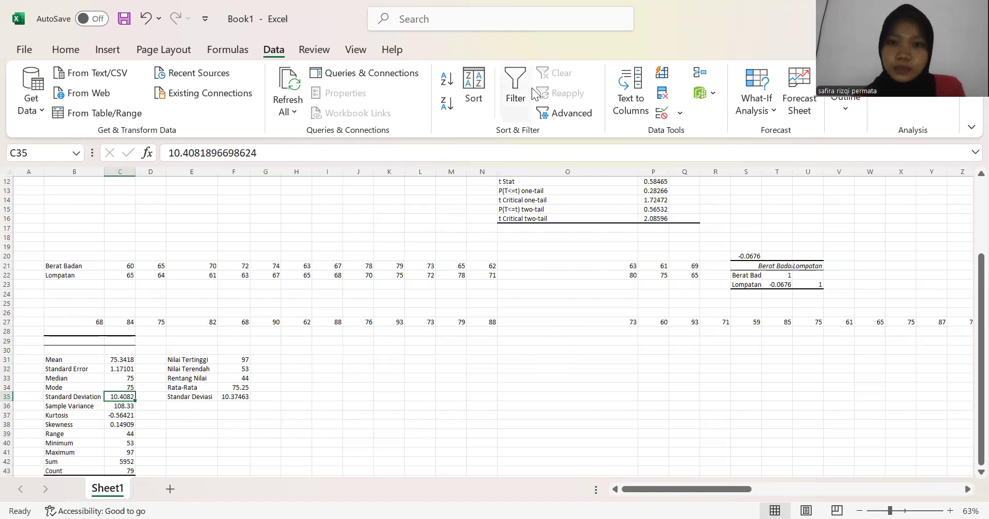
left_click_drag(979, 287, 964, 183)
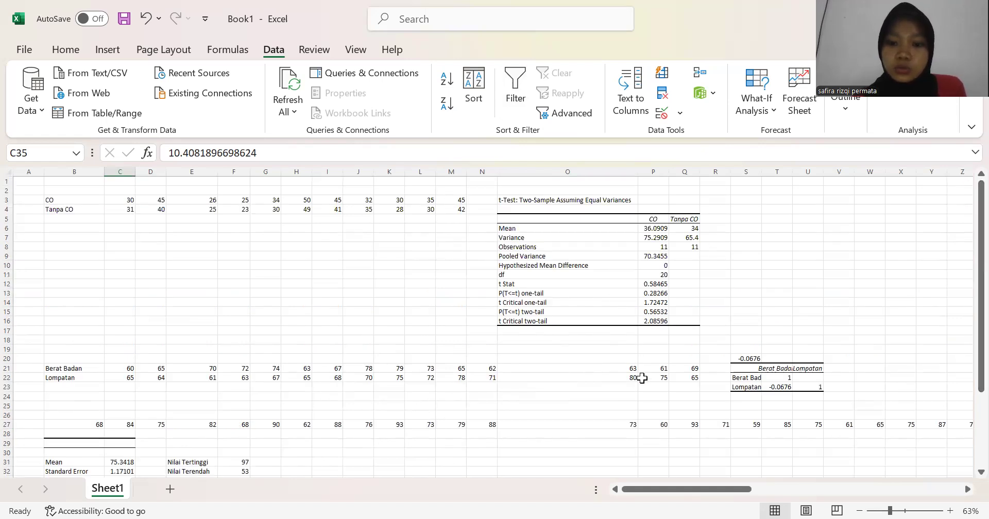
left_click_drag(964, 245, 965, 319)
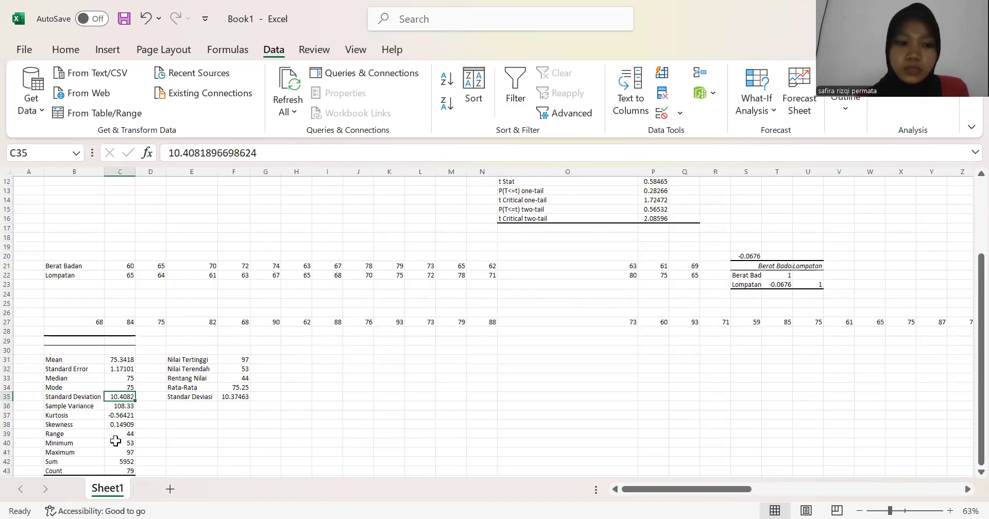